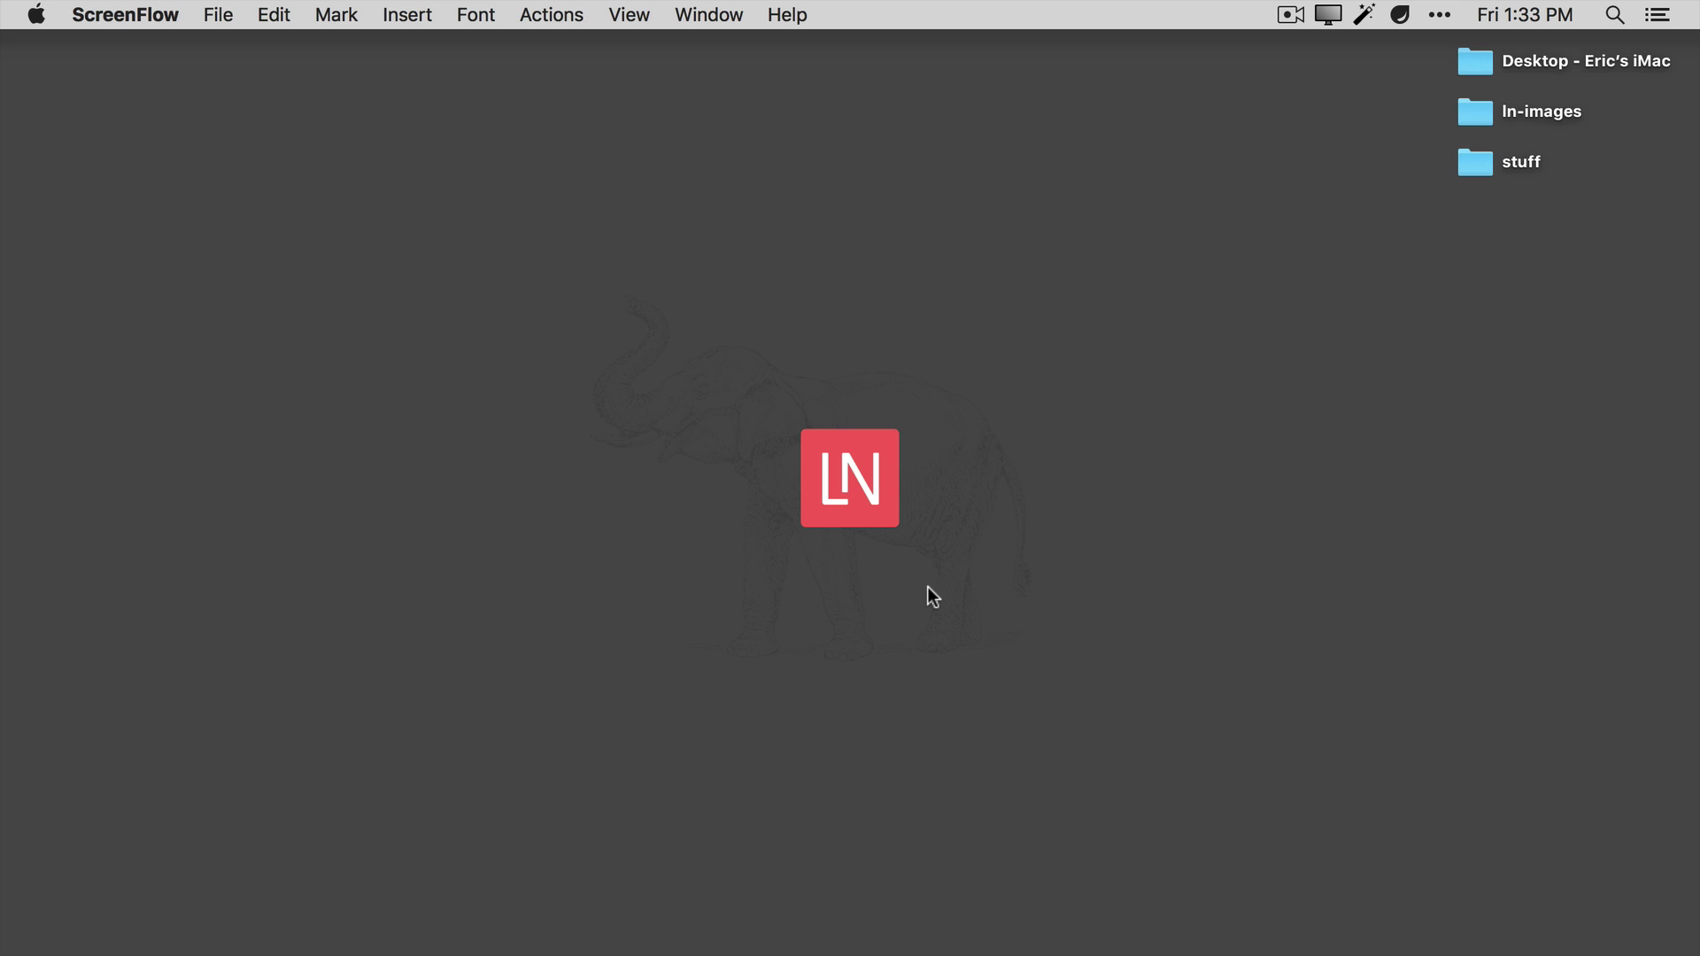
# Switch to Chrome and open the Laravel Collection "tap" Method article from the Laravel Tutorials listing.
pyautogui.hotkey('alt', 'space')
pyautogui.write('ch')
pyautogui.press('Down')
pyautogui.press('Return')
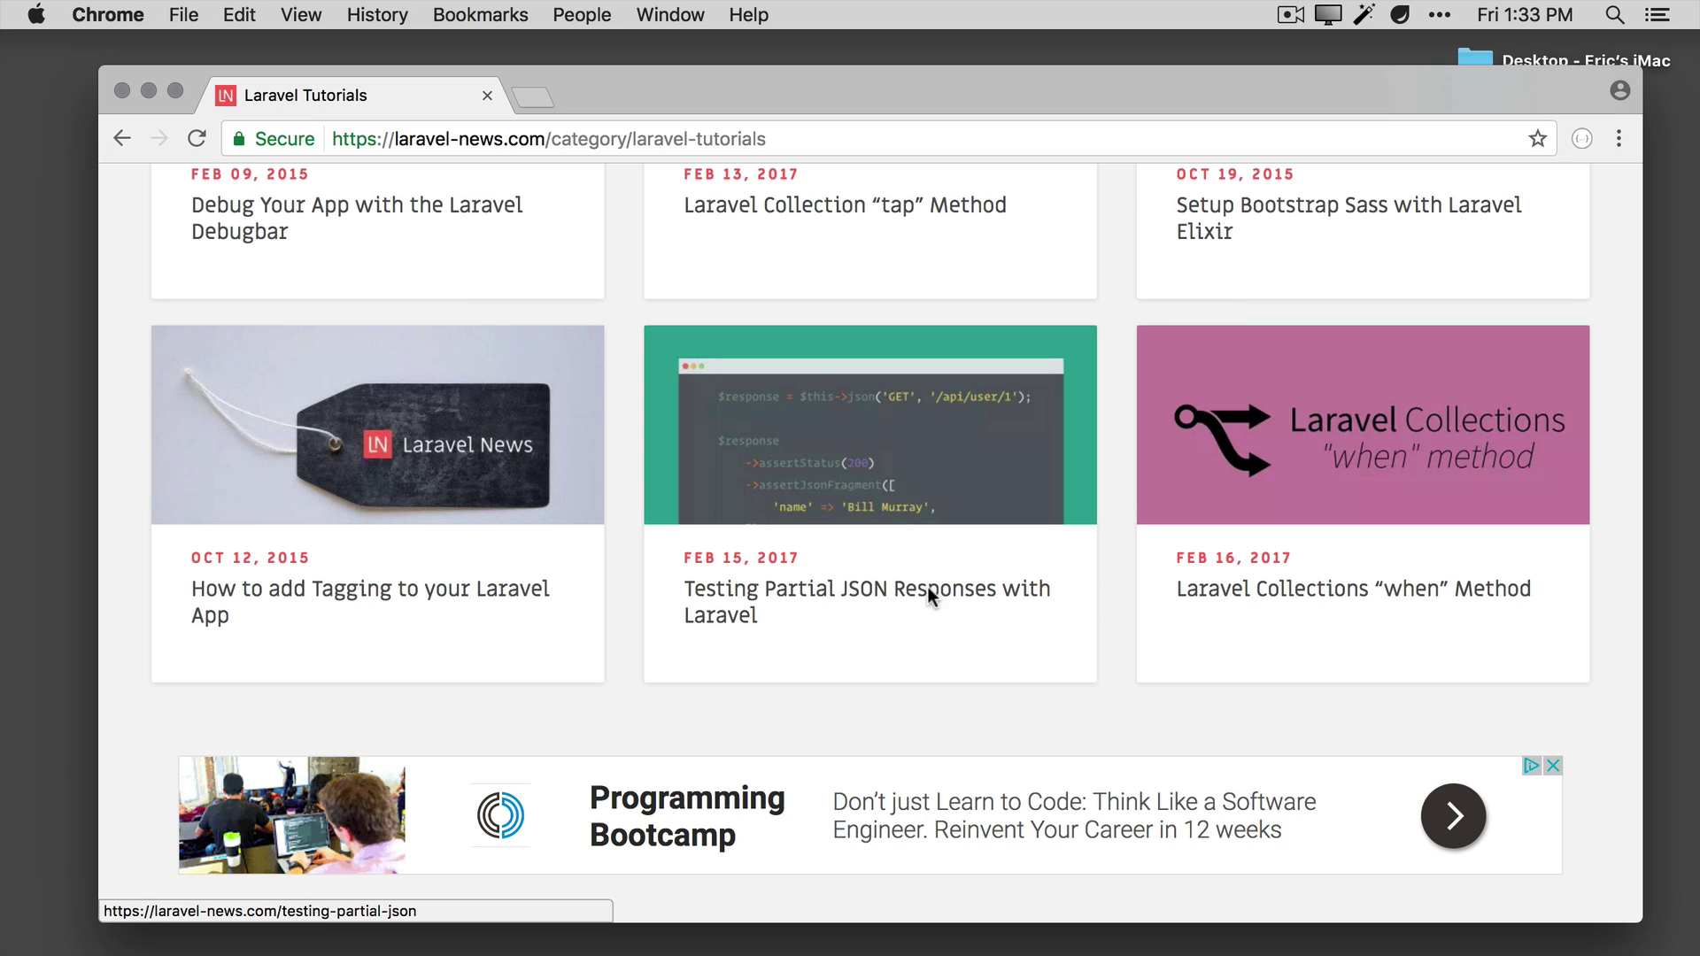
pyautogui.scroll(3, 1024, 788)
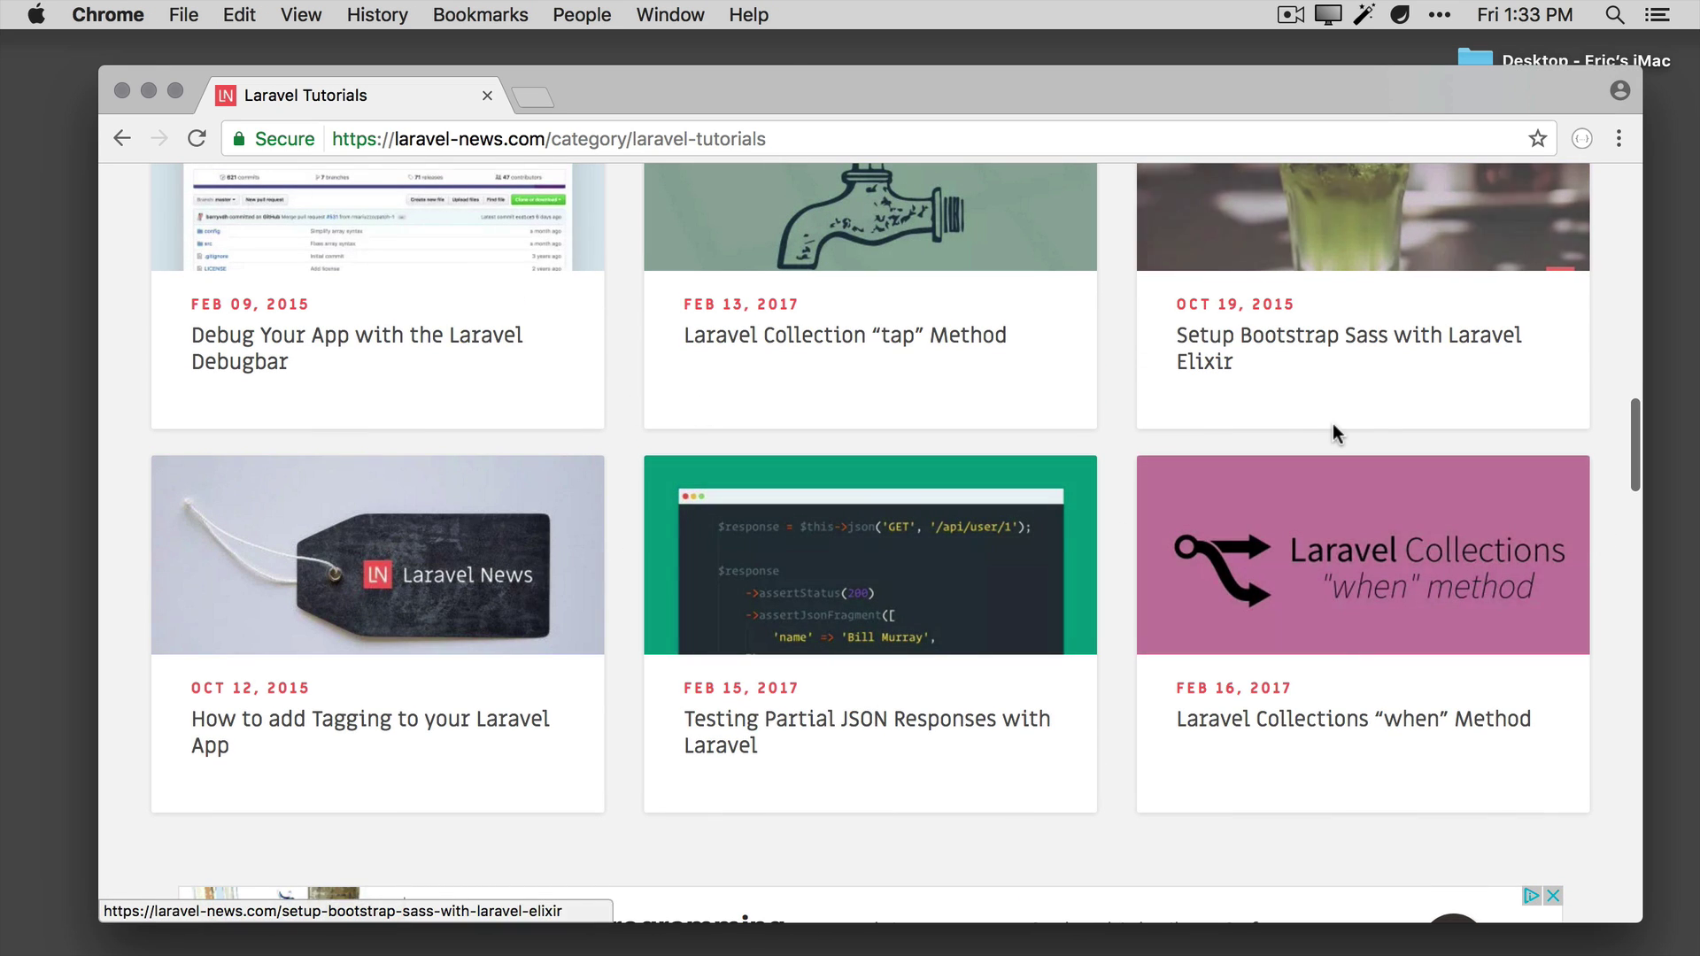
pyautogui.scroll(2, 1333, 432)
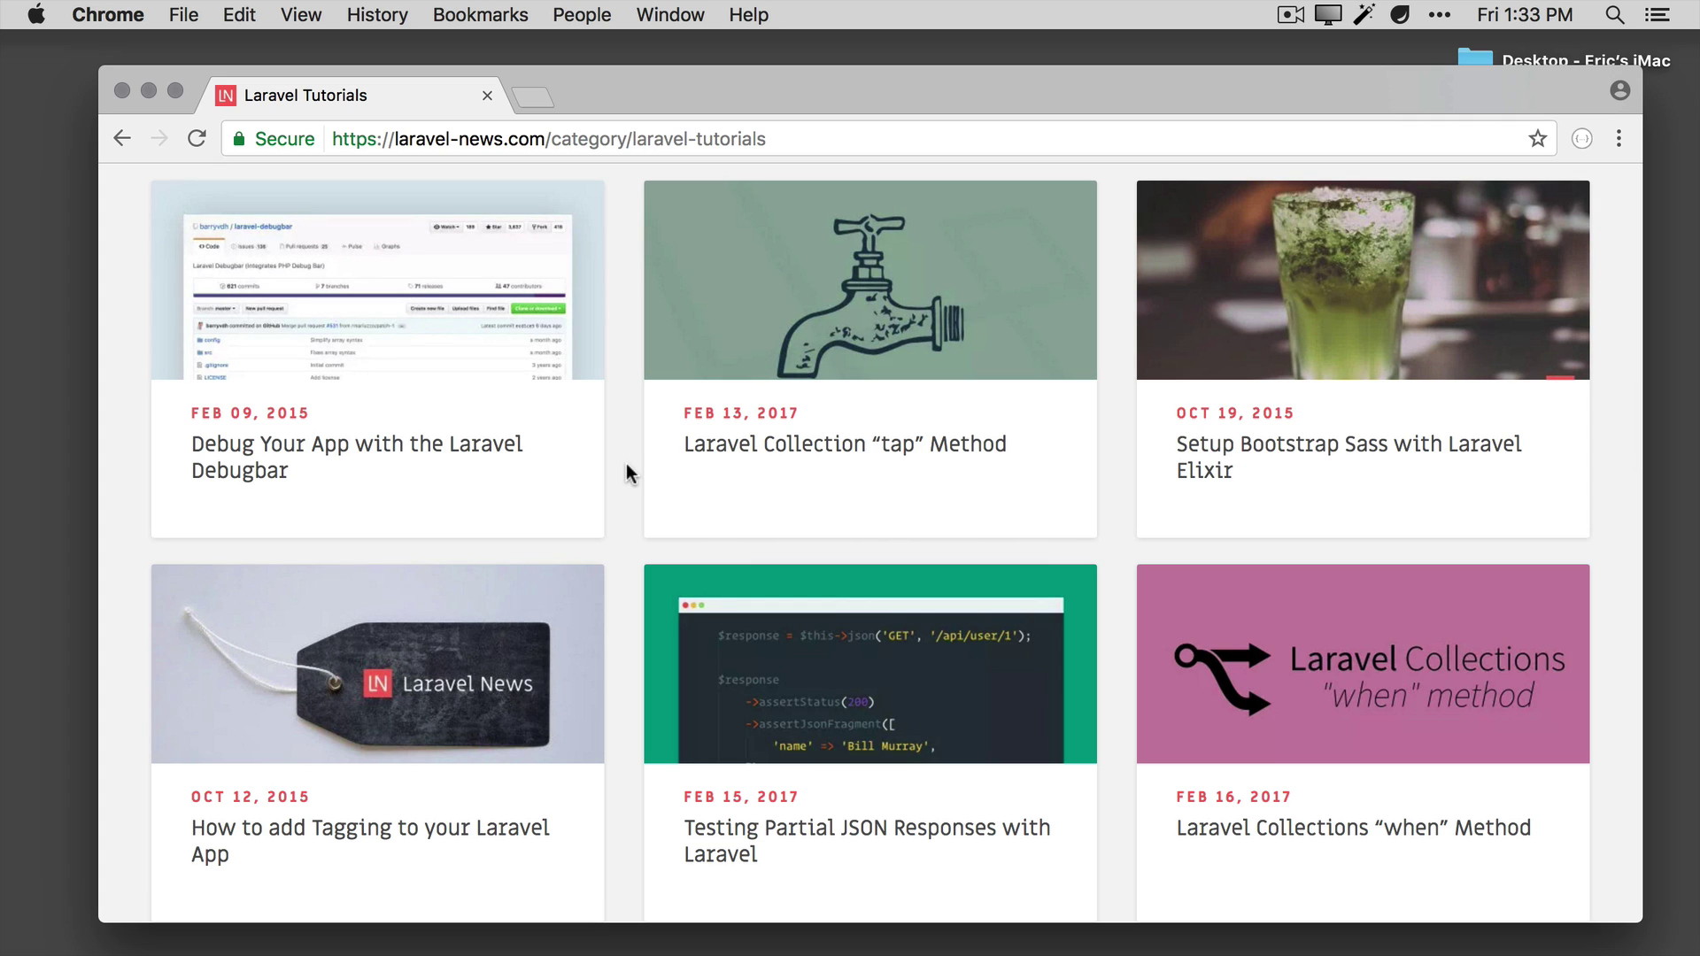
pyautogui.click(924, 282)
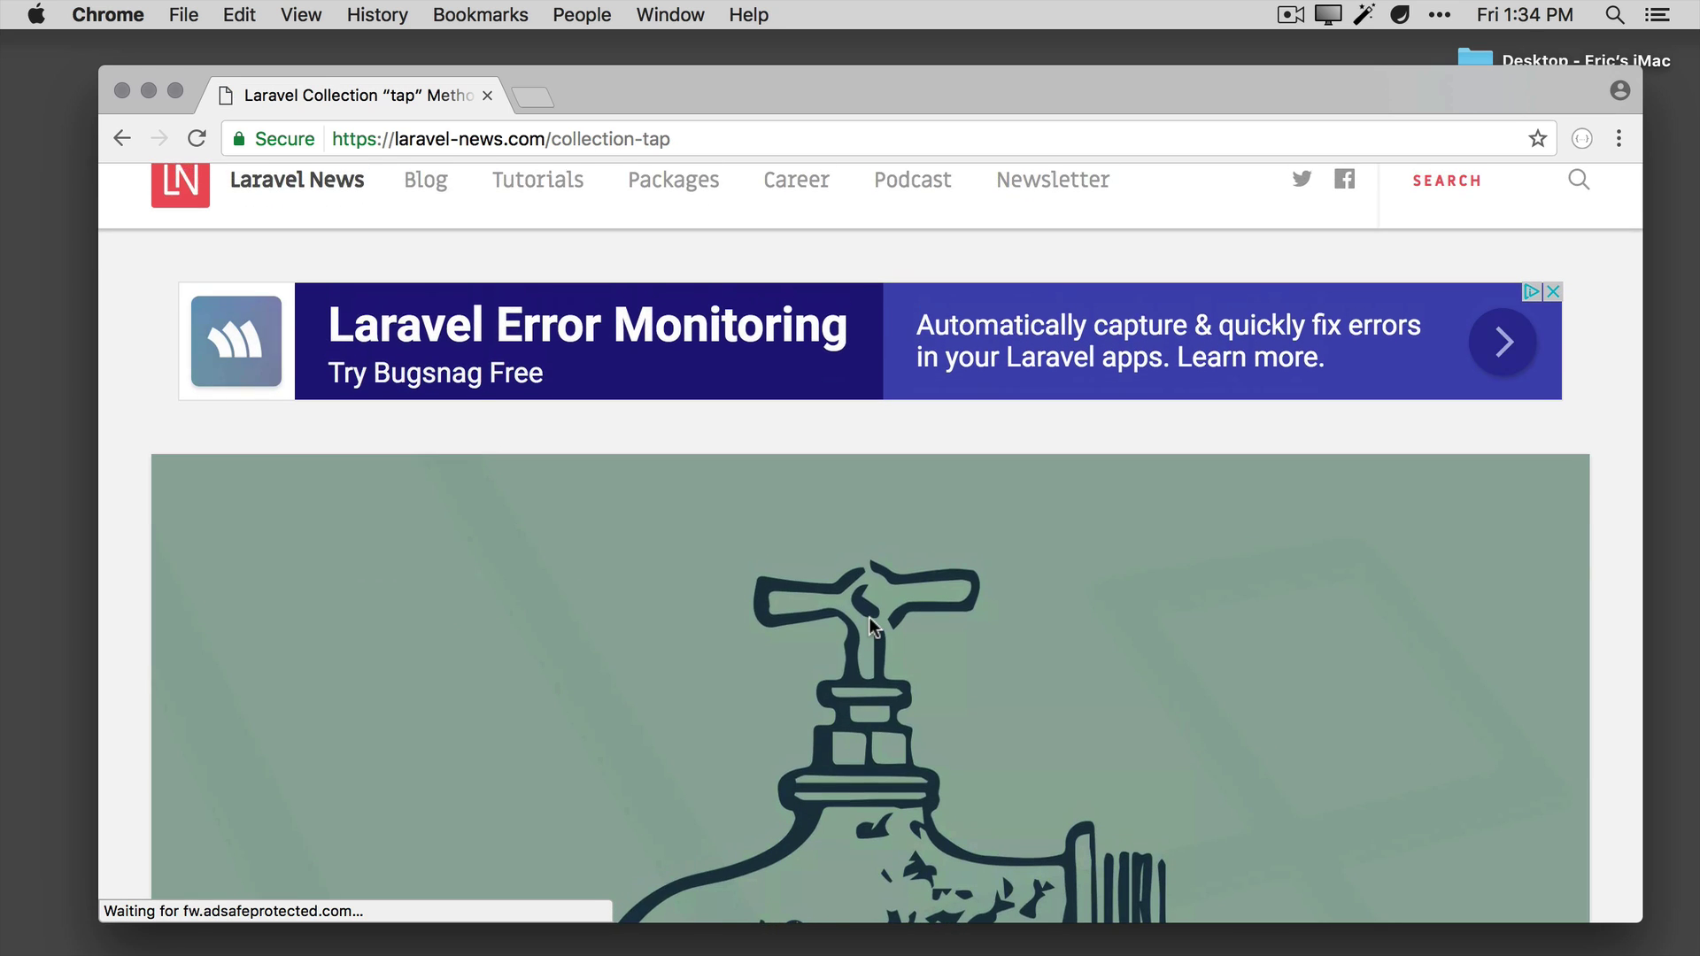
# Inspect the article's header image, enlarge the element tree view and check the image's natural size from its source link.
pyautogui.scroll(-5, 868, 620)
pyautogui.rightClick(841, 386)
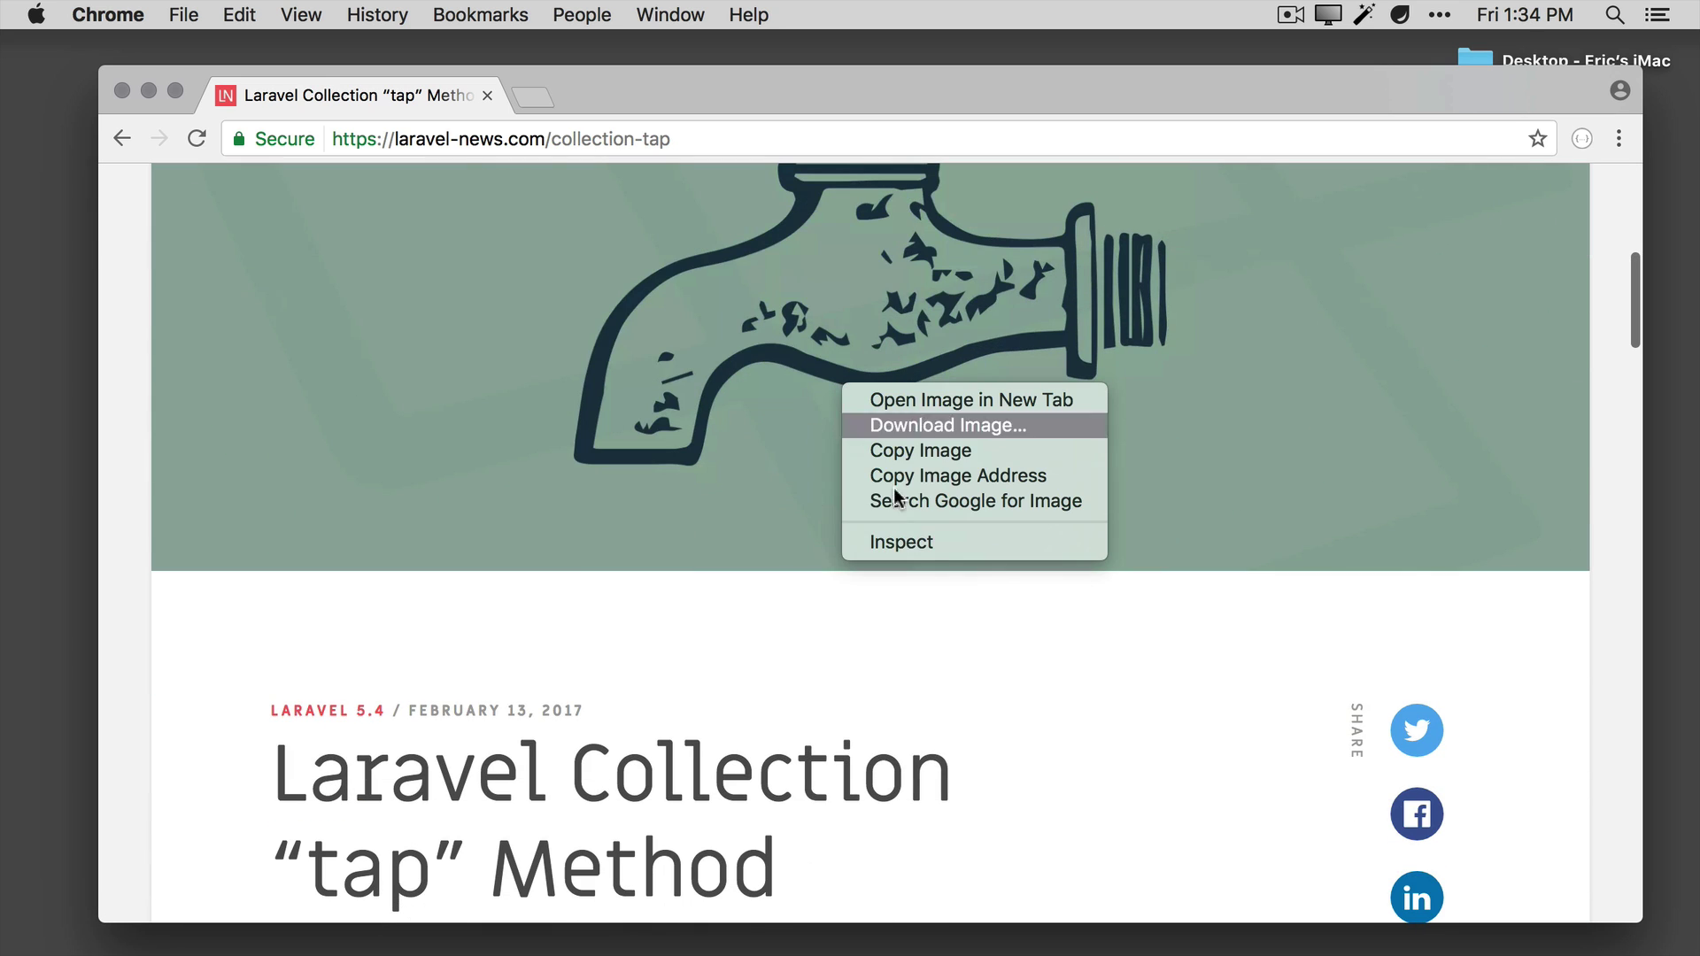
pyautogui.click(908, 542)
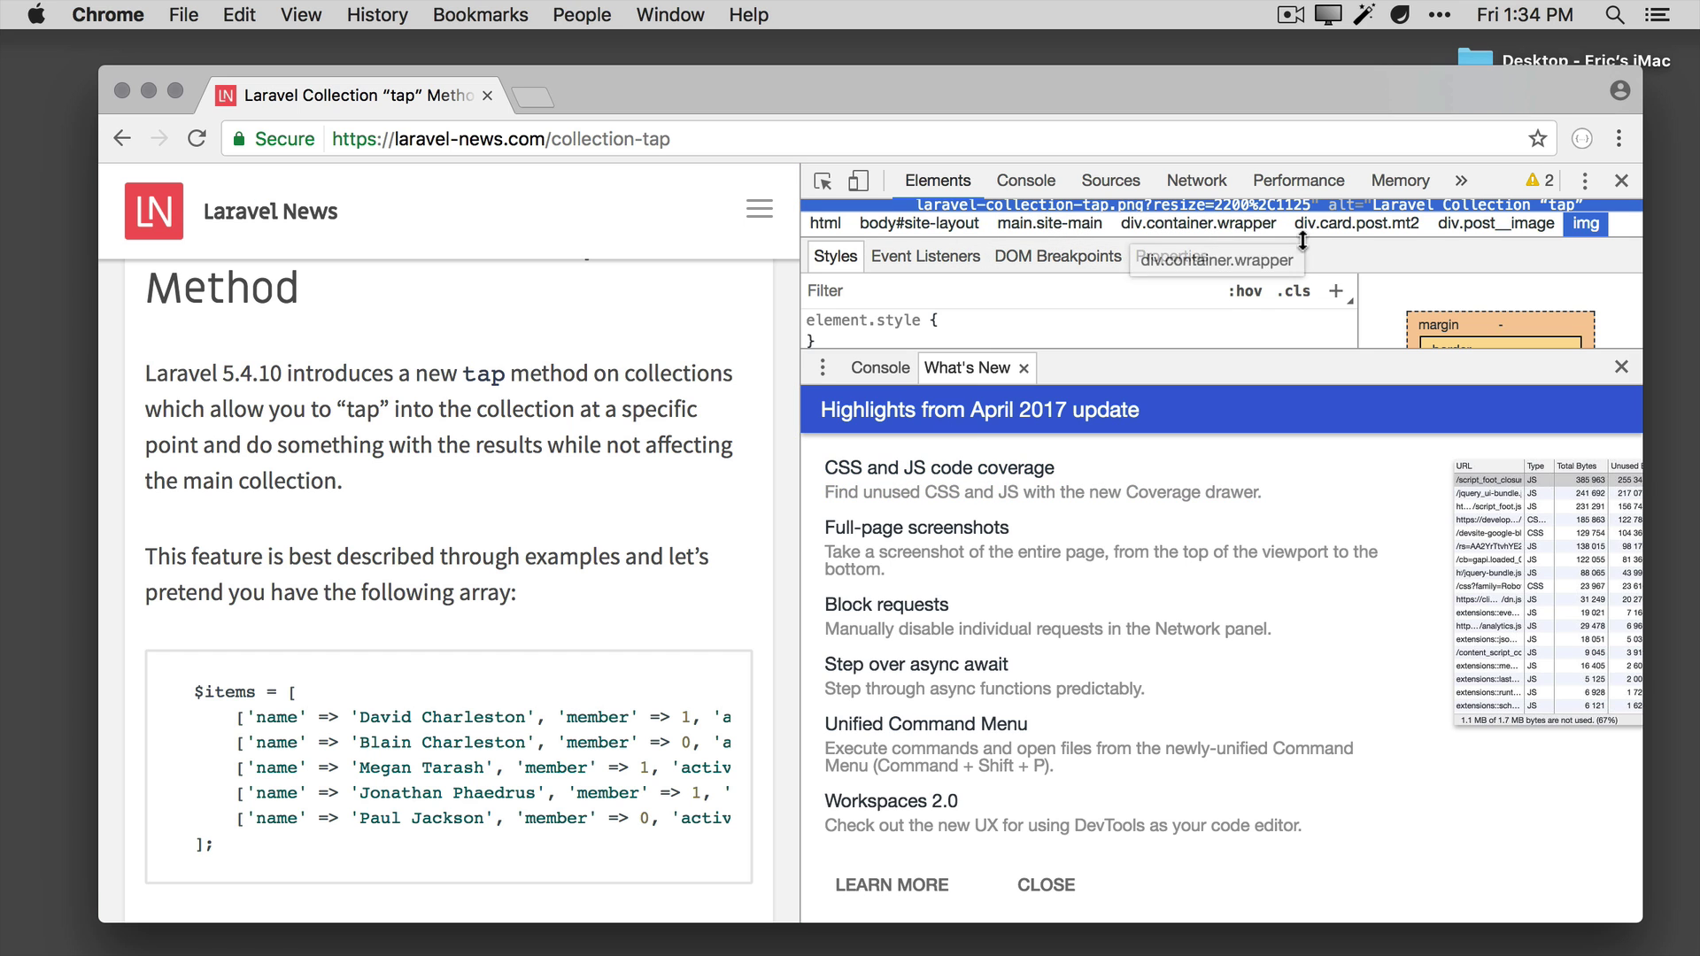
pyautogui.moveTo(1302, 240); pyautogui.dragTo(1249, 740)
pyautogui.scroll(3, 1015, 333)
pyautogui.moveTo(1075, 359)
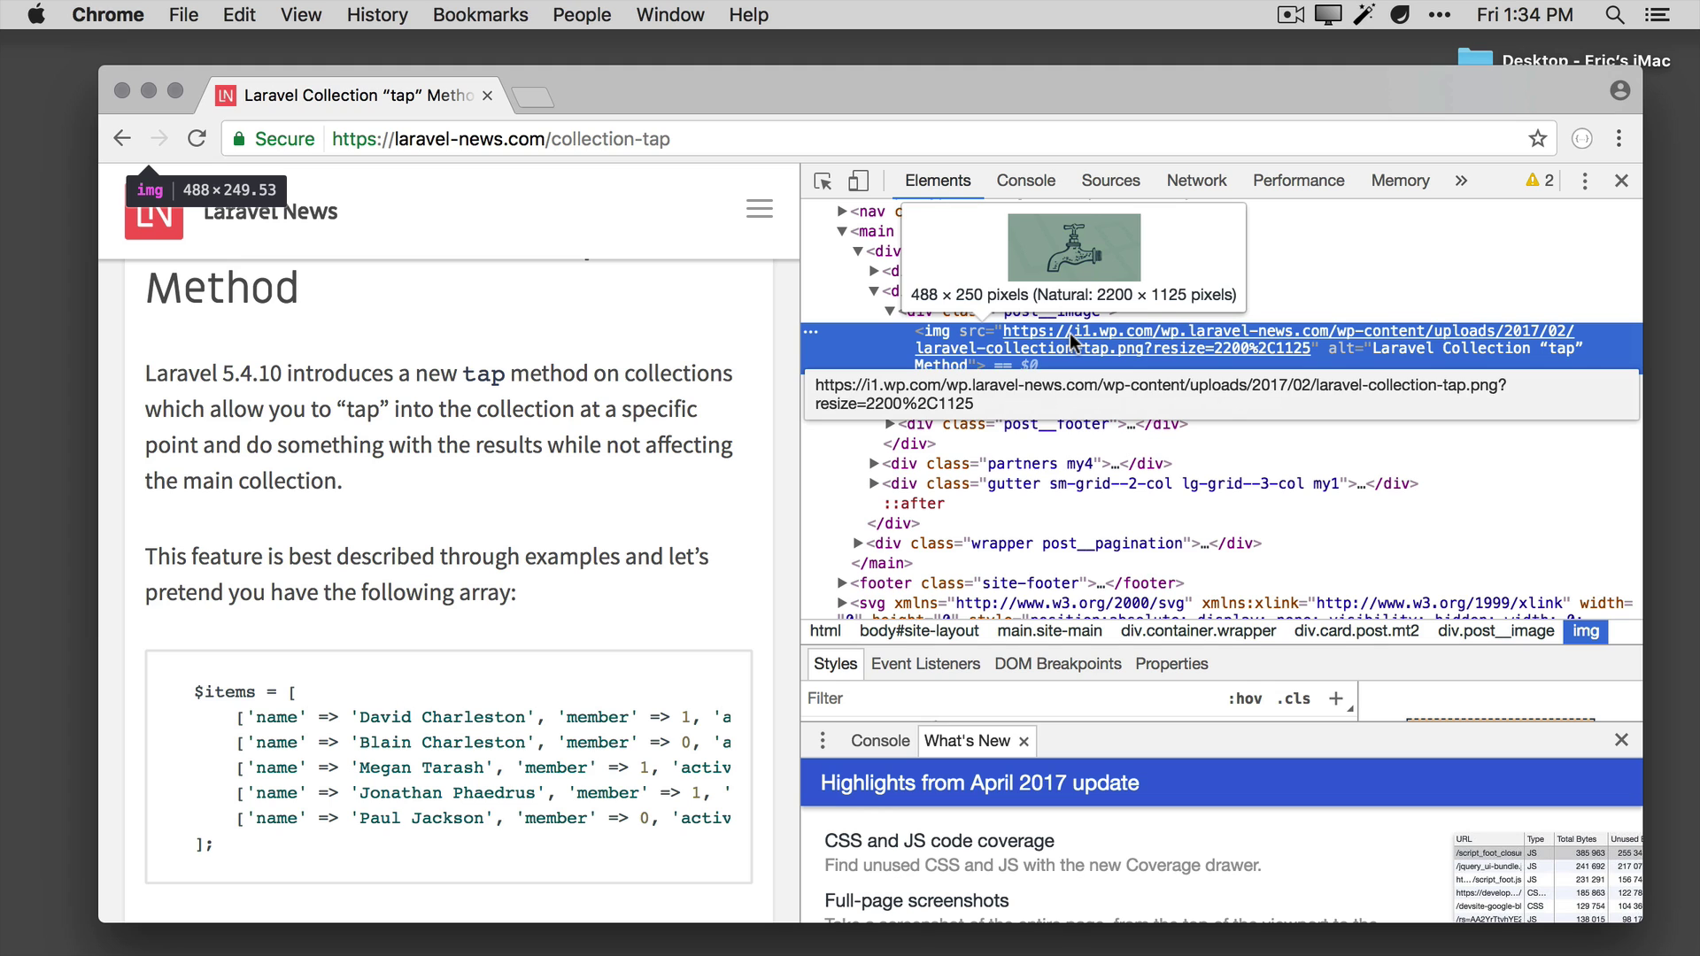
# View the article's faucet header image together with its title.
pyautogui.moveTo(145, 556); pyautogui.dragTo(536, 558)
pyautogui.scroll(3, 526, 537)
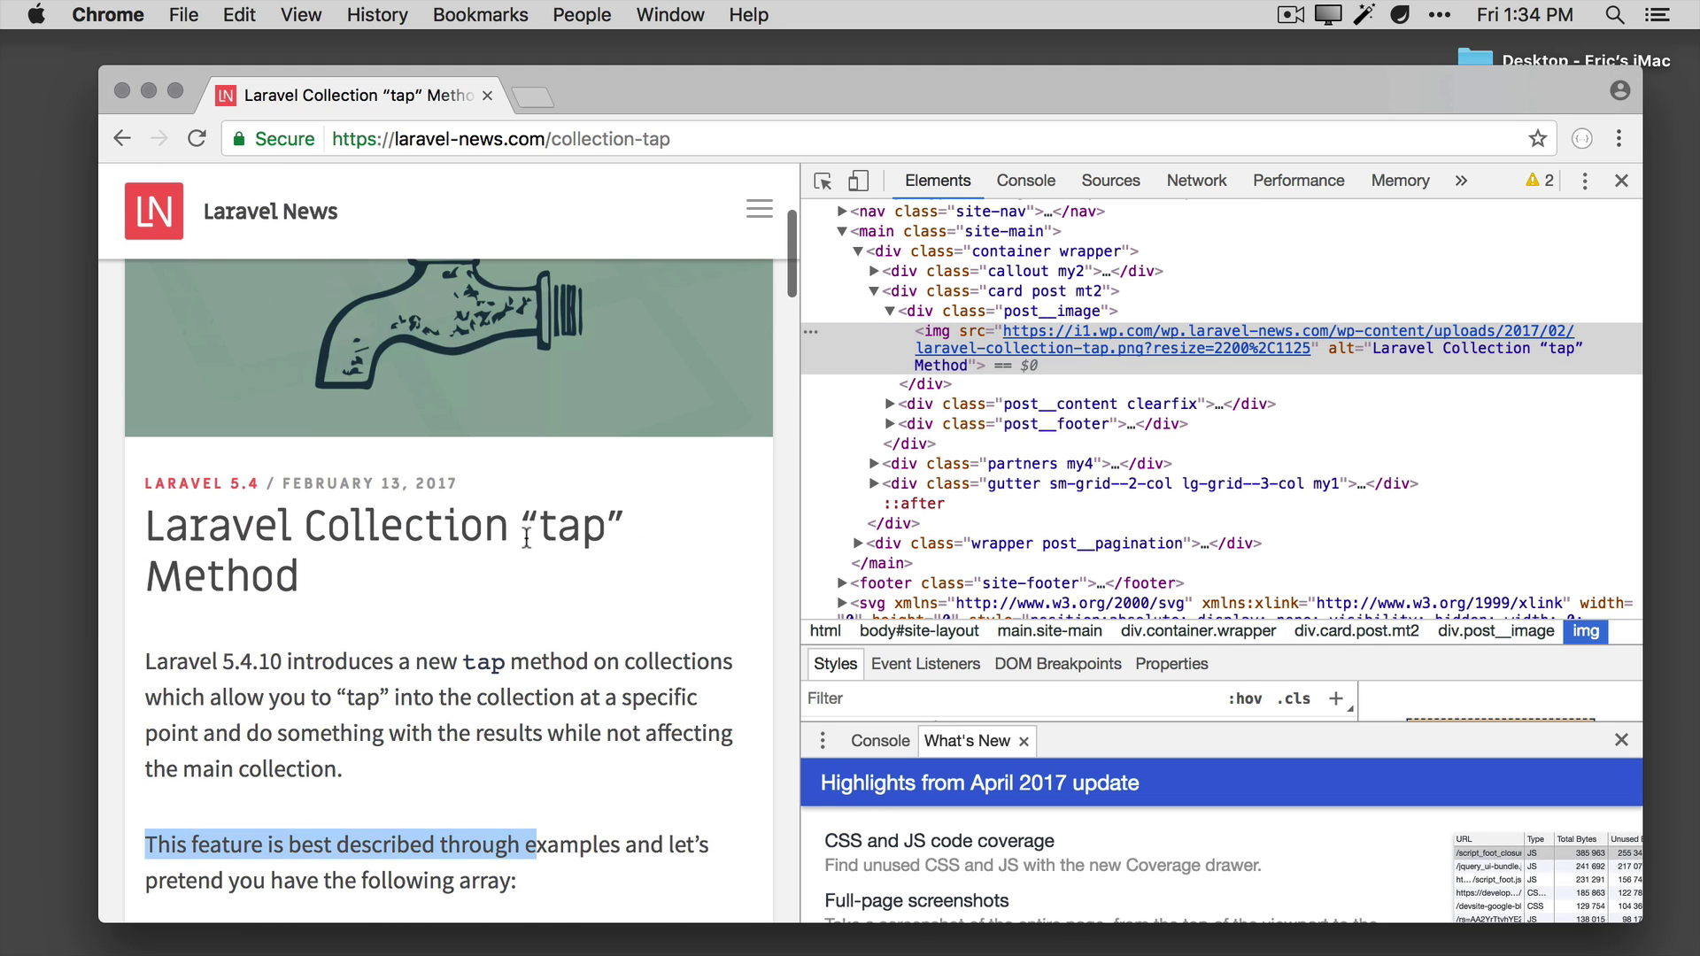
pyautogui.click(573, 635)
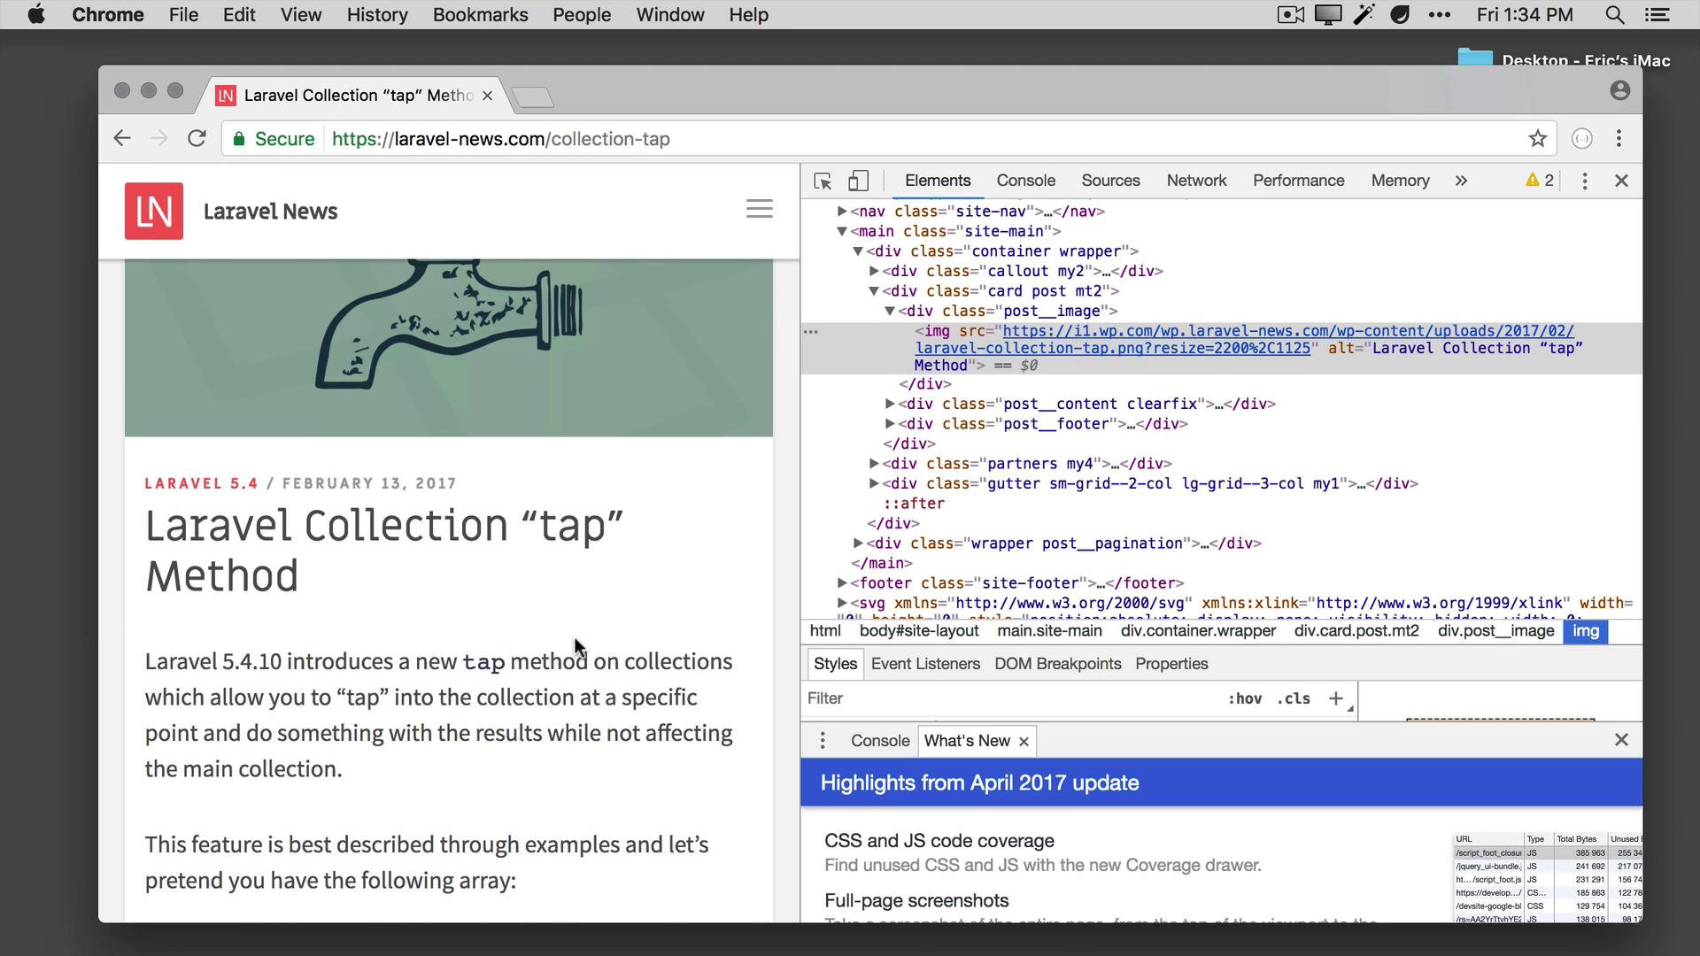
pyautogui.scroll(3, 574, 636)
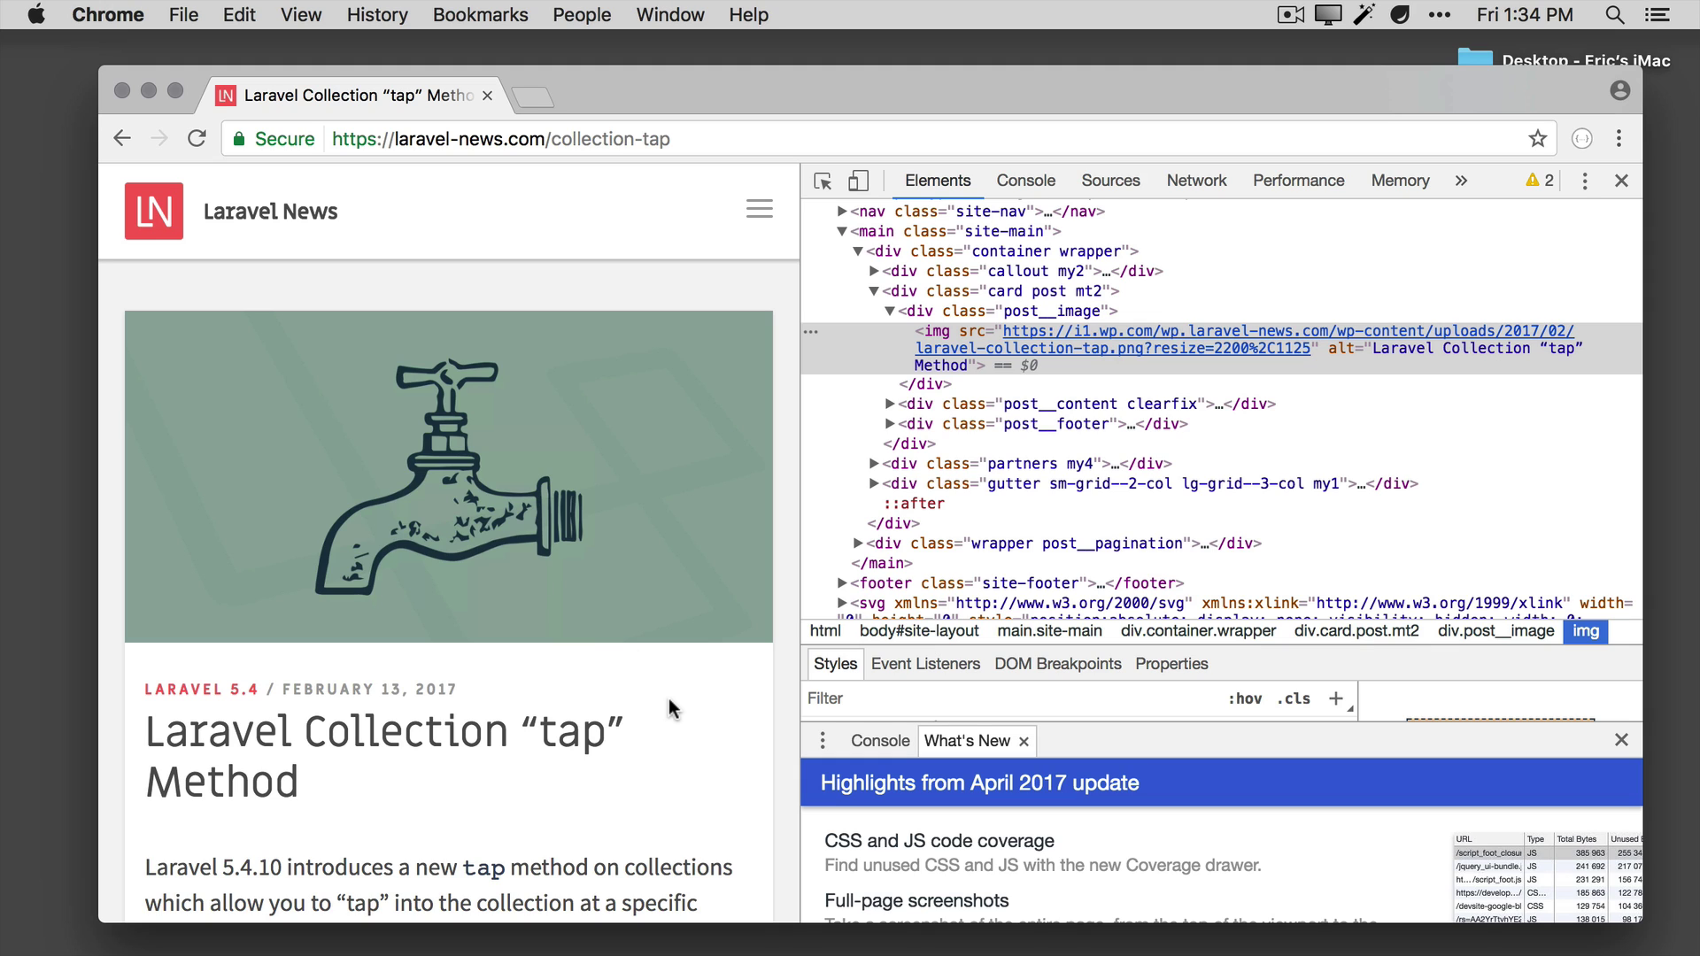
# Hide Chrome, switch to Sketch and create a new blank document.
pyautogui.press('super+h')
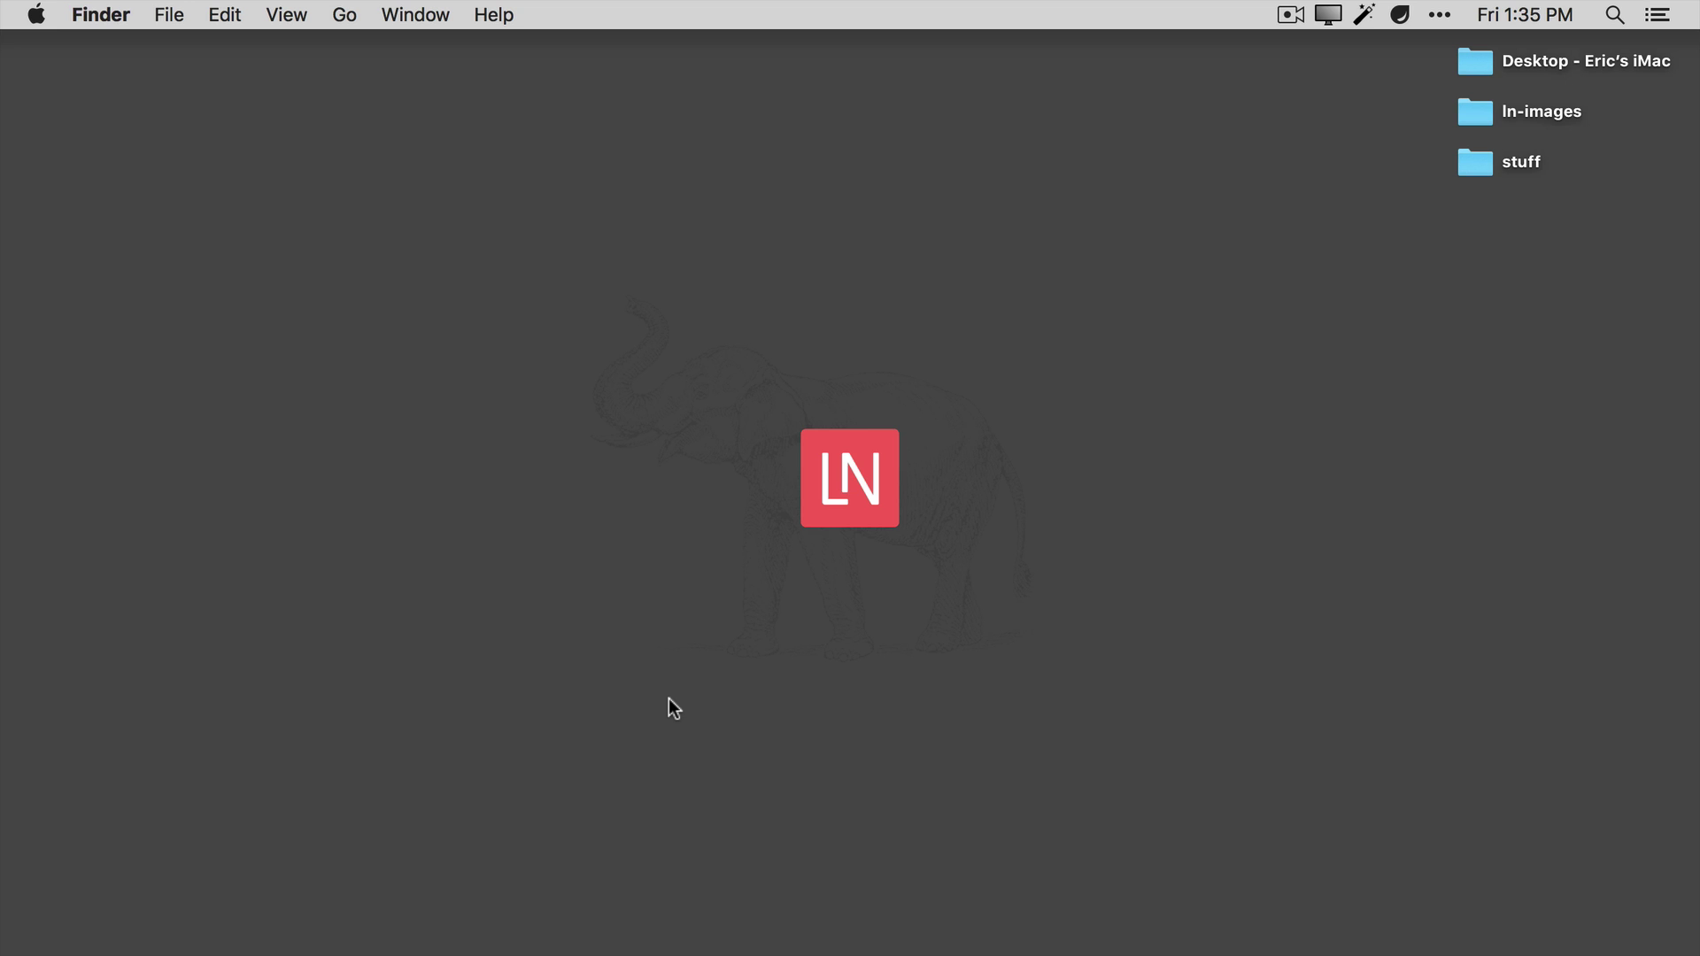
pyautogui.hotkey('alt', 'space')
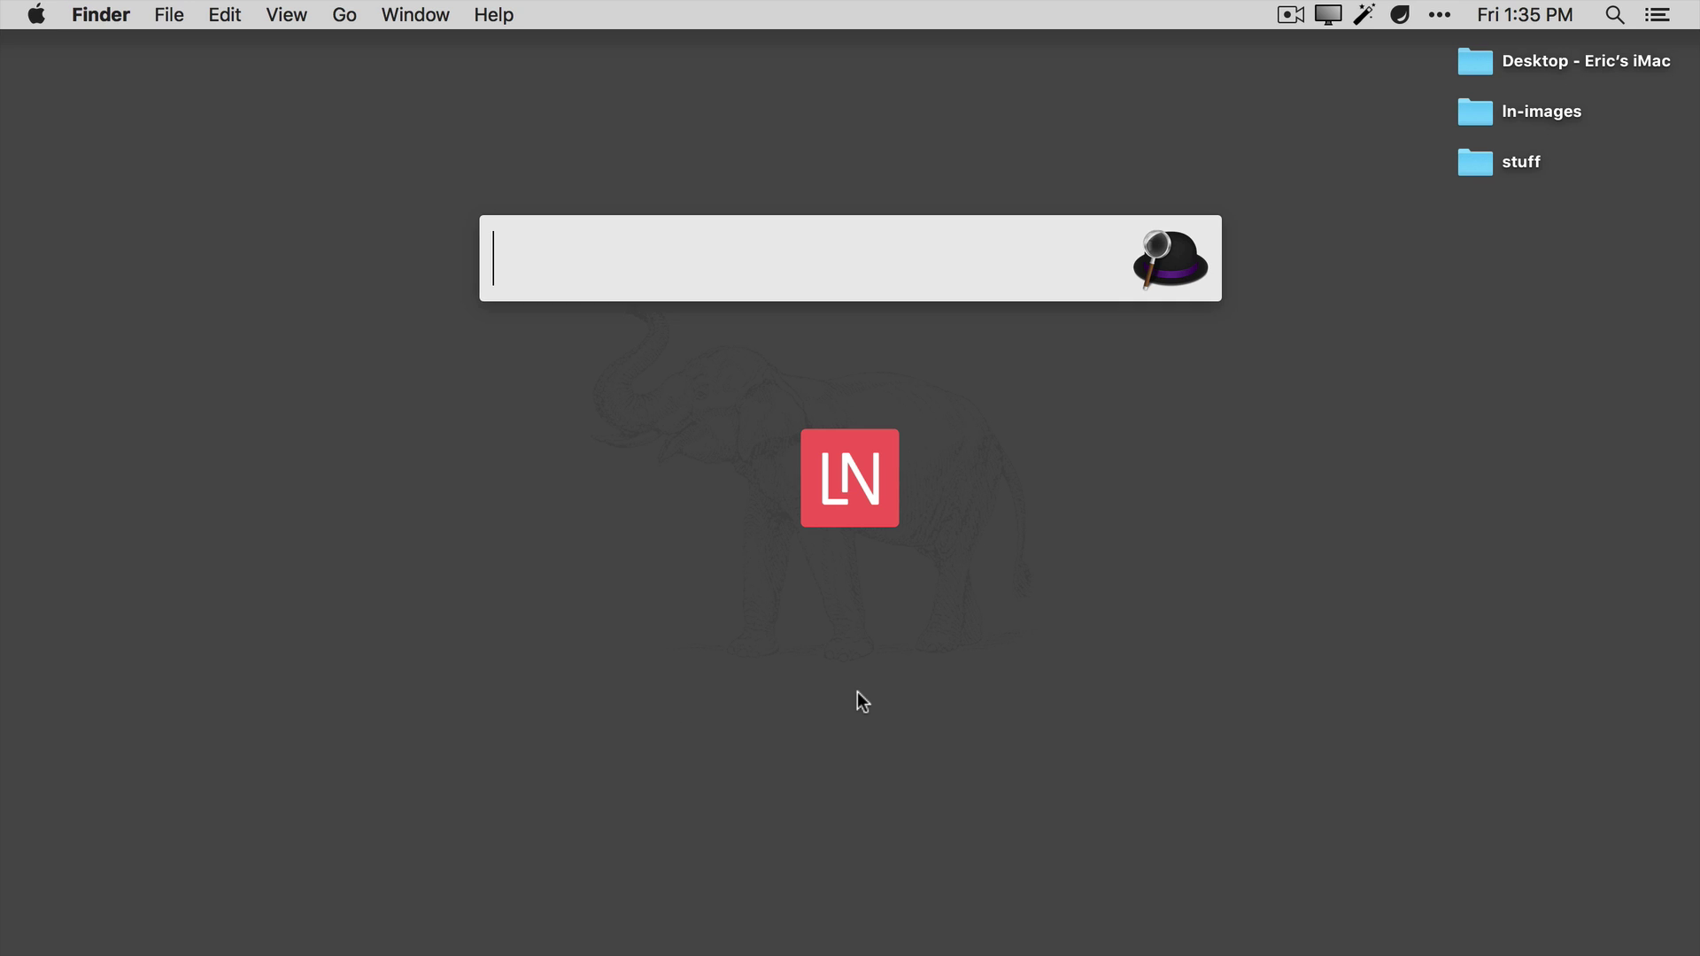
pyautogui.write('sk')
pyautogui.press('Return')
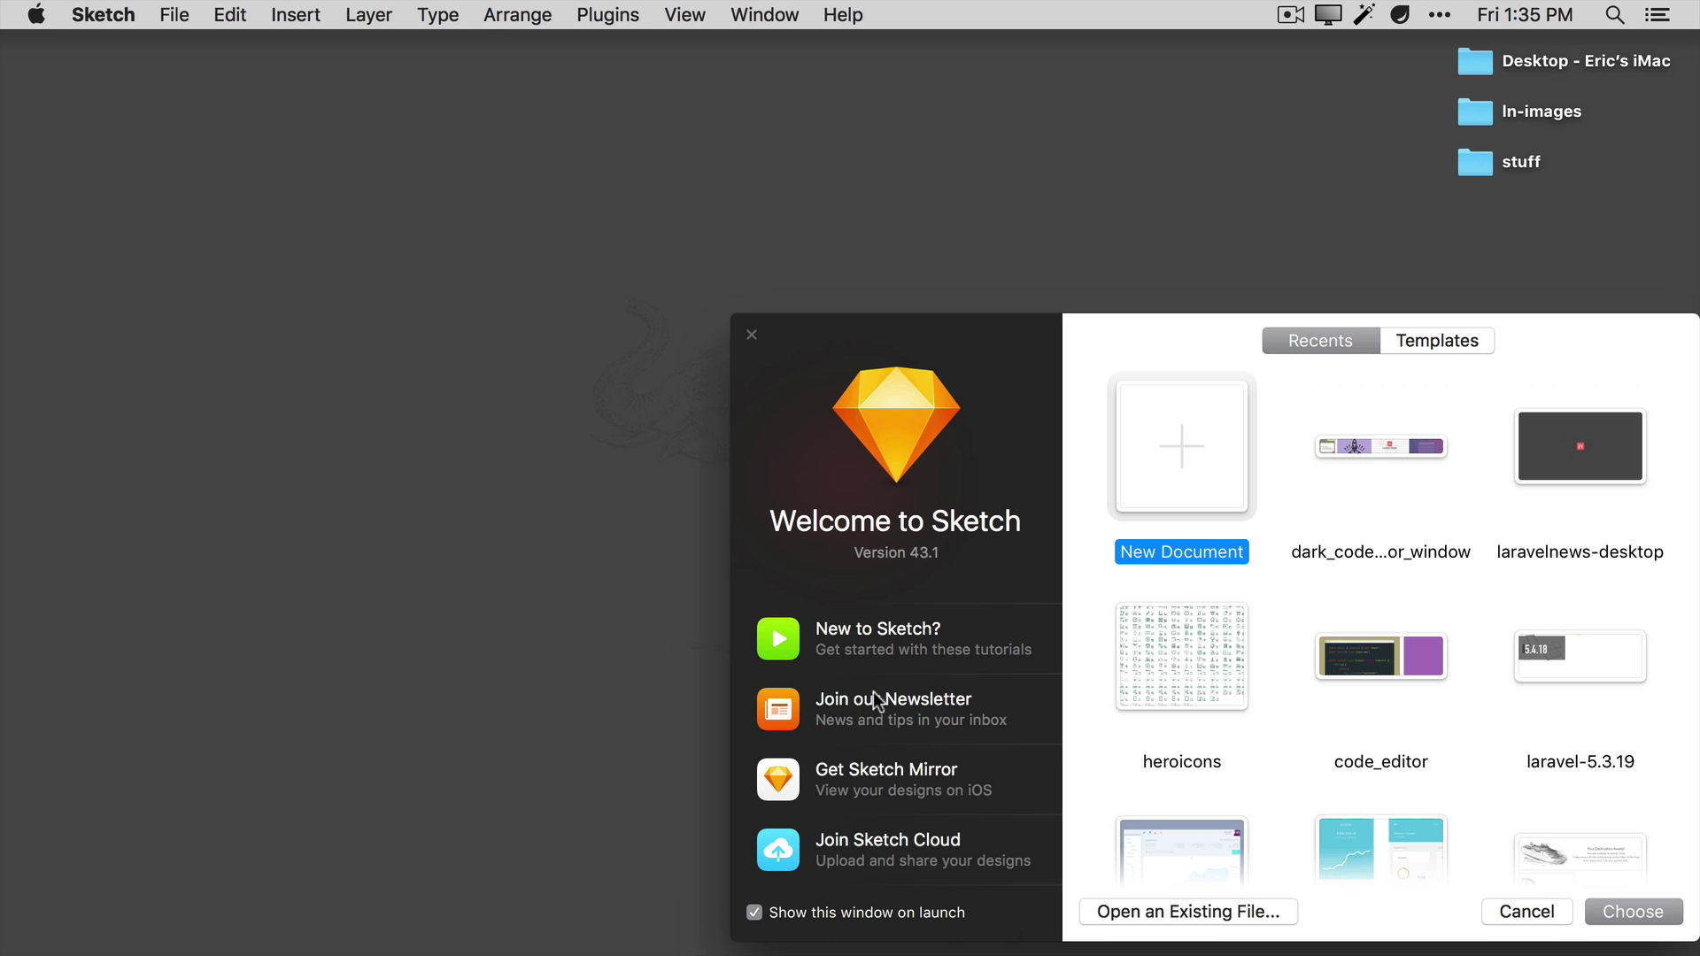
pyautogui.moveTo(1192, 327)
pyautogui.mouseDown()
pyautogui.moveTo(736, 166)
pyautogui.moveTo(810, 142)
pyautogui.mouseUp()
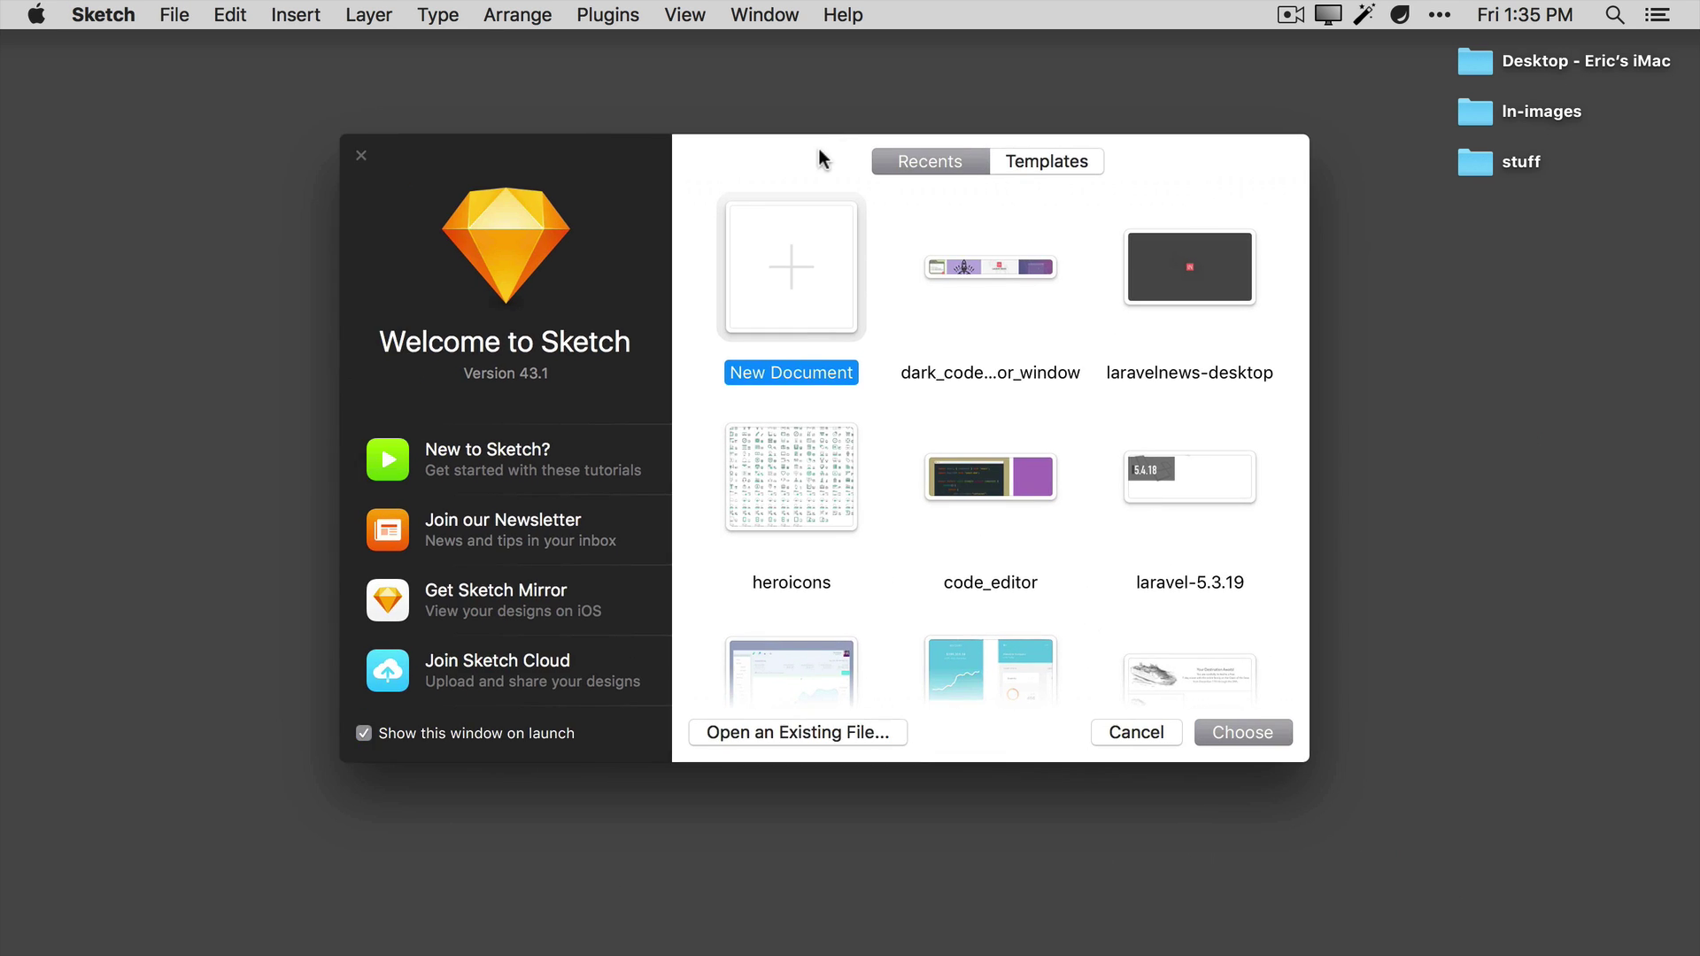
pyautogui.doubleClick(782, 292)
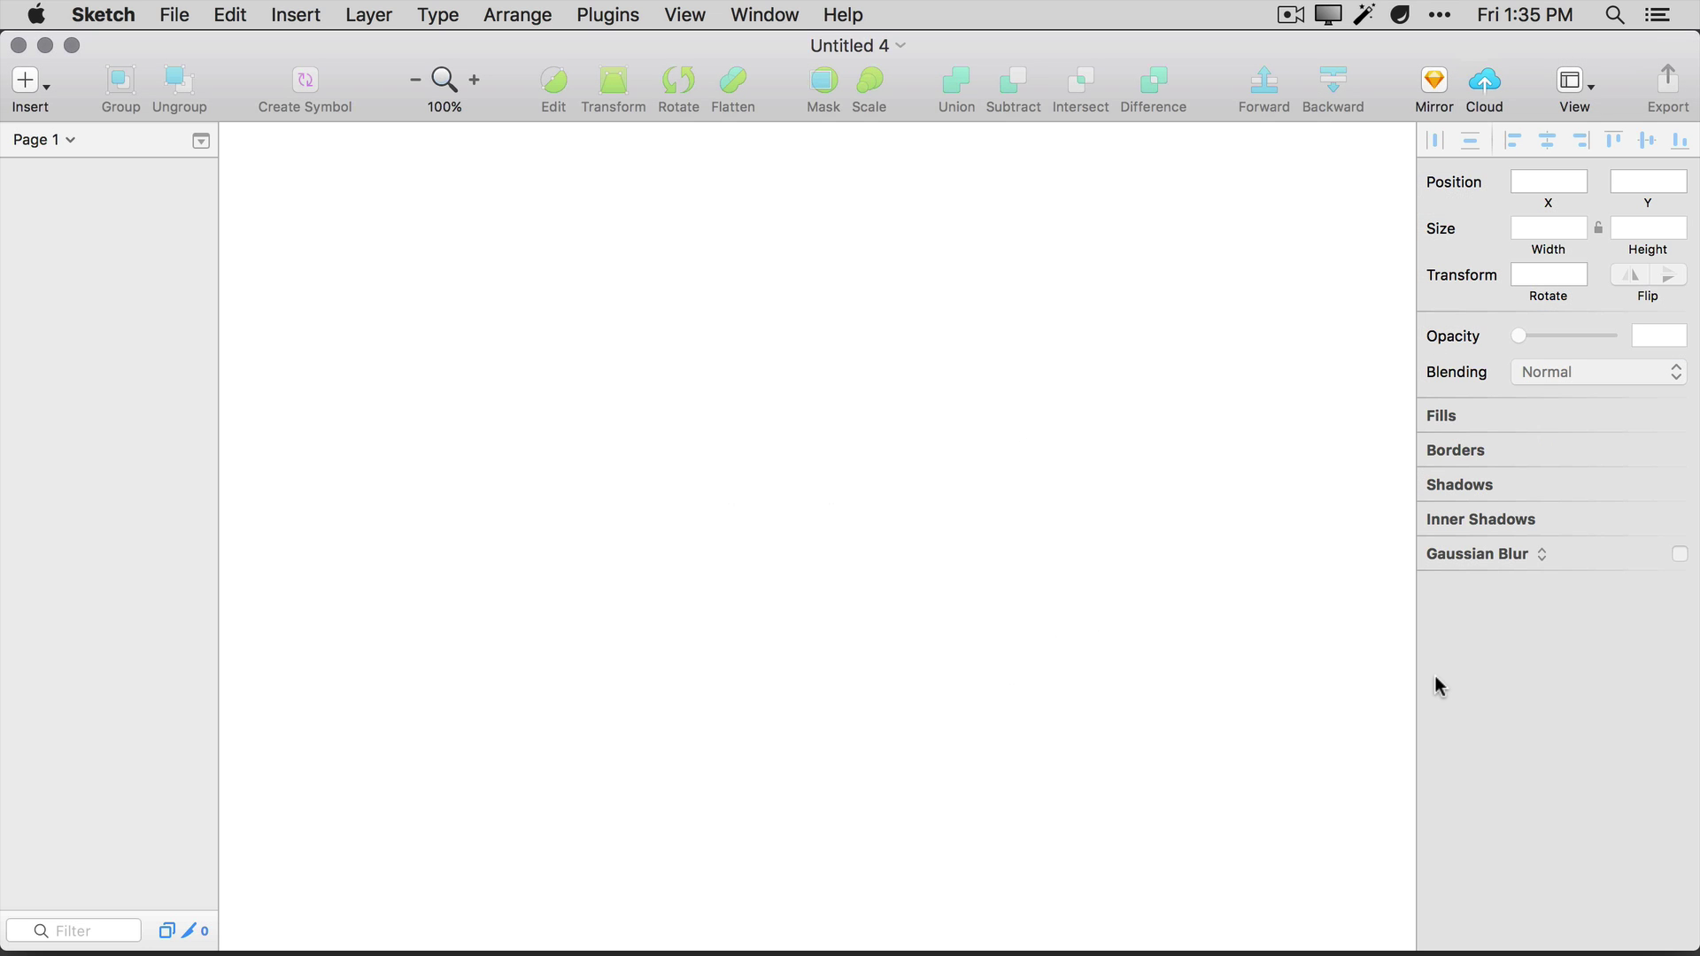
# Add an artboard from the custom Site preset (2220x1125px).
pyautogui.press('a')
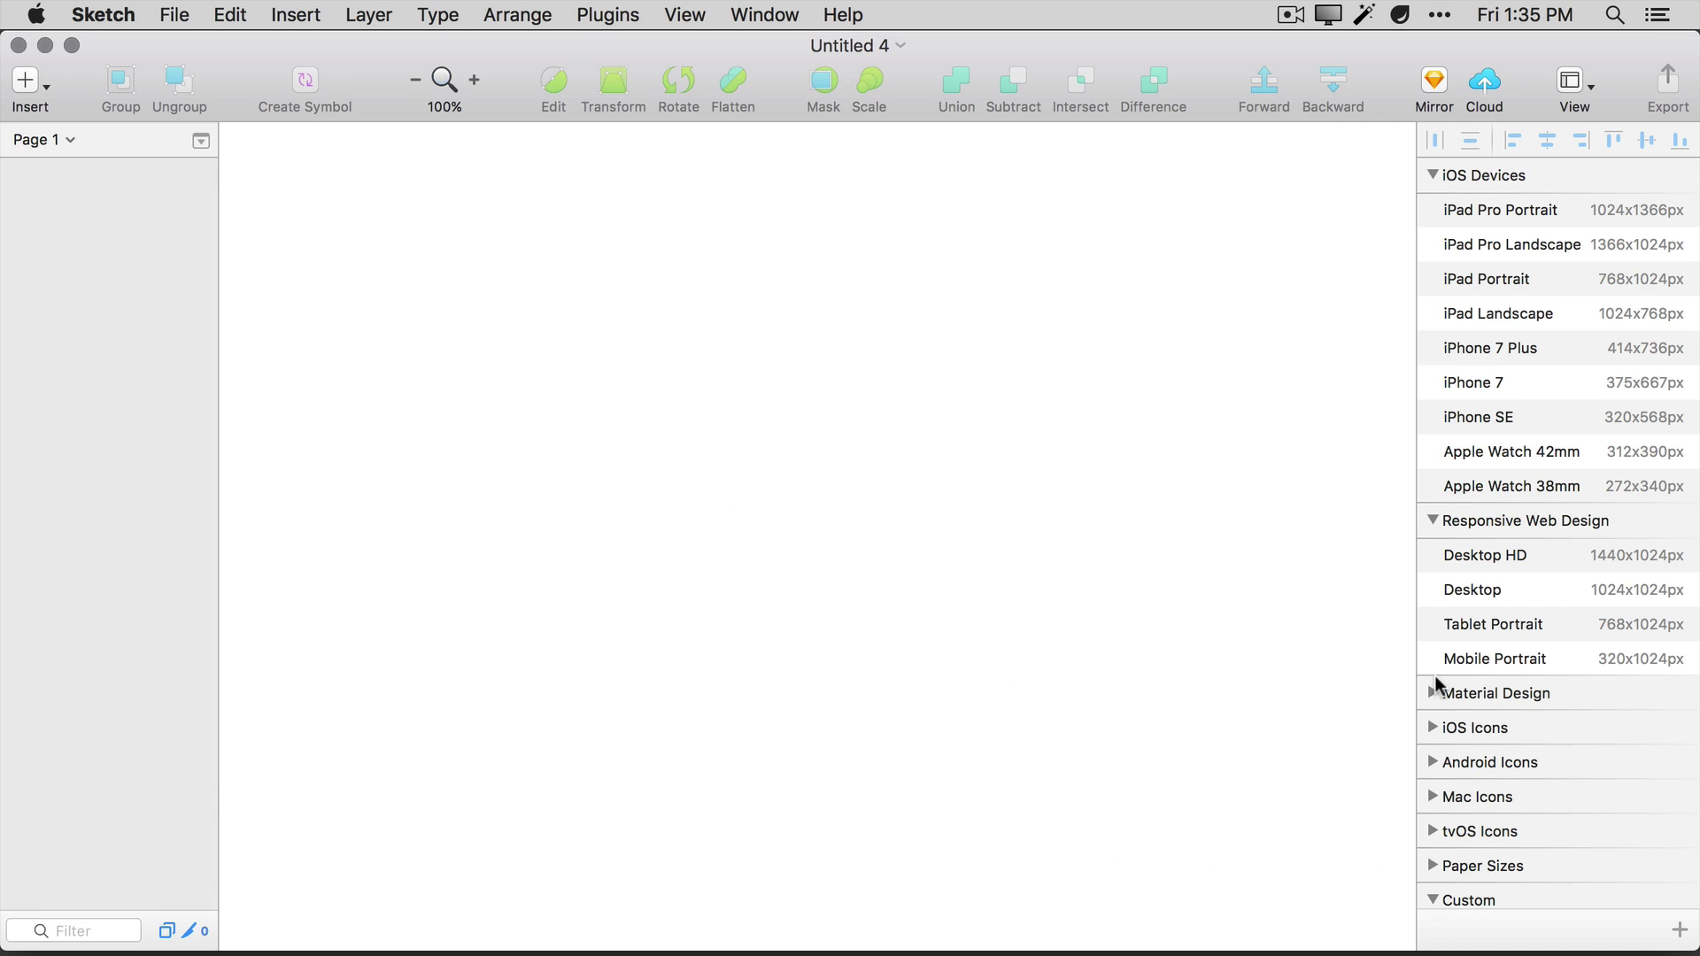
pyautogui.scroll(-5, 1480, 629)
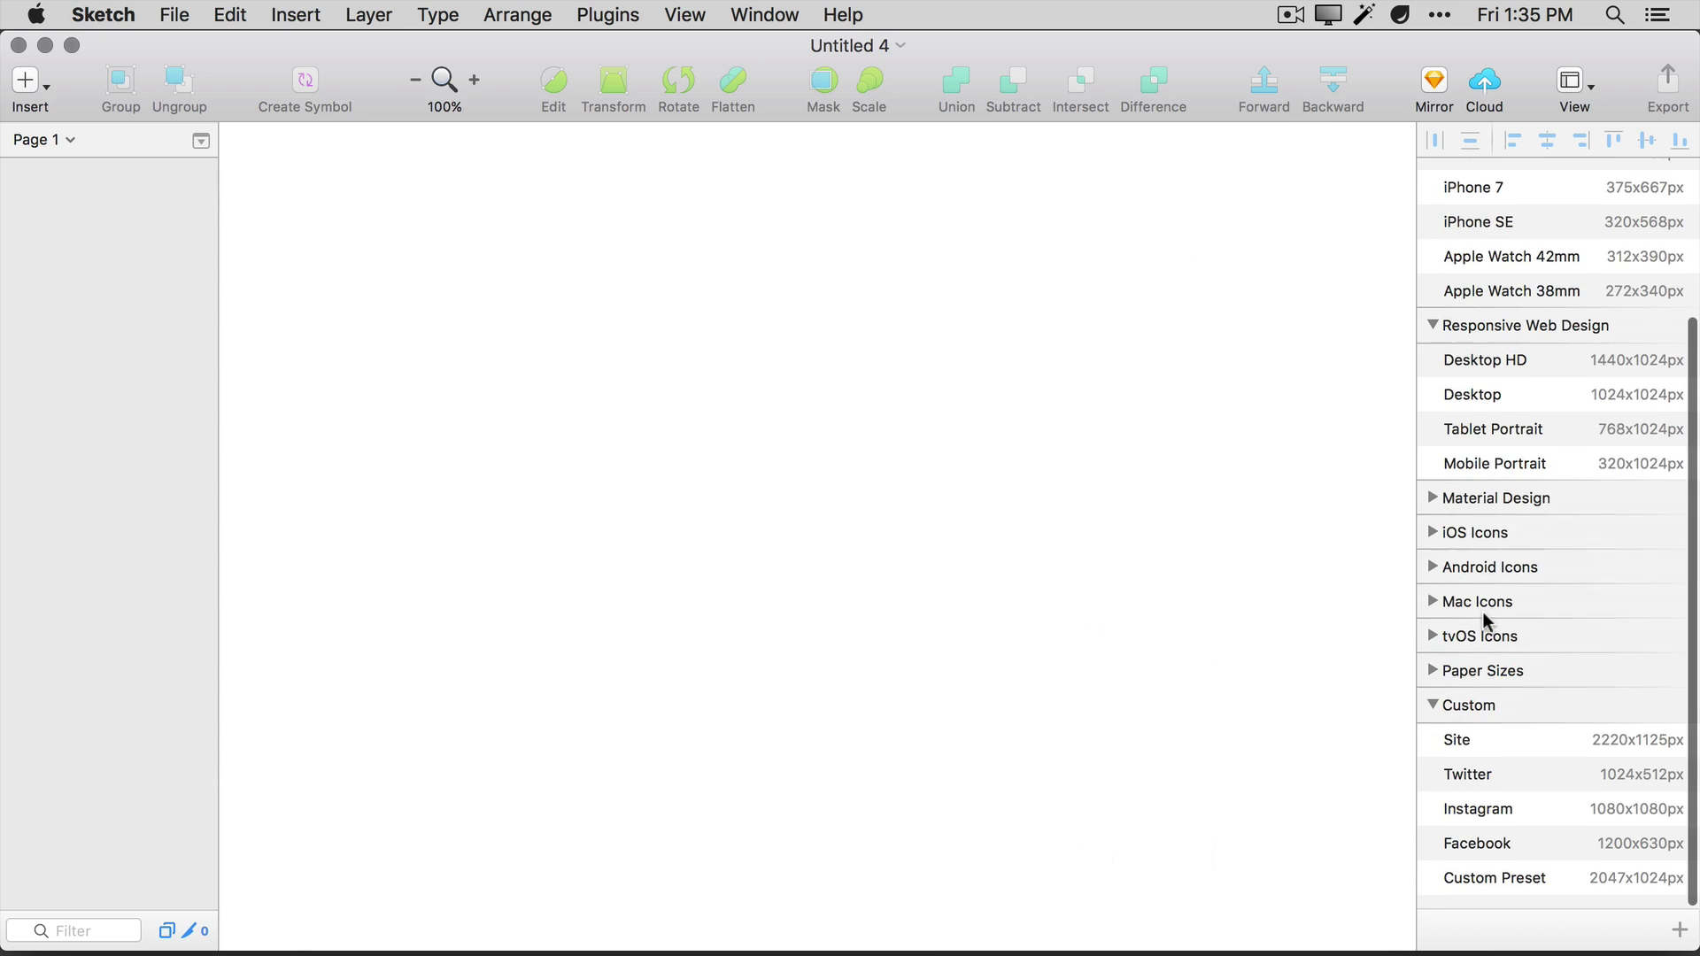
pyautogui.click(1471, 753)
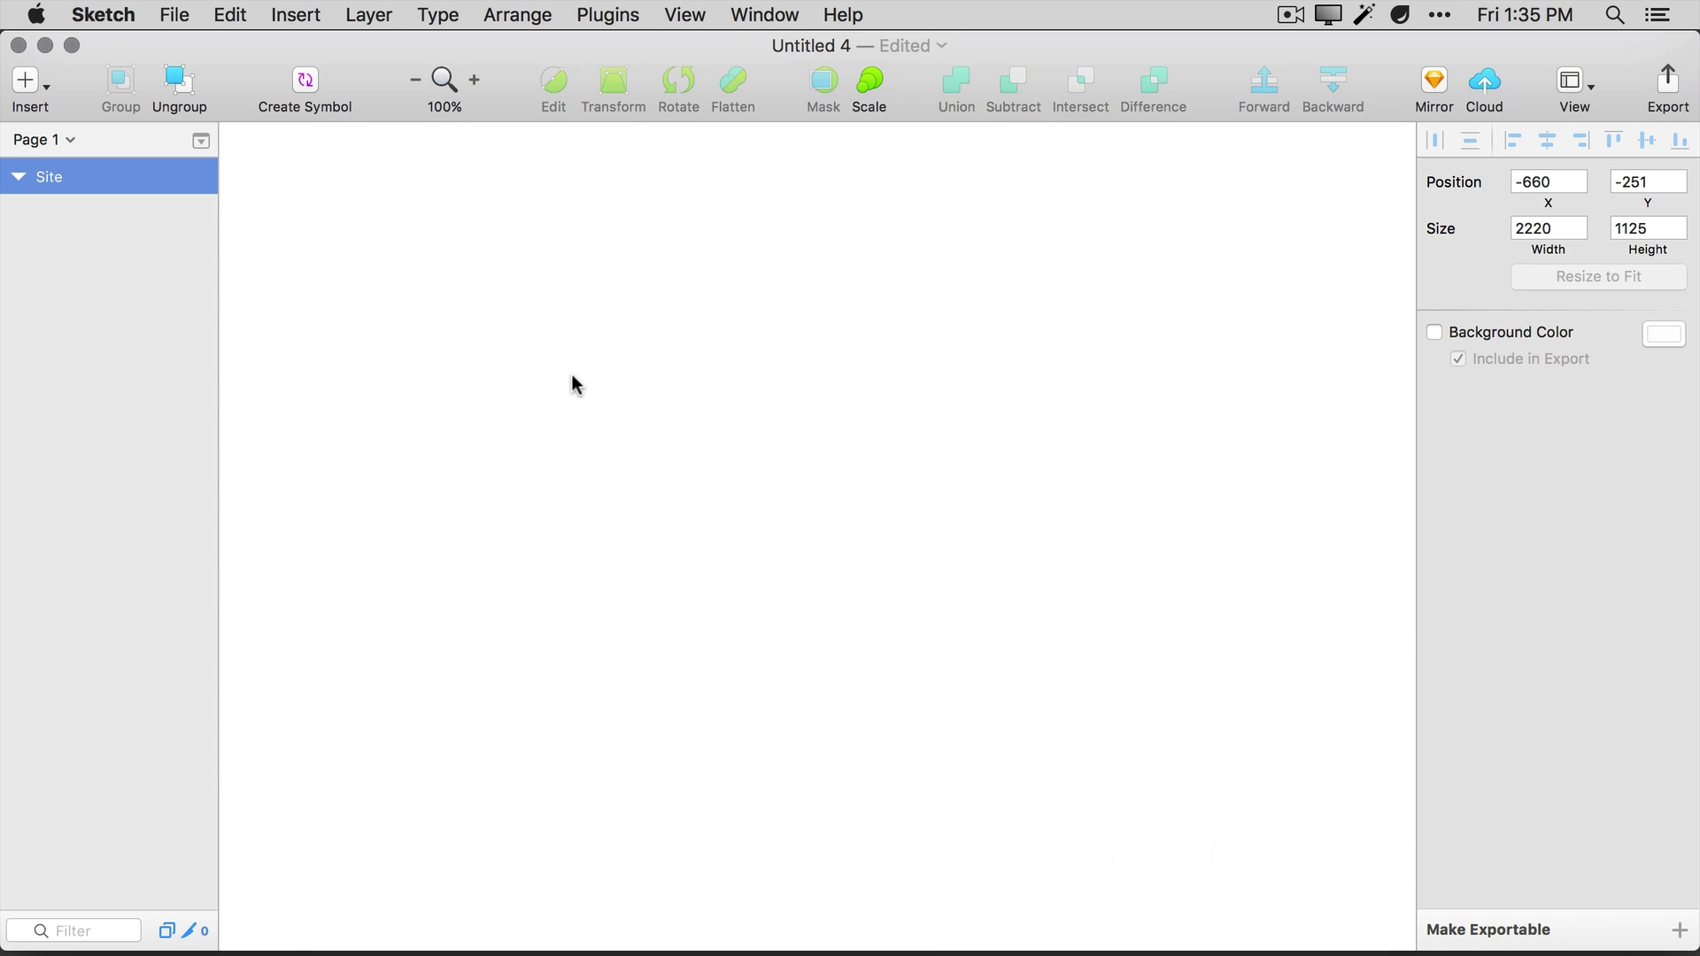
pyautogui.press('super+minus')
pyautogui.press('super+minus')
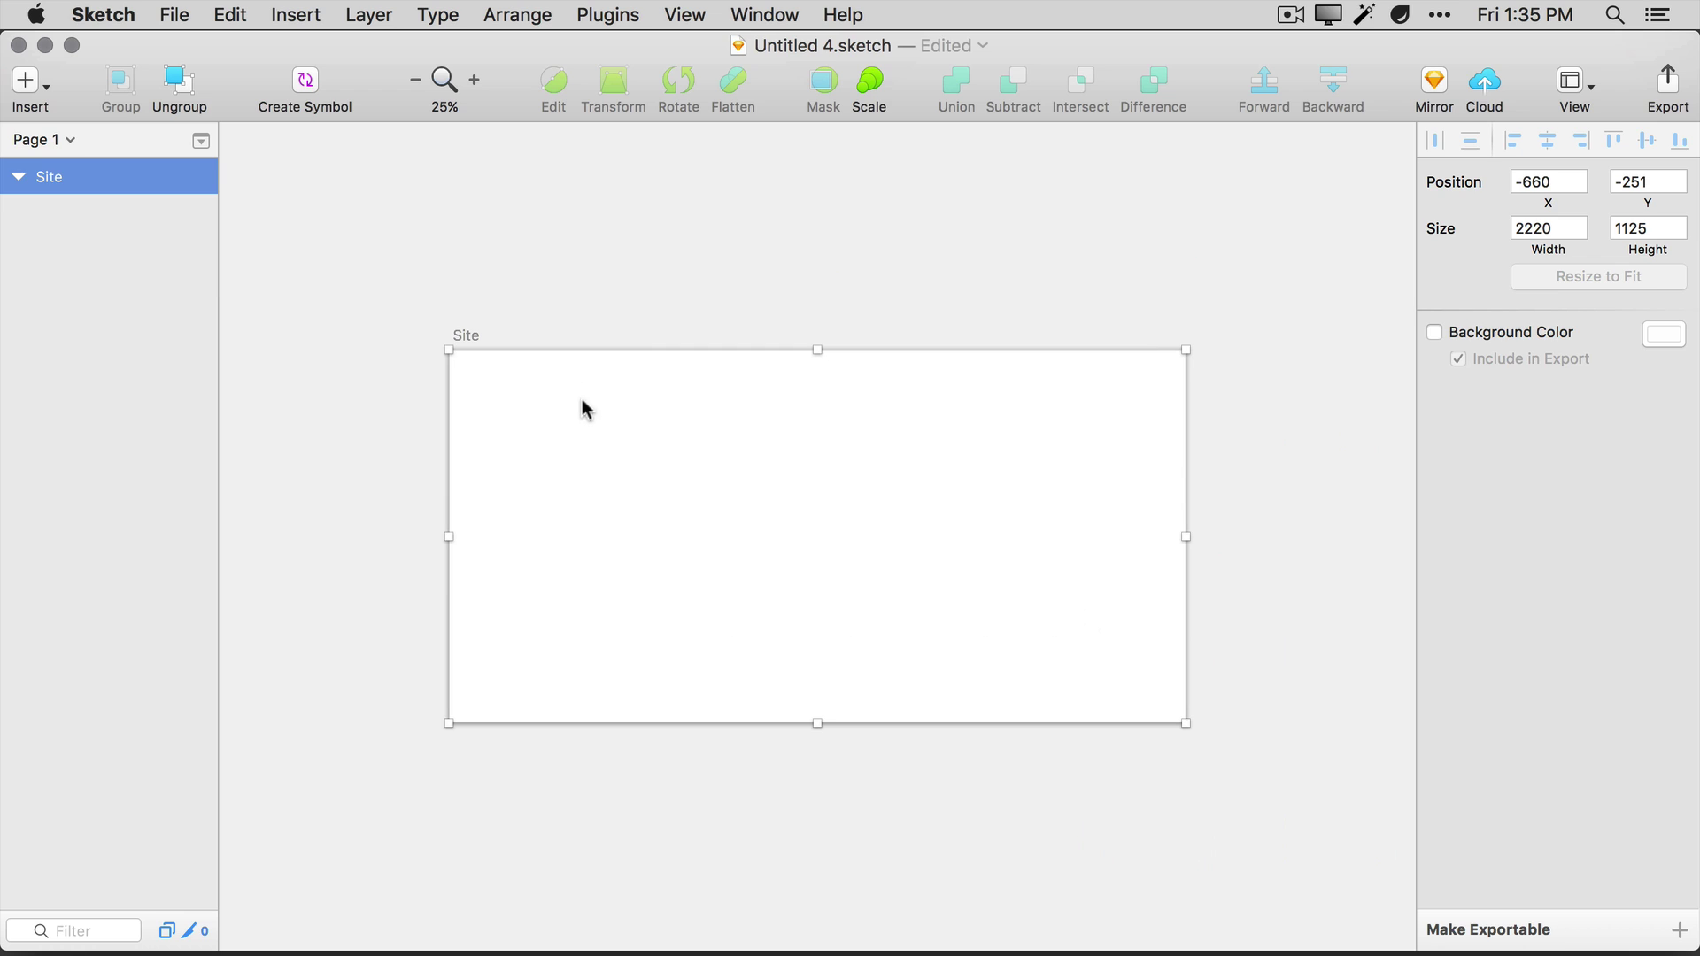
pyautogui.click(334, 405)
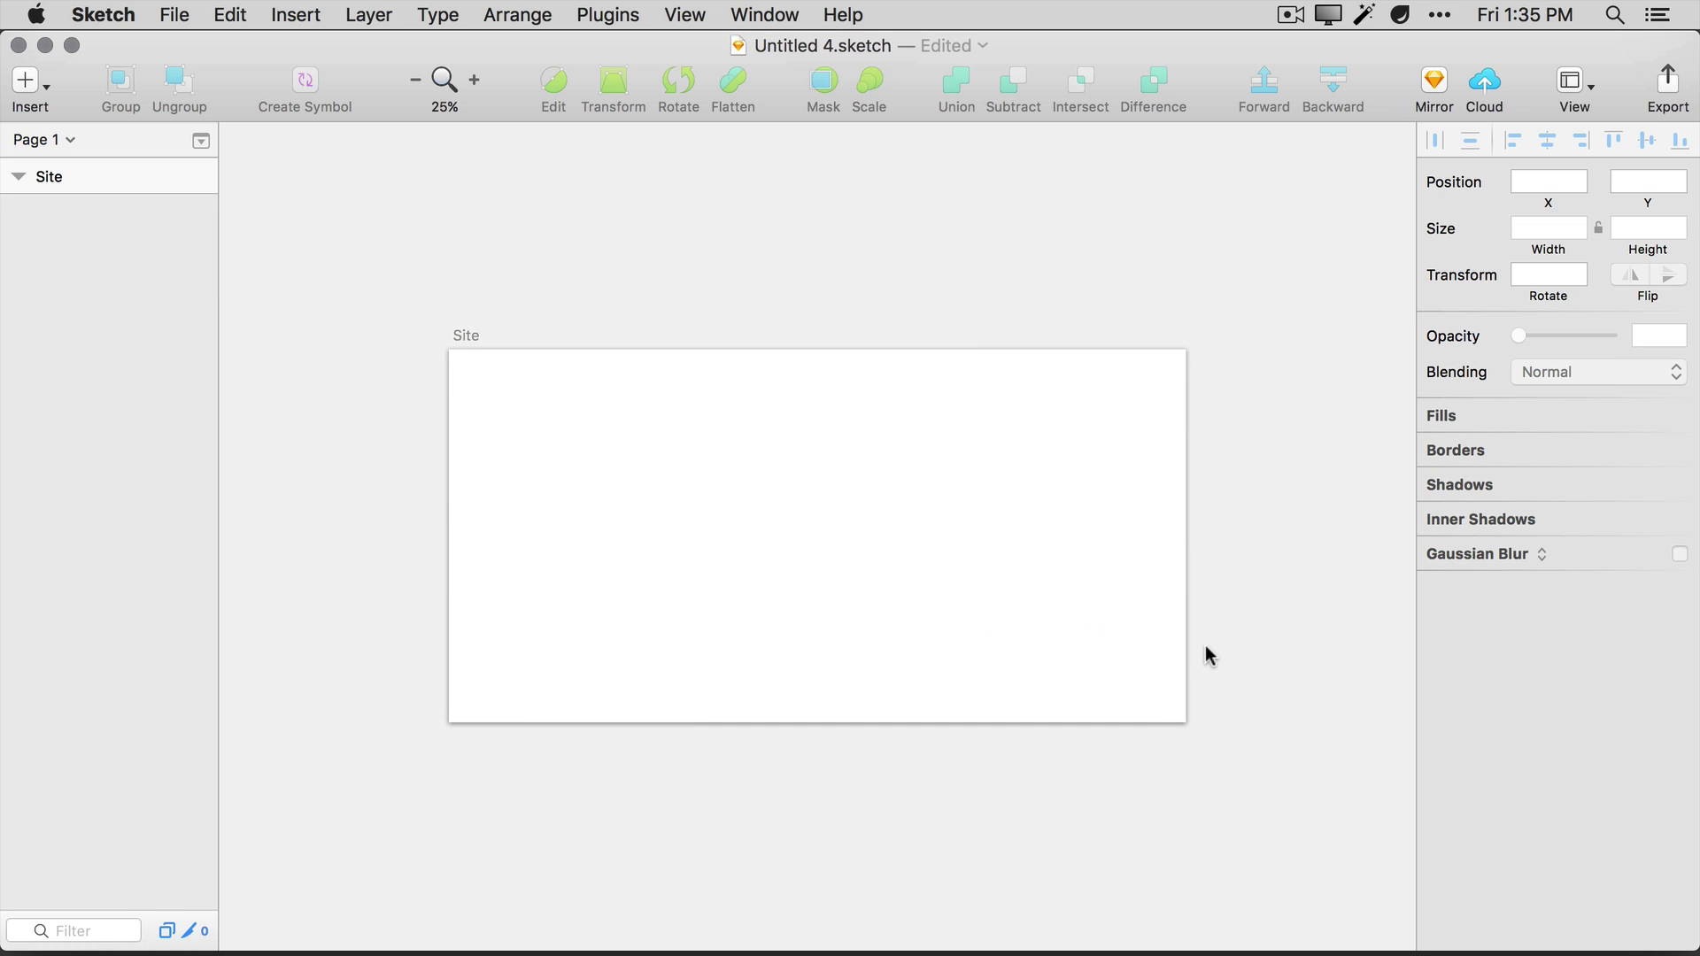
# Draw a 2220 by 1125 rectangle covering the whole Site artboard and fill it with light teal 8BD1DB.
pyautogui.press('r')
pyautogui.moveTo(449, 350); pyautogui.dragTo(1186, 722)
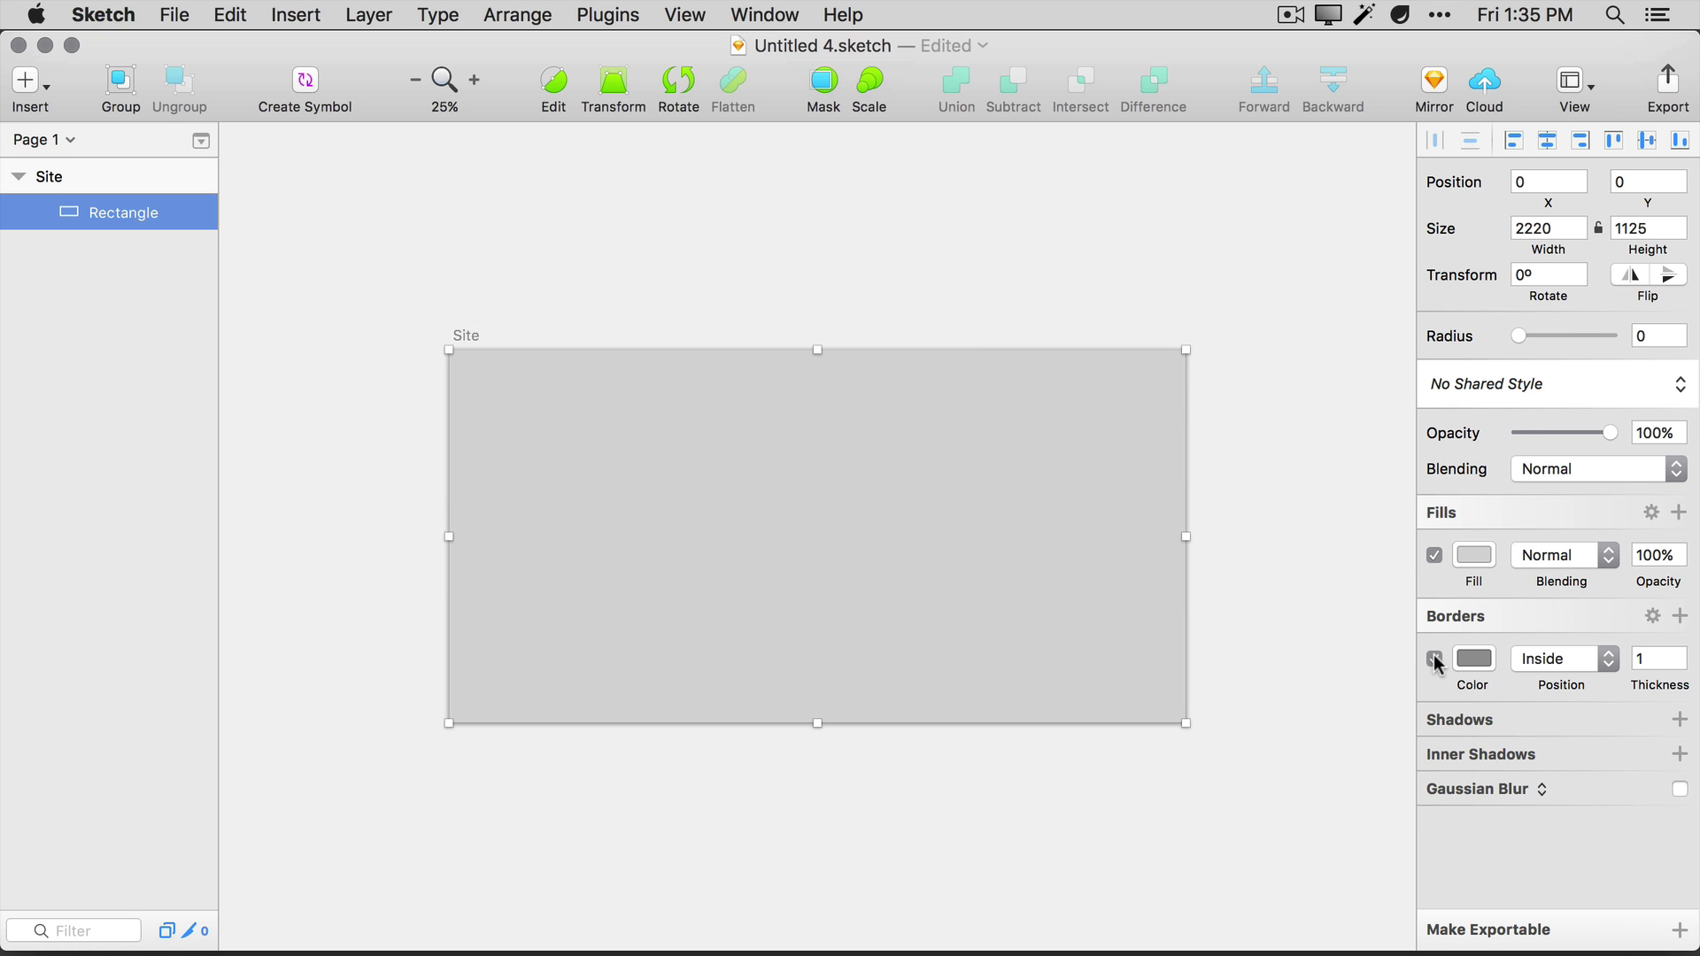
pyautogui.click(1465, 555)
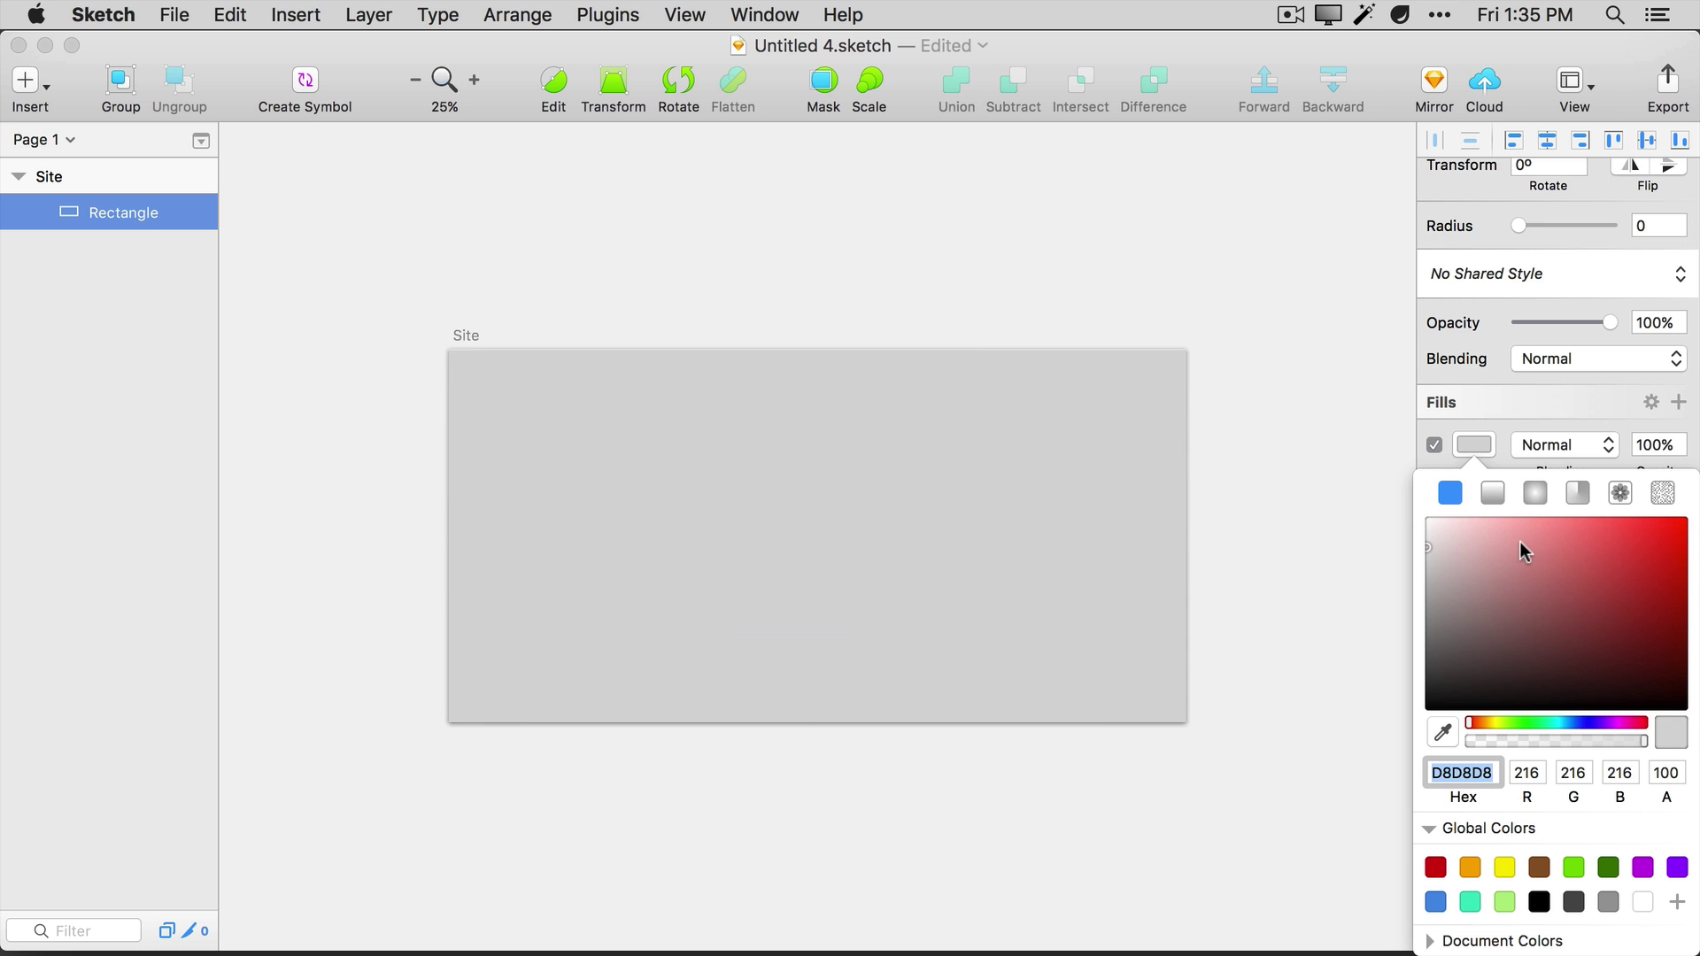
pyautogui.click(1521, 548)
pyautogui.moveTo(1557, 724)
pyautogui.mouseDown()
pyautogui.moveTo(1510, 735)
pyautogui.moveTo(1643, 724)
pyautogui.moveTo(1558, 724)
pyautogui.mouseUp()
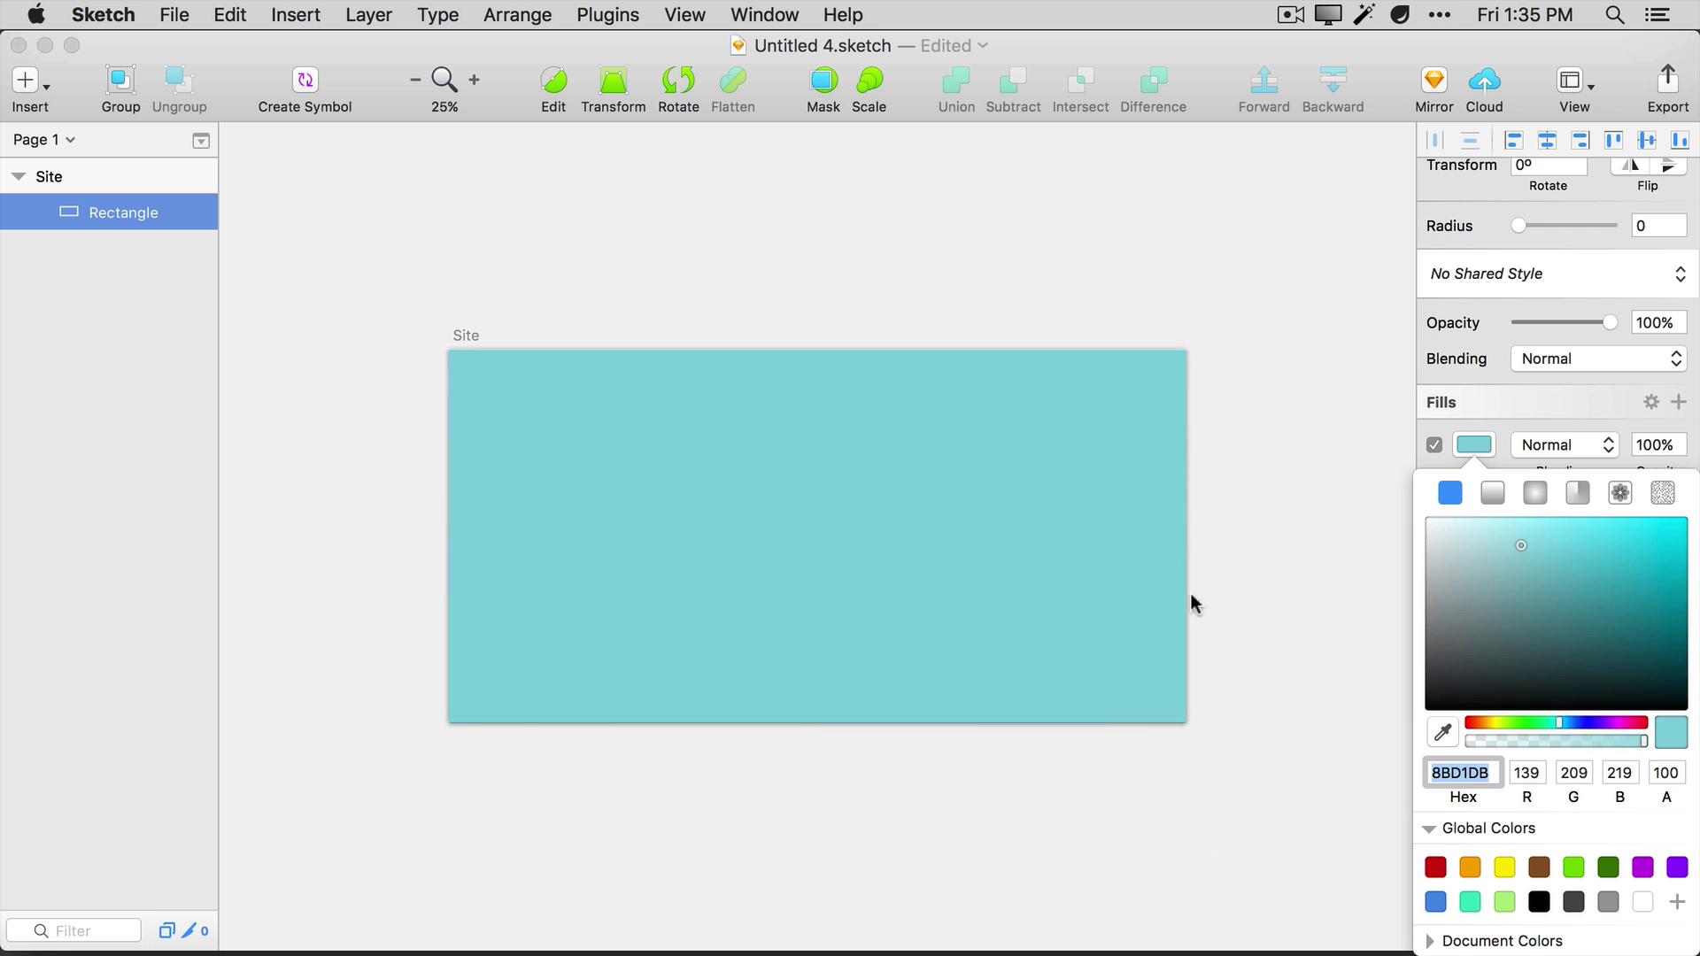
pyautogui.click(1282, 593)
# Switch to the Noun Project app, shrink its window beside the artboard and search the icons for "tap".
pyautogui.hotkey('alt', 'space')
pyautogui.write('n')
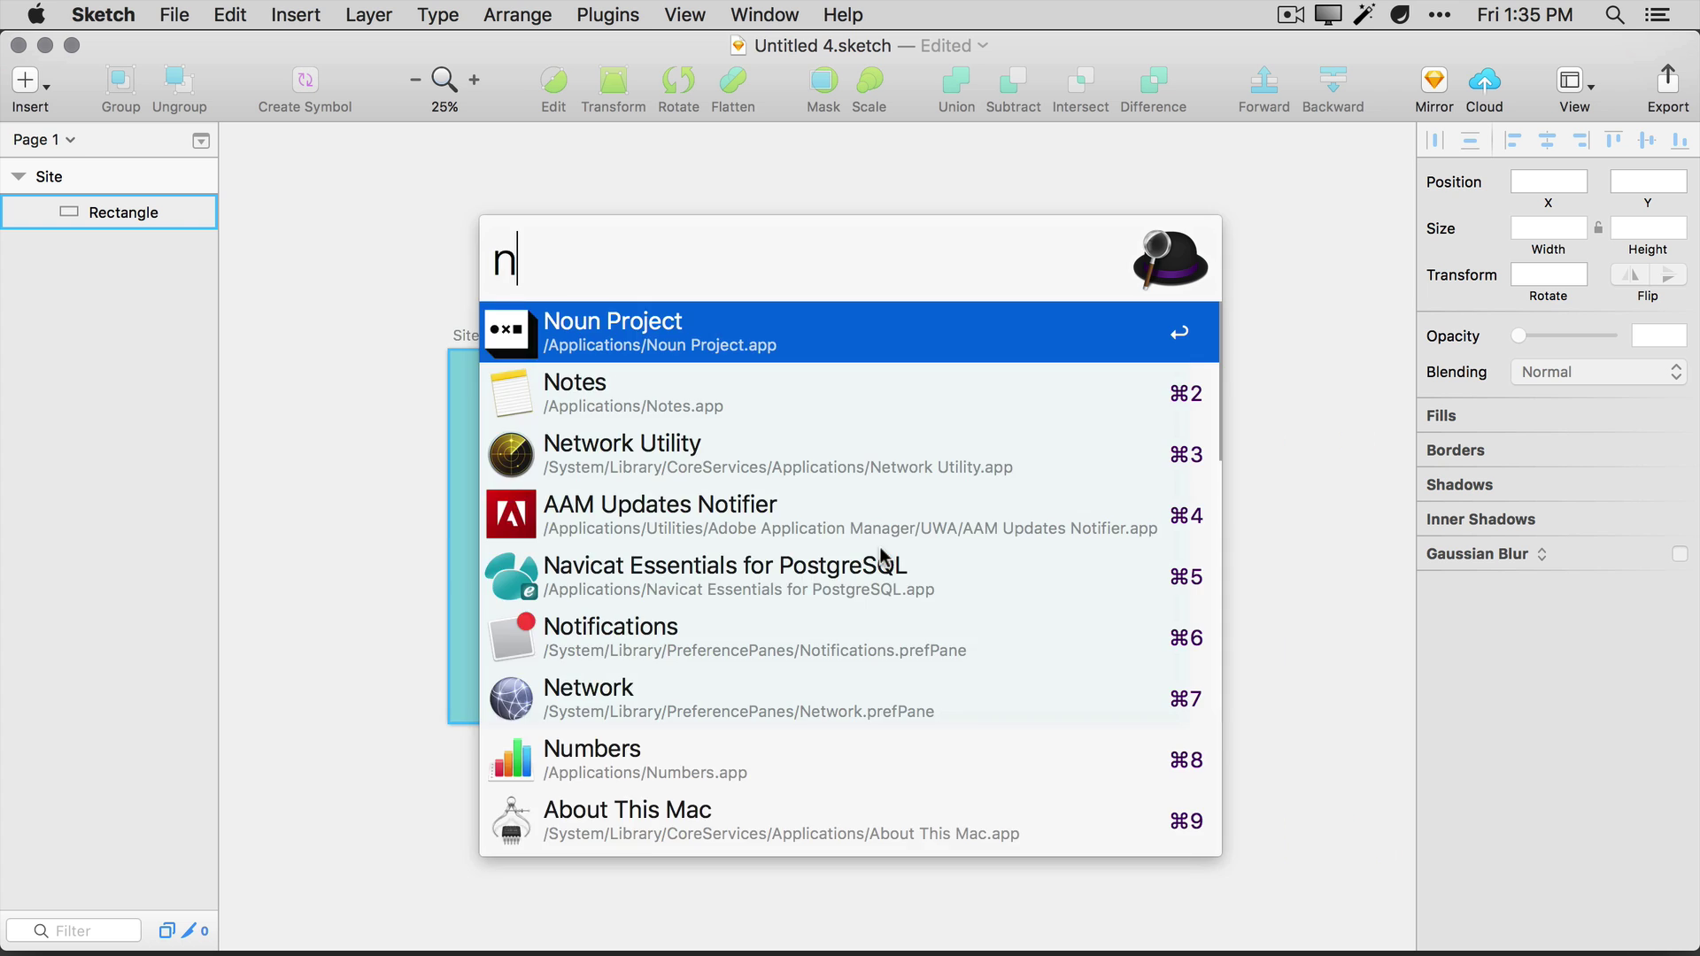
pyautogui.write('oun')
pyautogui.press('Return')
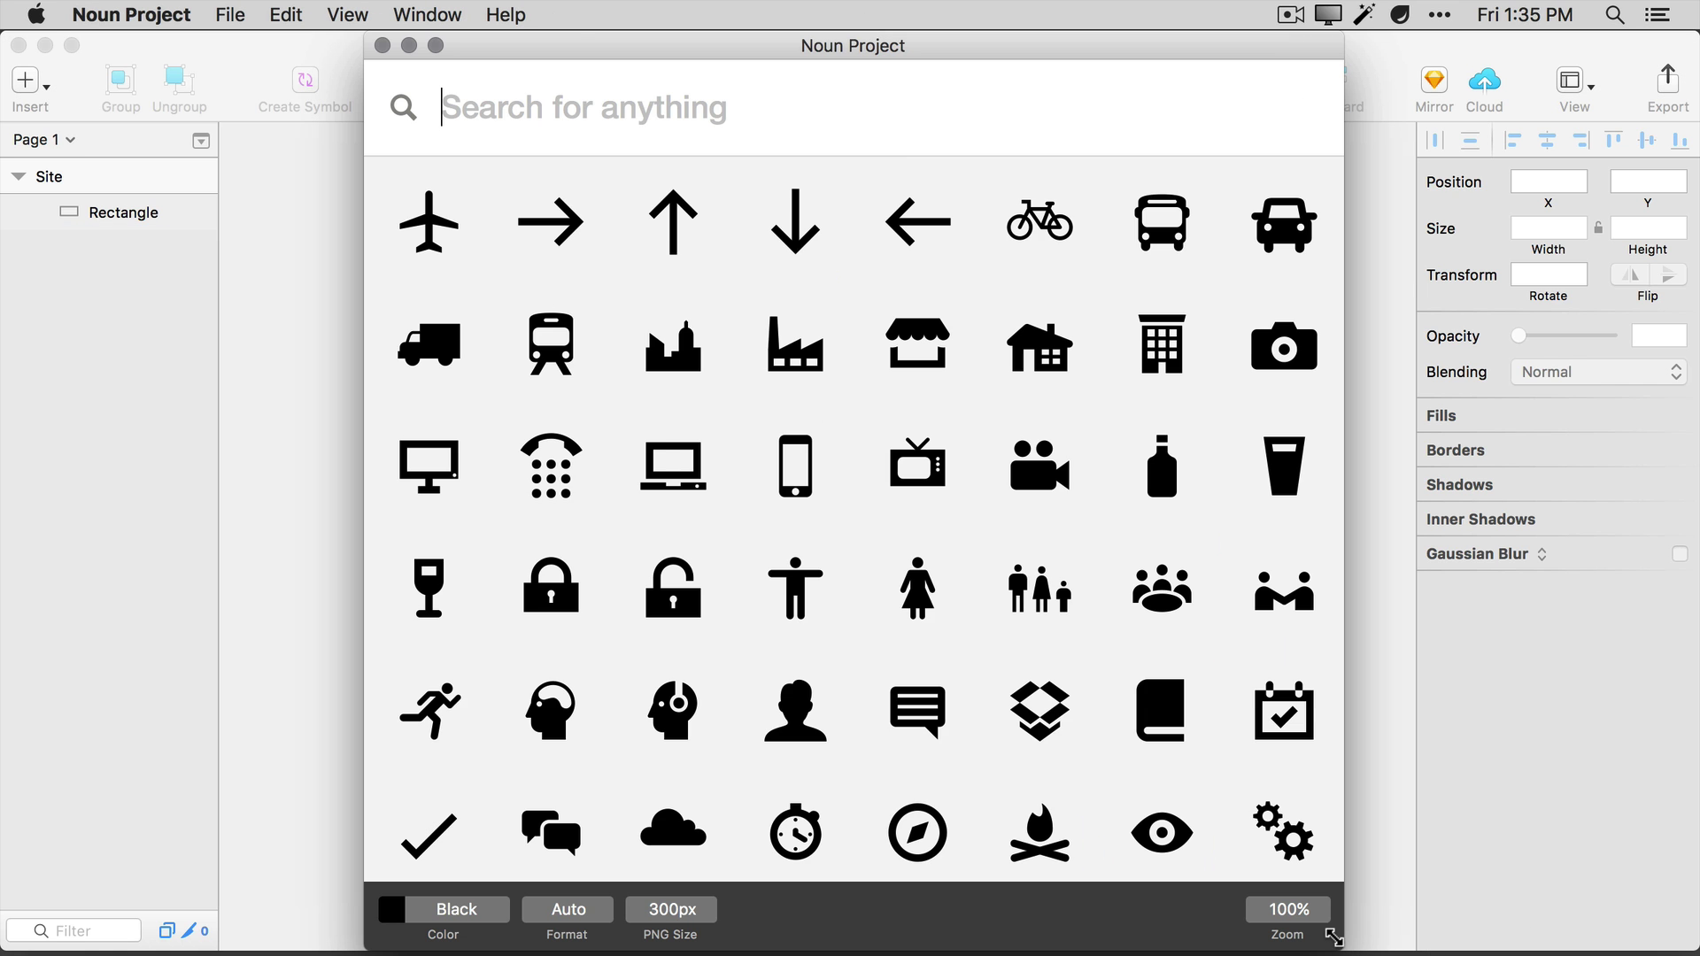
pyautogui.moveTo(1336, 943); pyautogui.dragTo(602, 614)
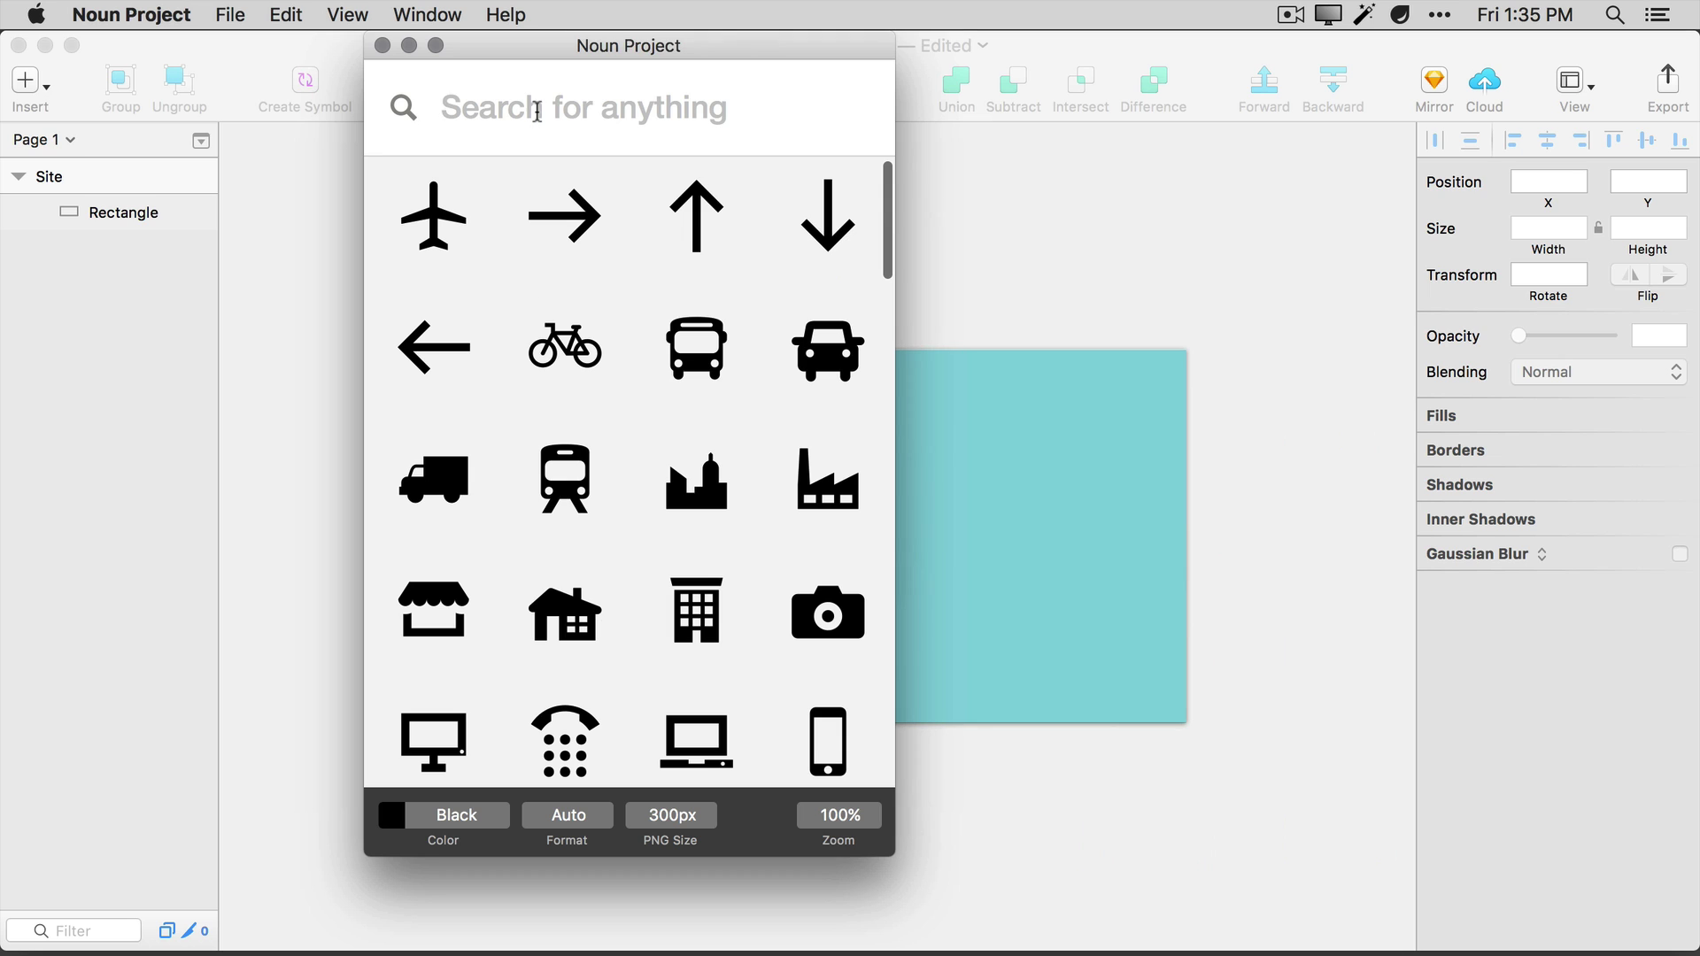
pyautogui.write('tap')
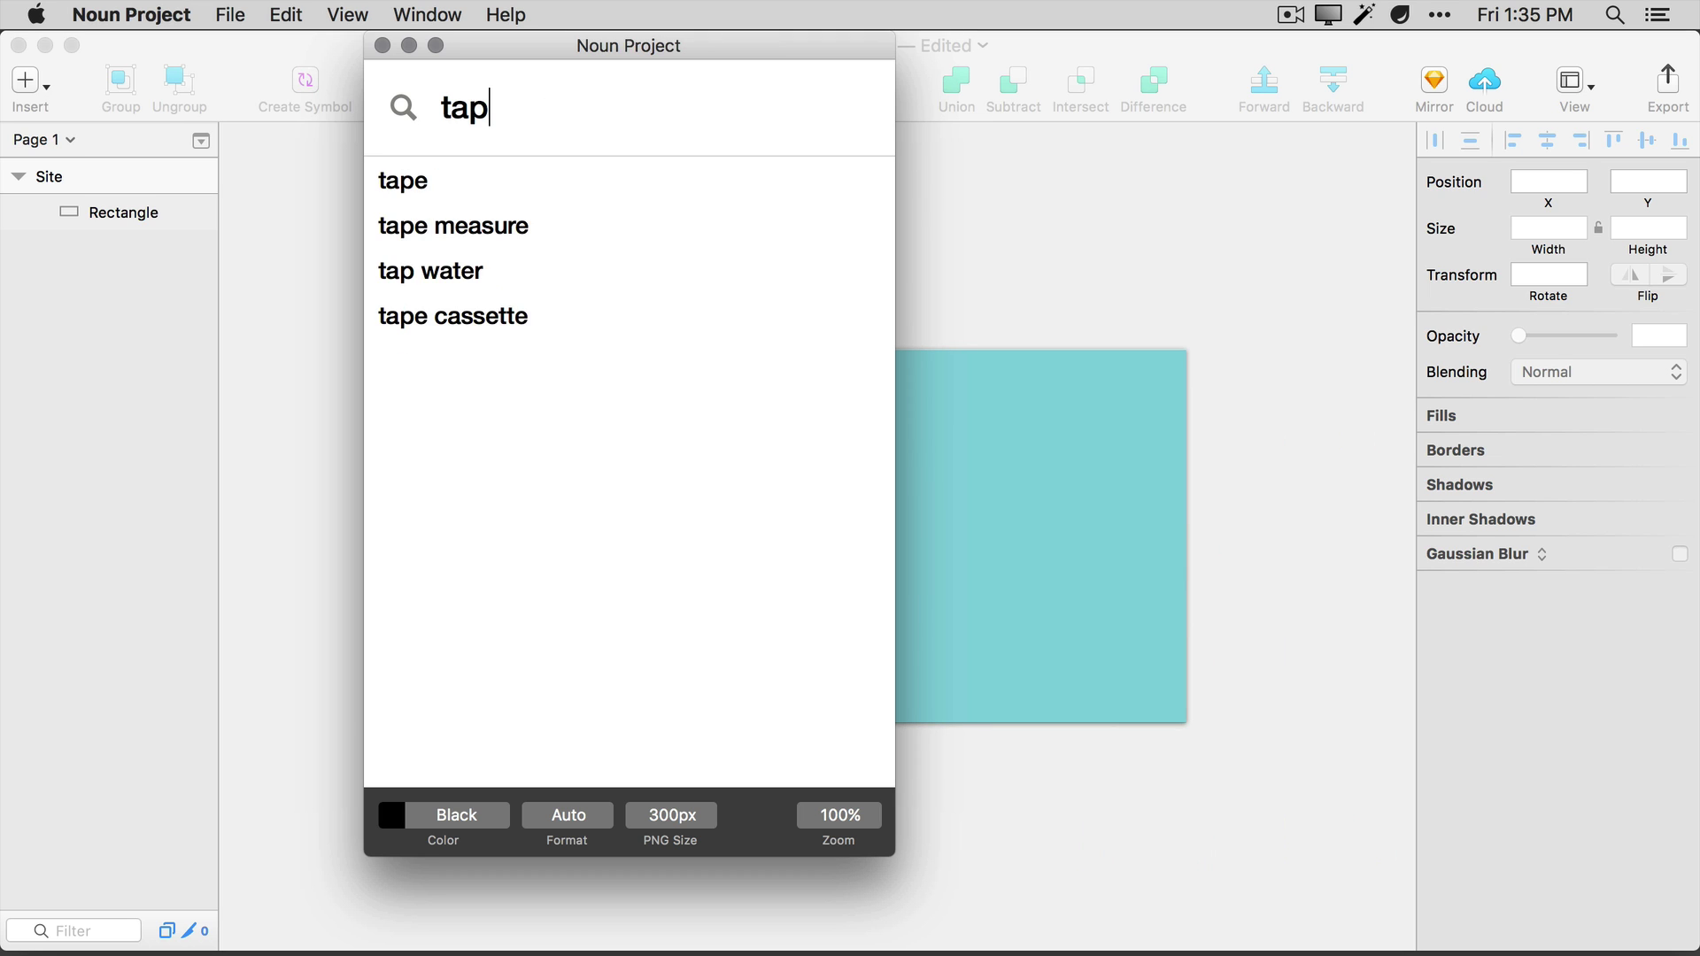
pyautogui.press('Return')
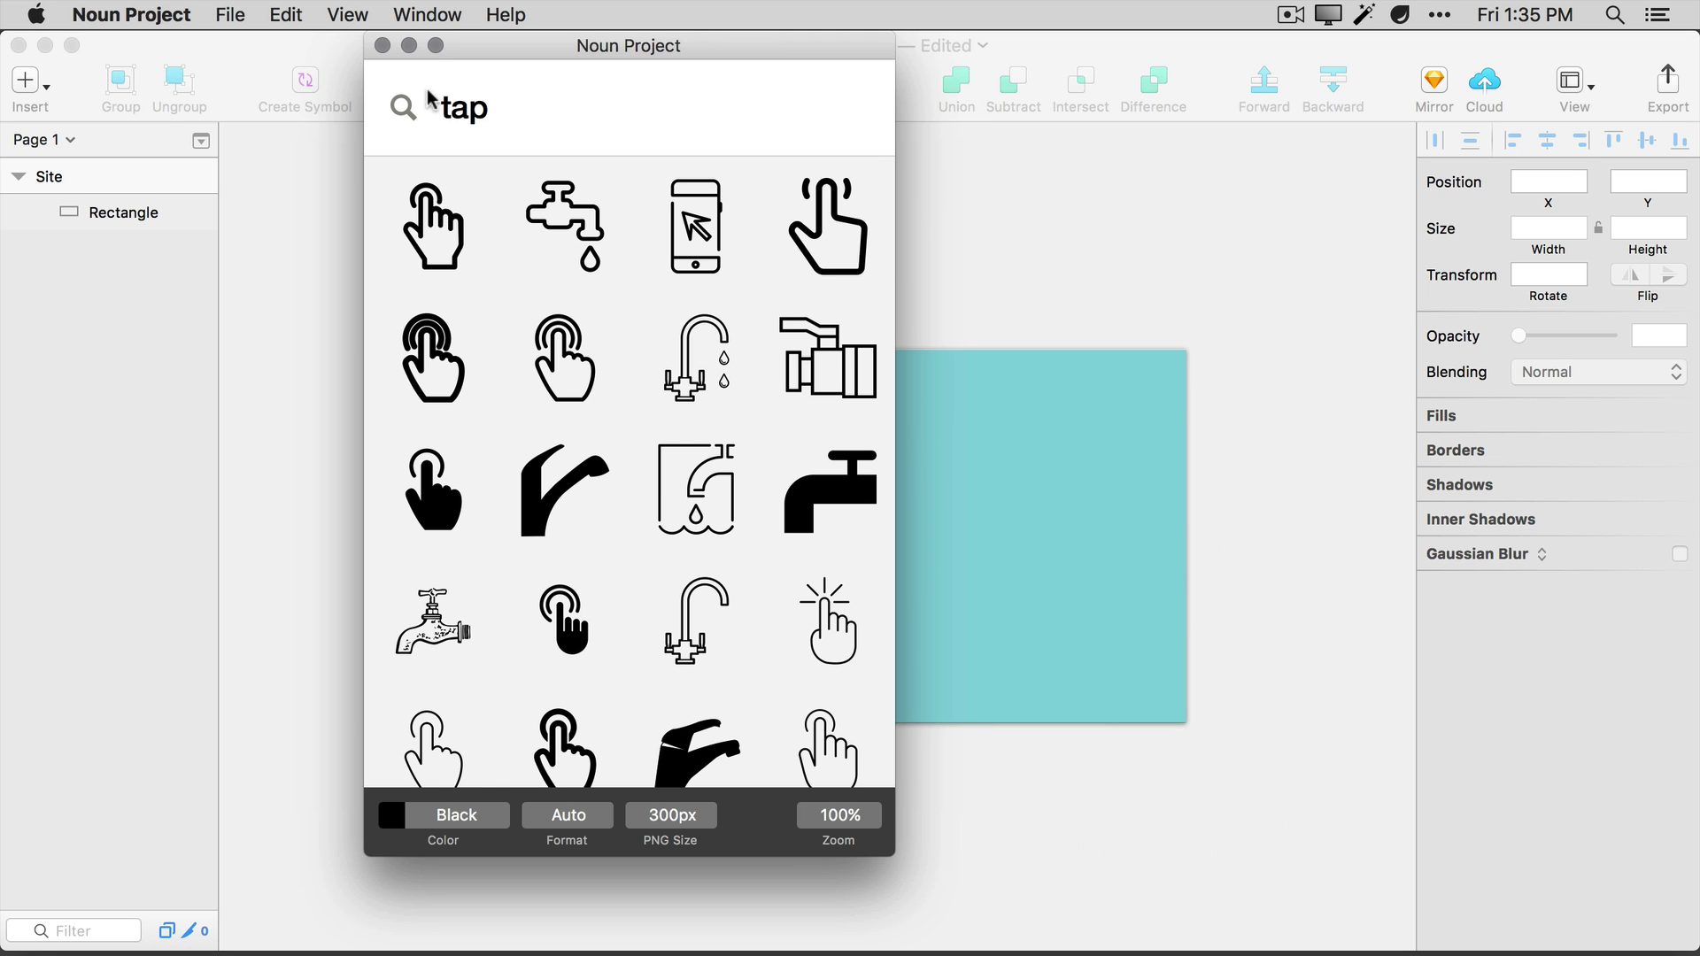
# Examine the "tap" icon results for a suitable faucet icon.
pyautogui.scroll(-2, 675, 457)
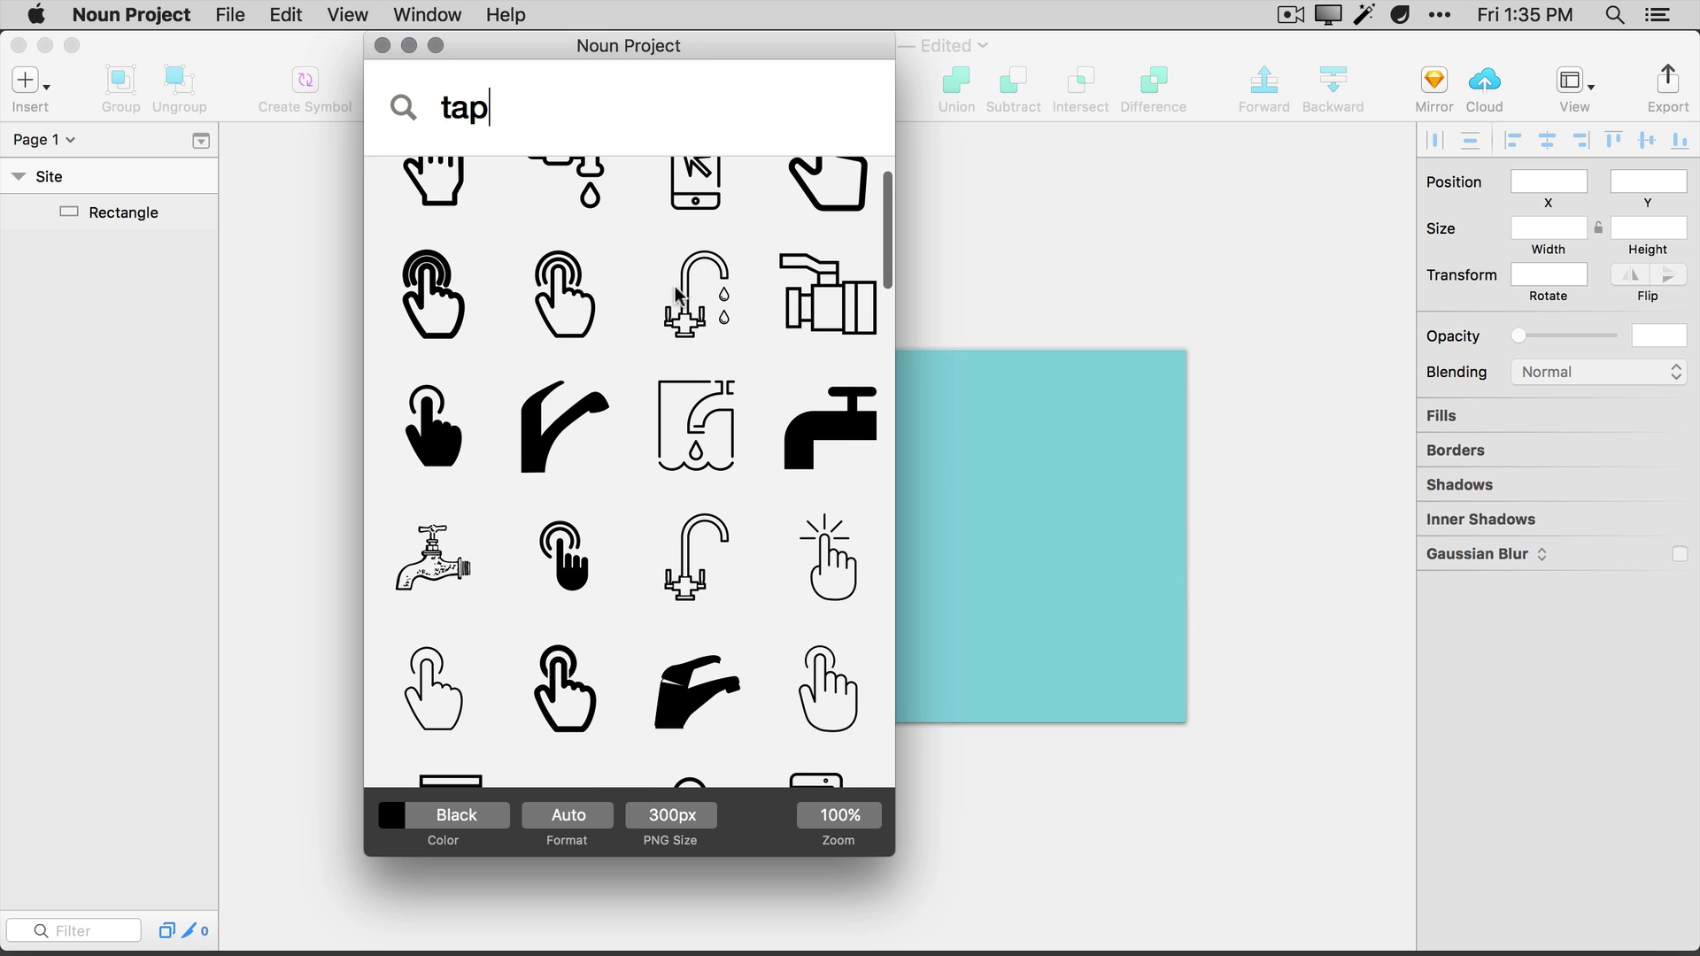
pyautogui.scroll(-10, 695, 483)
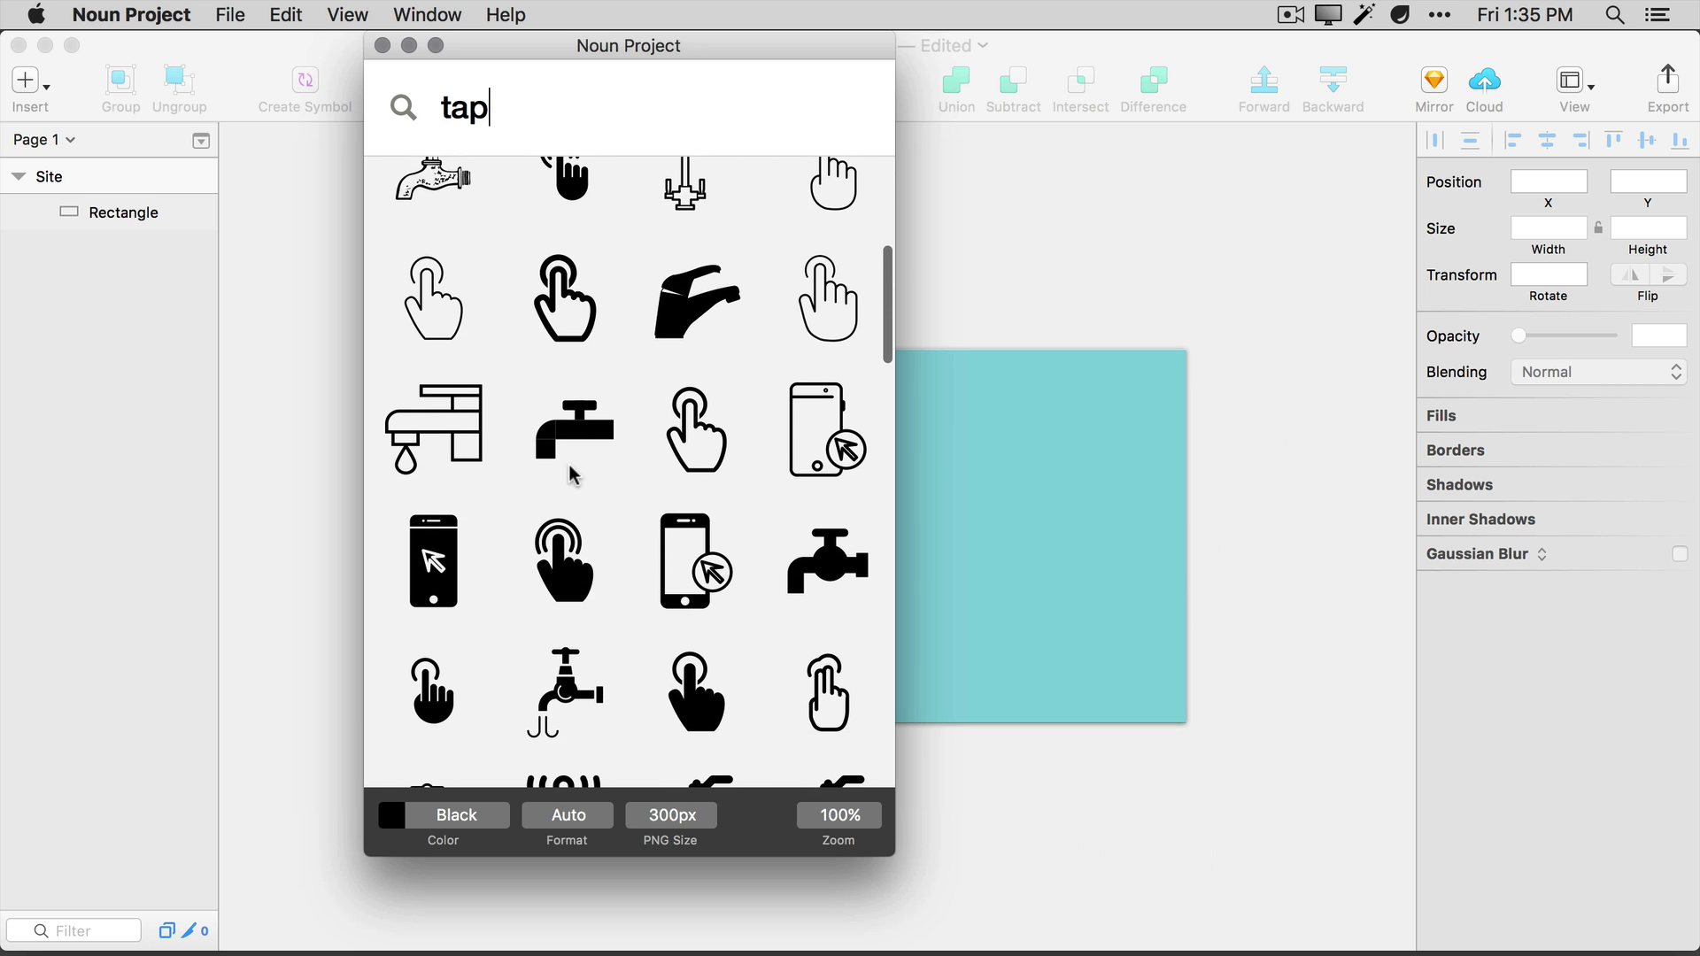
pyautogui.scroll(-5, 571, 469)
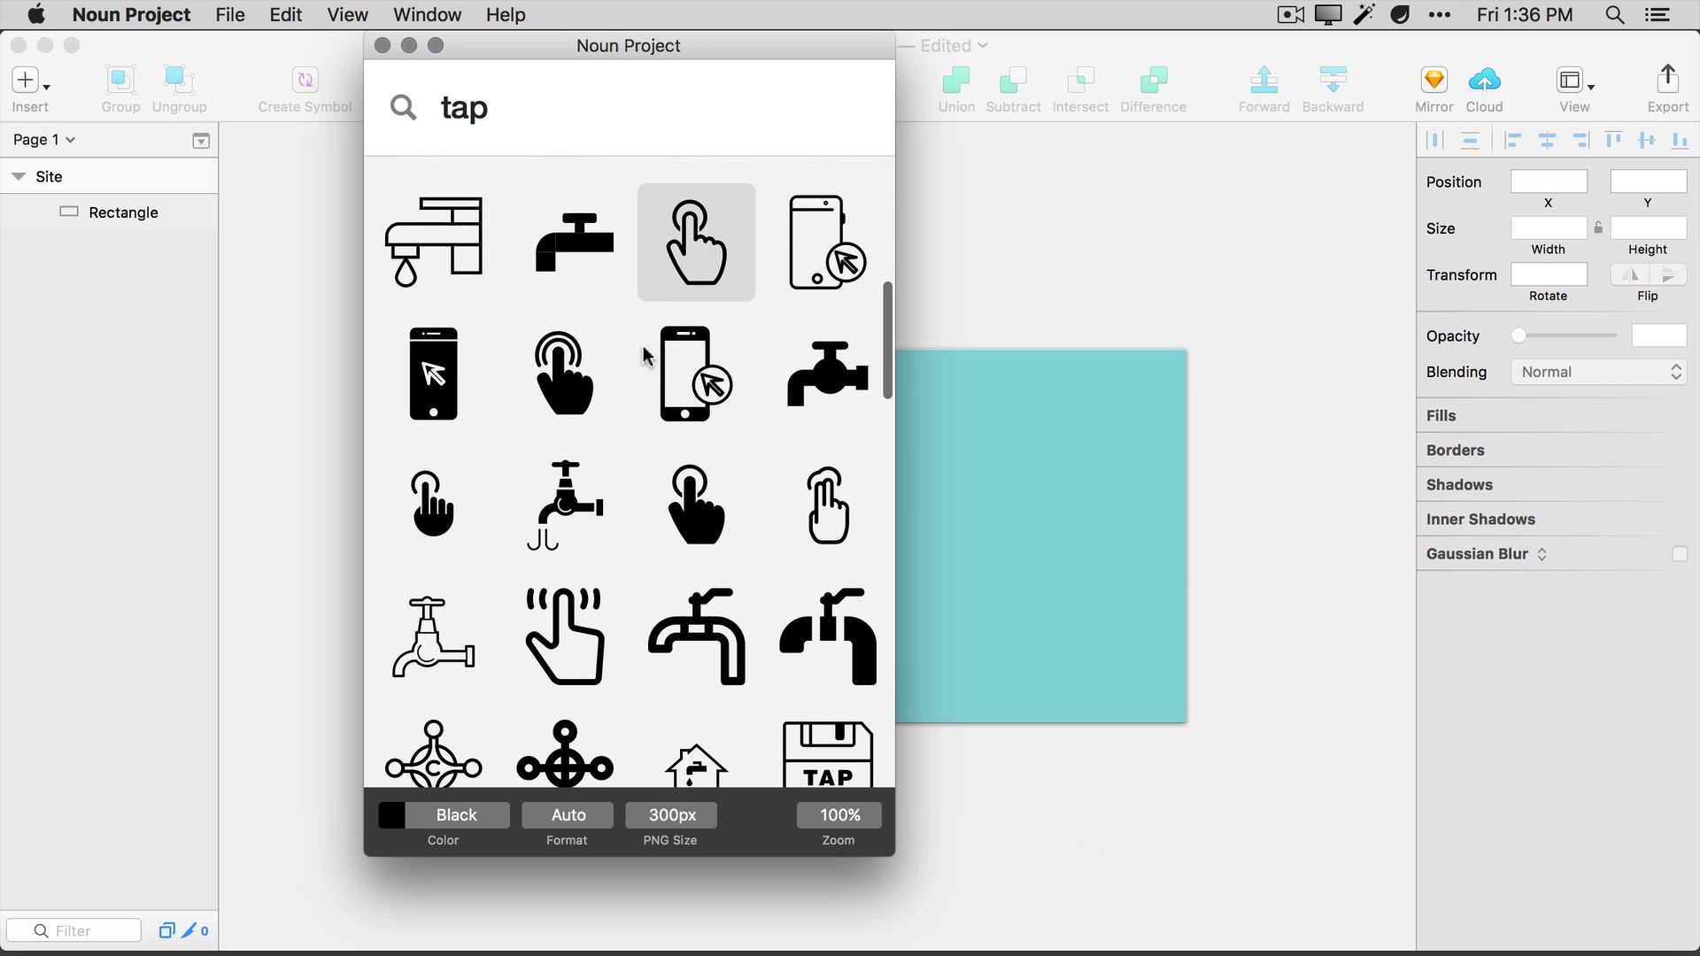
pyautogui.scroll(-2, 637, 390)
pyautogui.scroll(4, 637, 382)
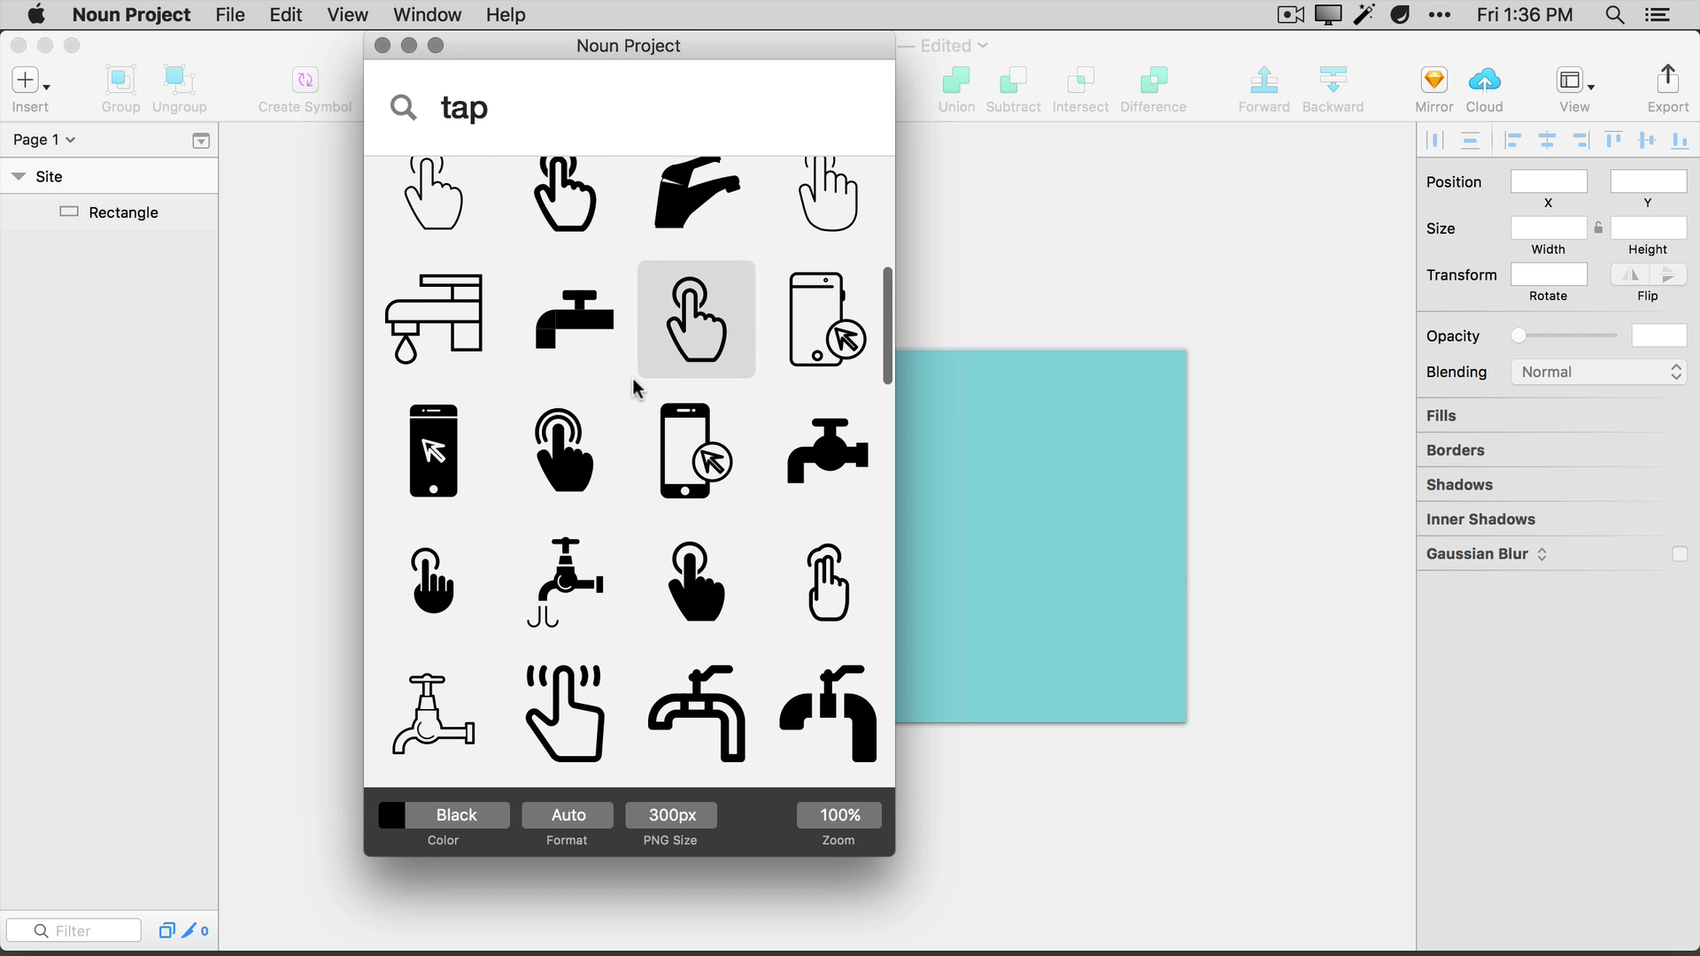
pyautogui.scroll(-6, 637, 380)
pyautogui.scroll(-6, 636, 496)
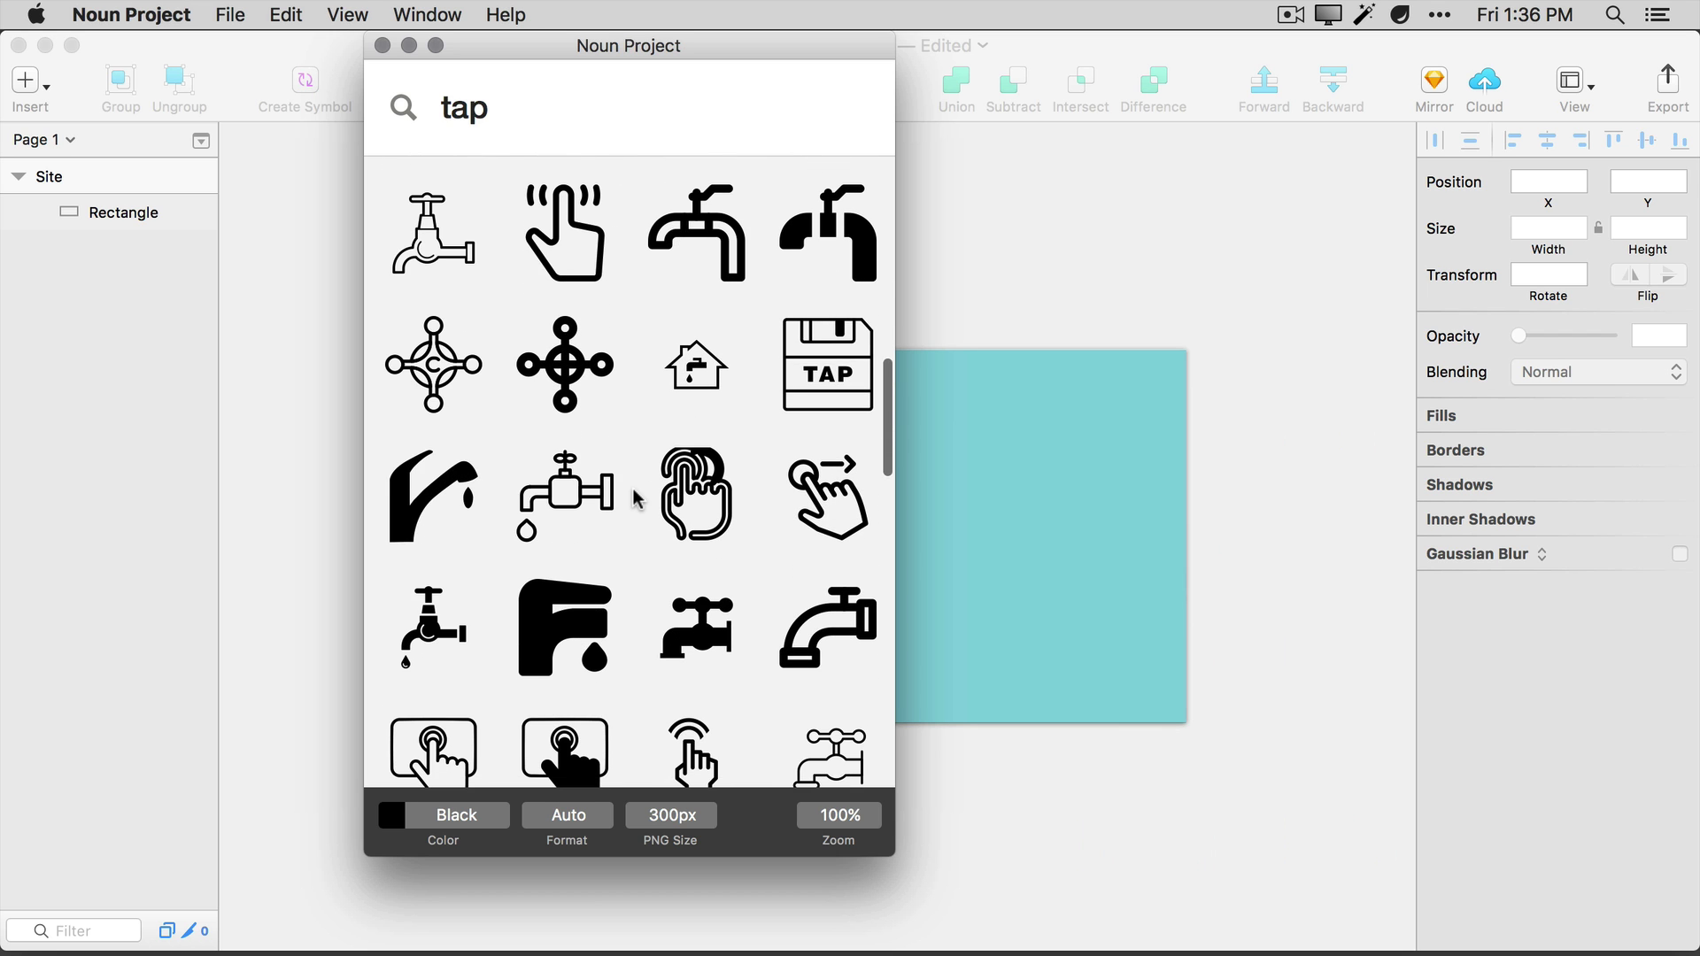
pyautogui.scroll(-12, 645, 536)
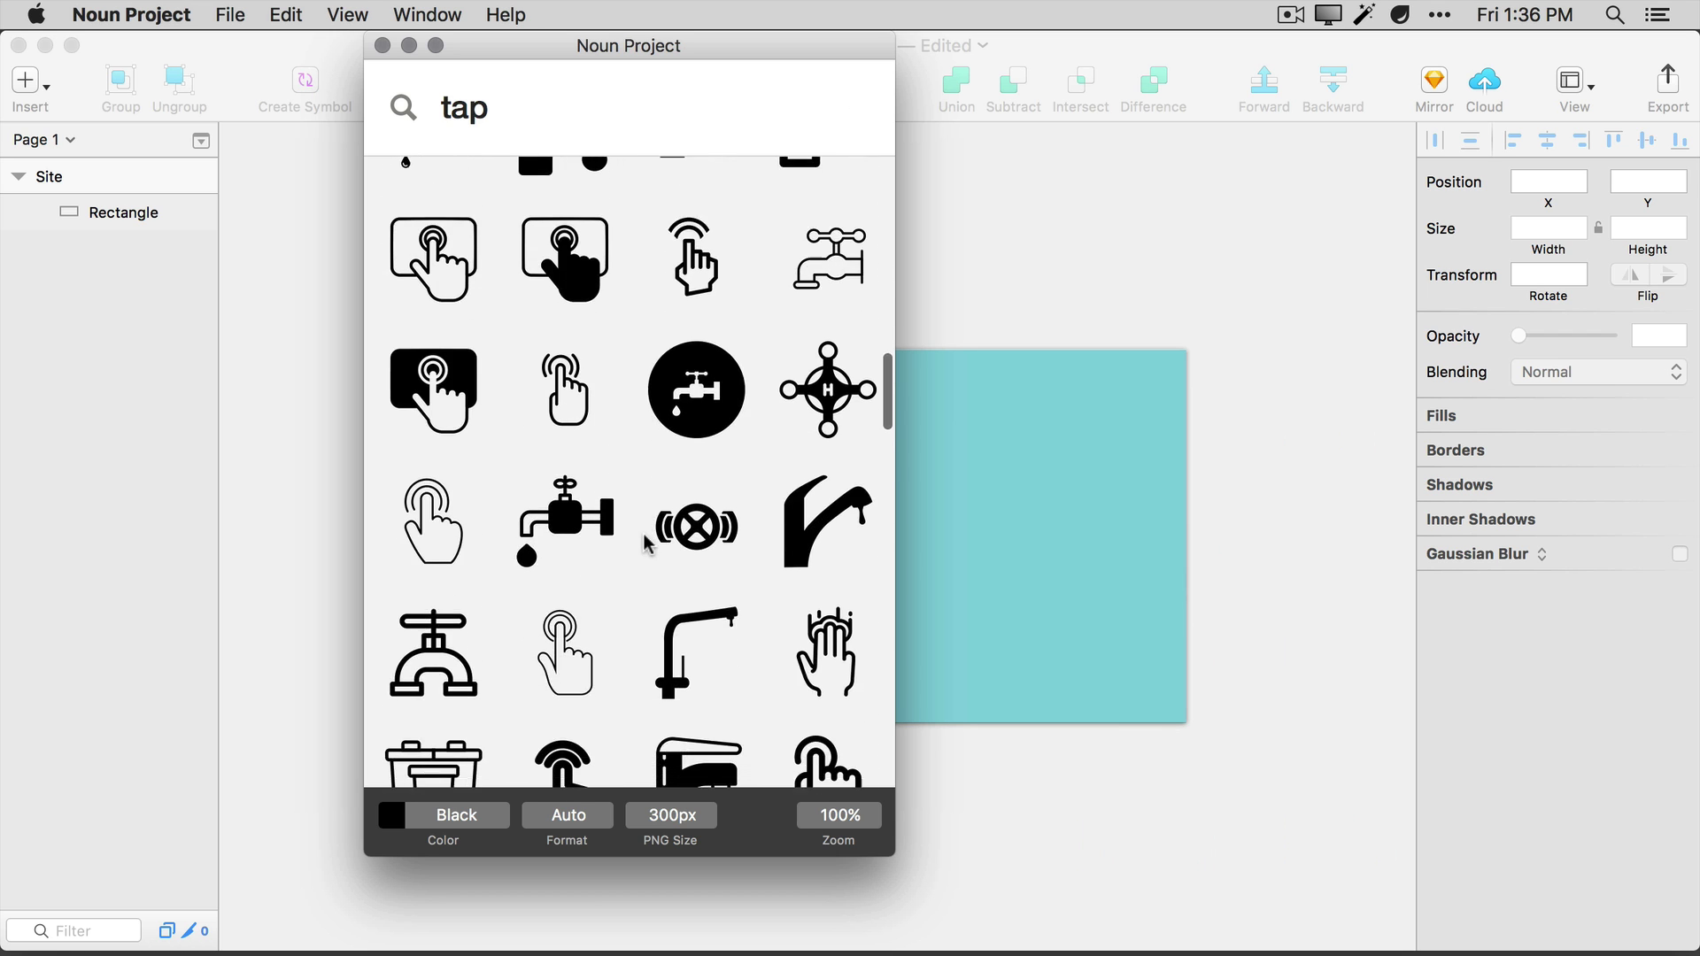
pyautogui.scroll(-20, 645, 544)
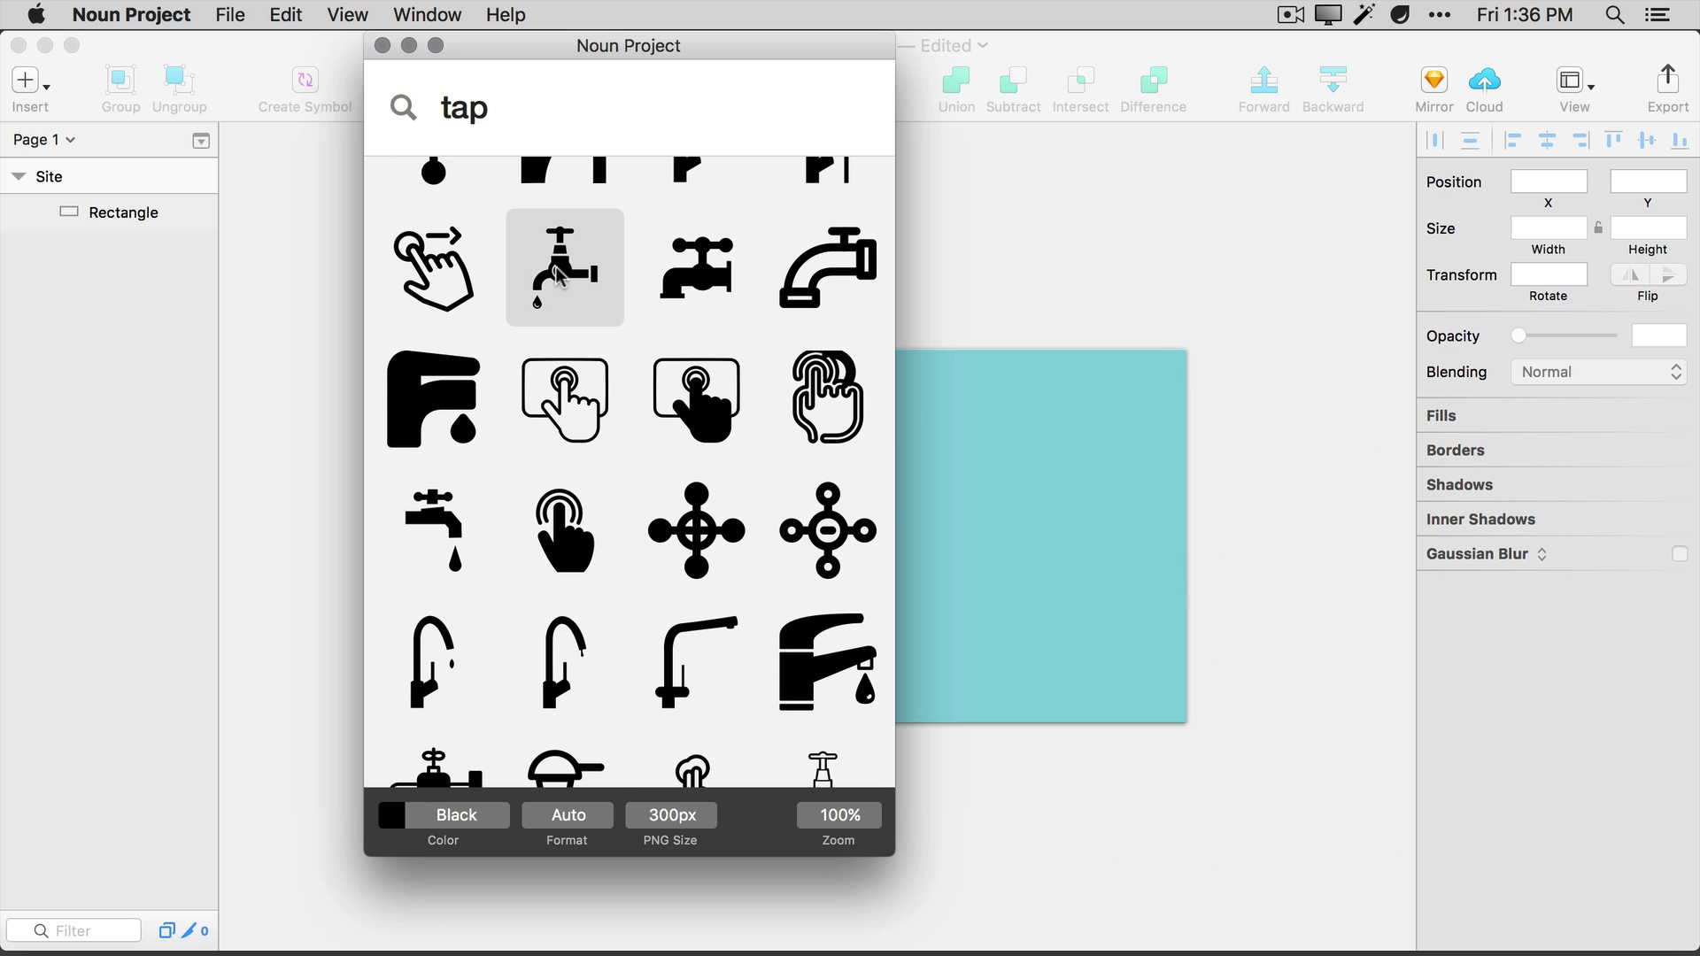
# Place the dripping faucet icon from Noun Project on Sketch's Site artboard, enlarge it and center it on the background.
pyautogui.moveTo(558, 276)
pyautogui.mouseDown()
pyautogui.moveTo(859, 434)
pyautogui.moveTo(1059, 567)
pyautogui.mouseUp()
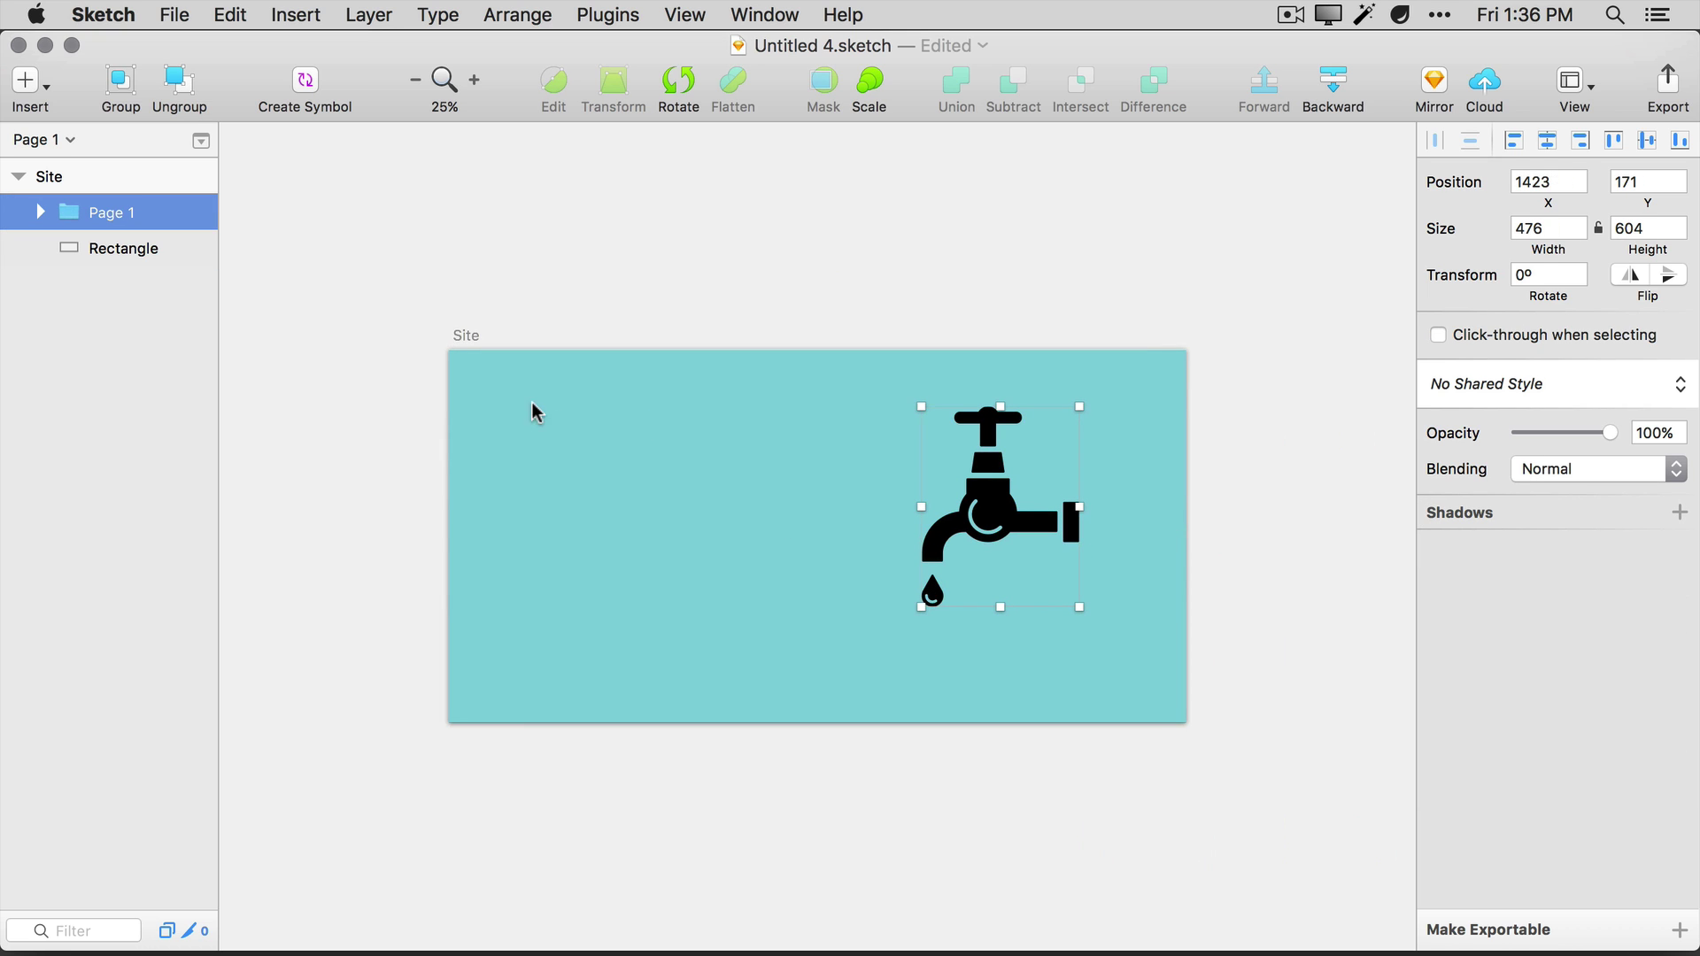
pyautogui.moveTo(1002, 499); pyautogui.dragTo(819, 529)
pyautogui.moveTo(897, 638); pyautogui.dragTo(974, 714)
pyautogui.moveTo(837, 580); pyautogui.dragTo(807, 542)
# Change the background rectangle's fill to a radial gradient with a white center and a medium blue outer color.
pyautogui.click(1142, 569)
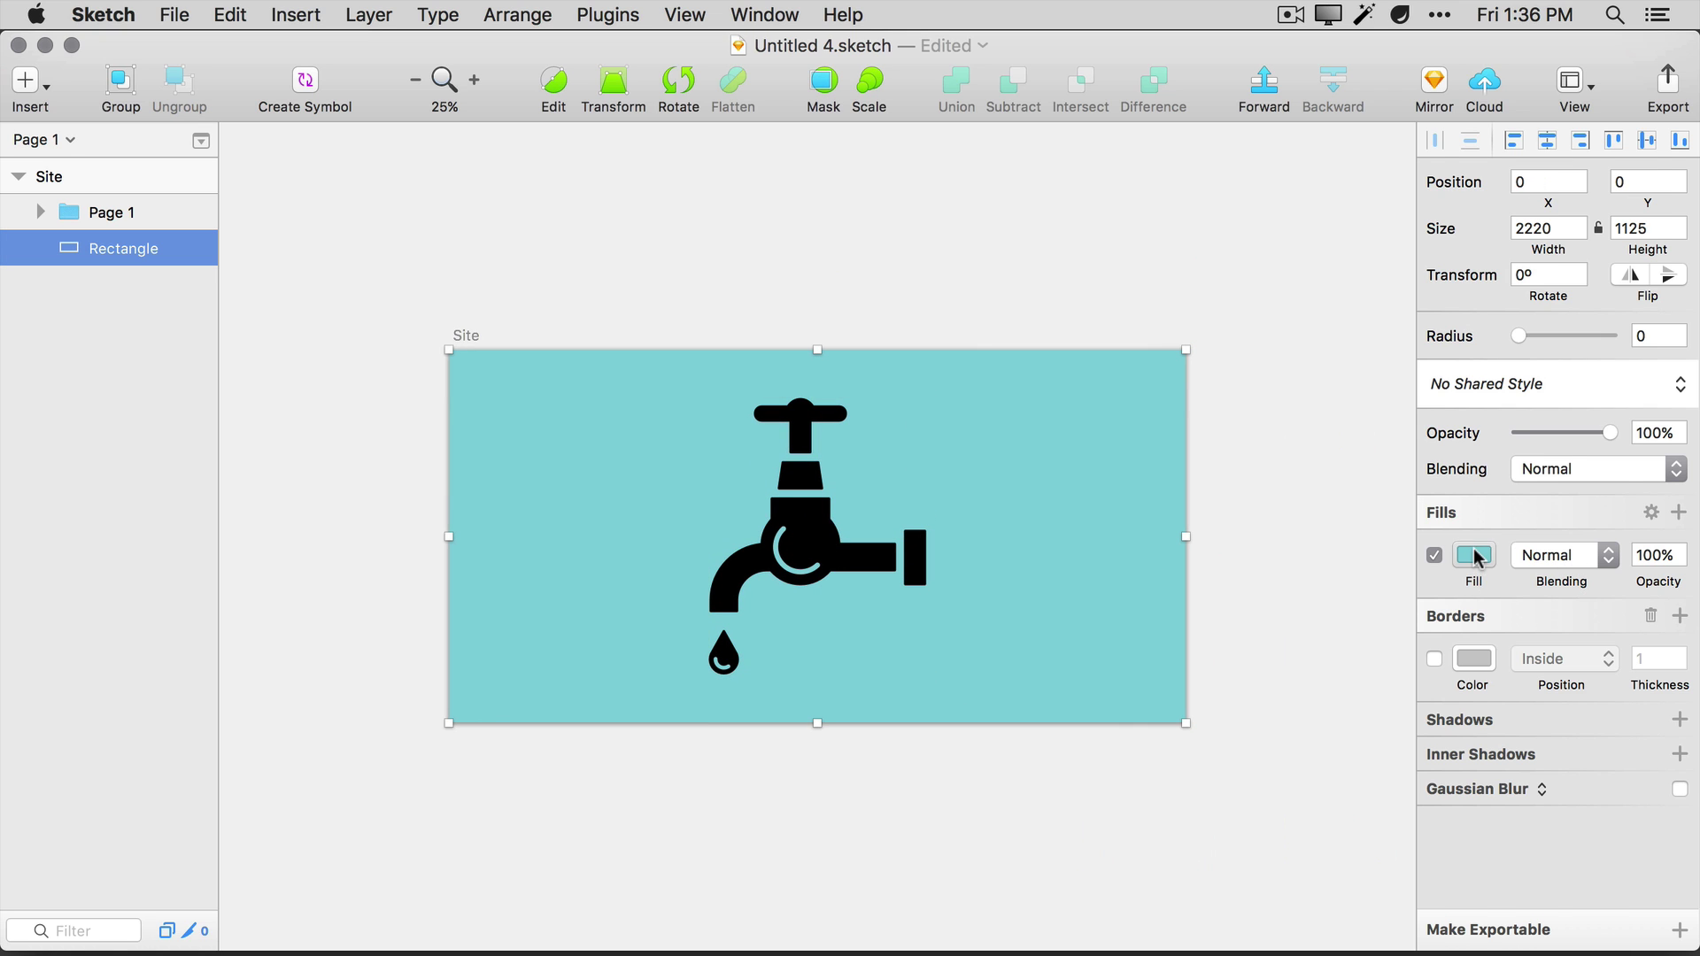
pyautogui.click(1475, 555)
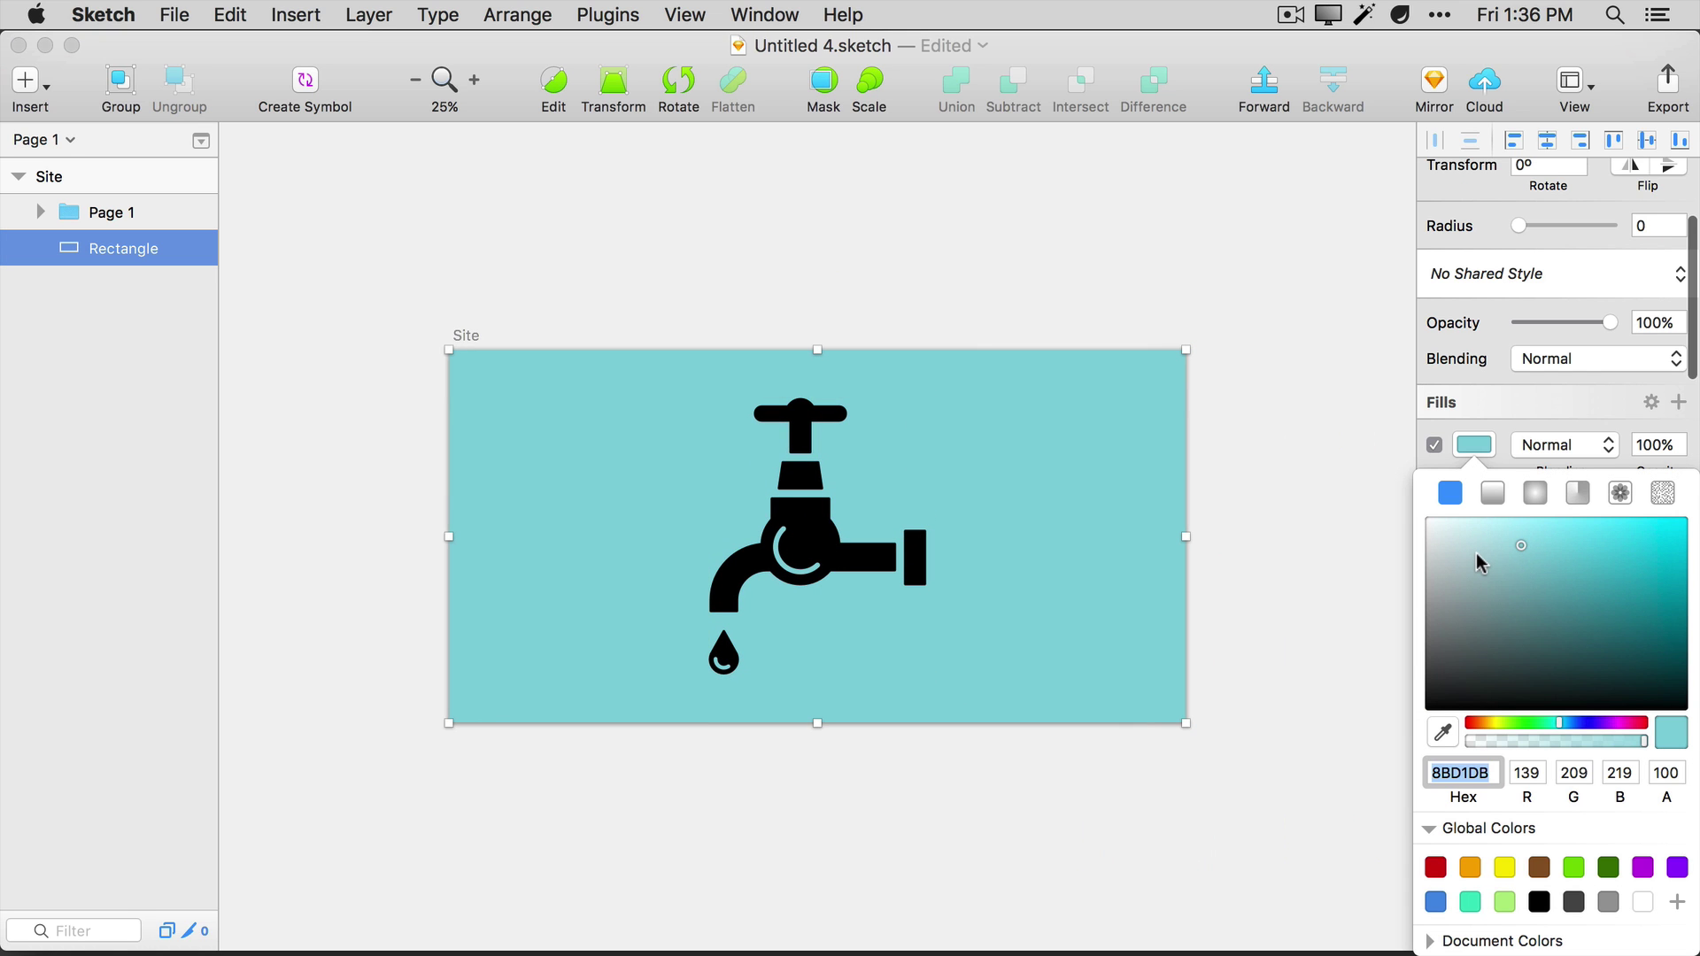
pyautogui.click(1536, 498)
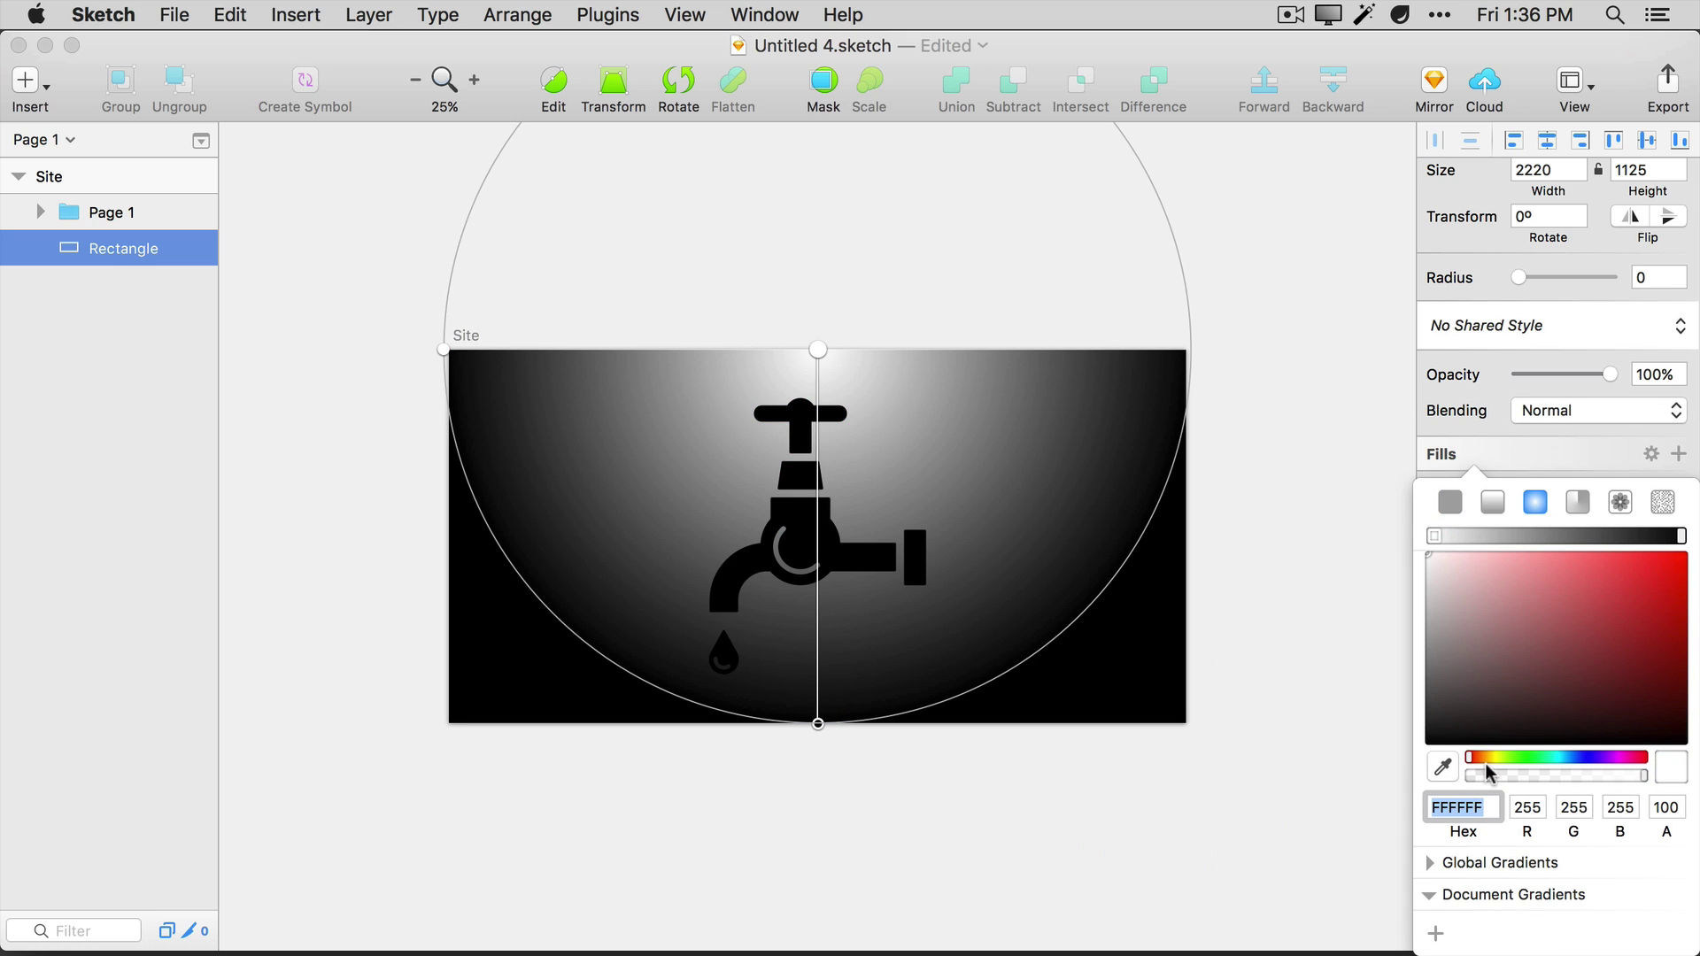
pyautogui.click(1679, 537)
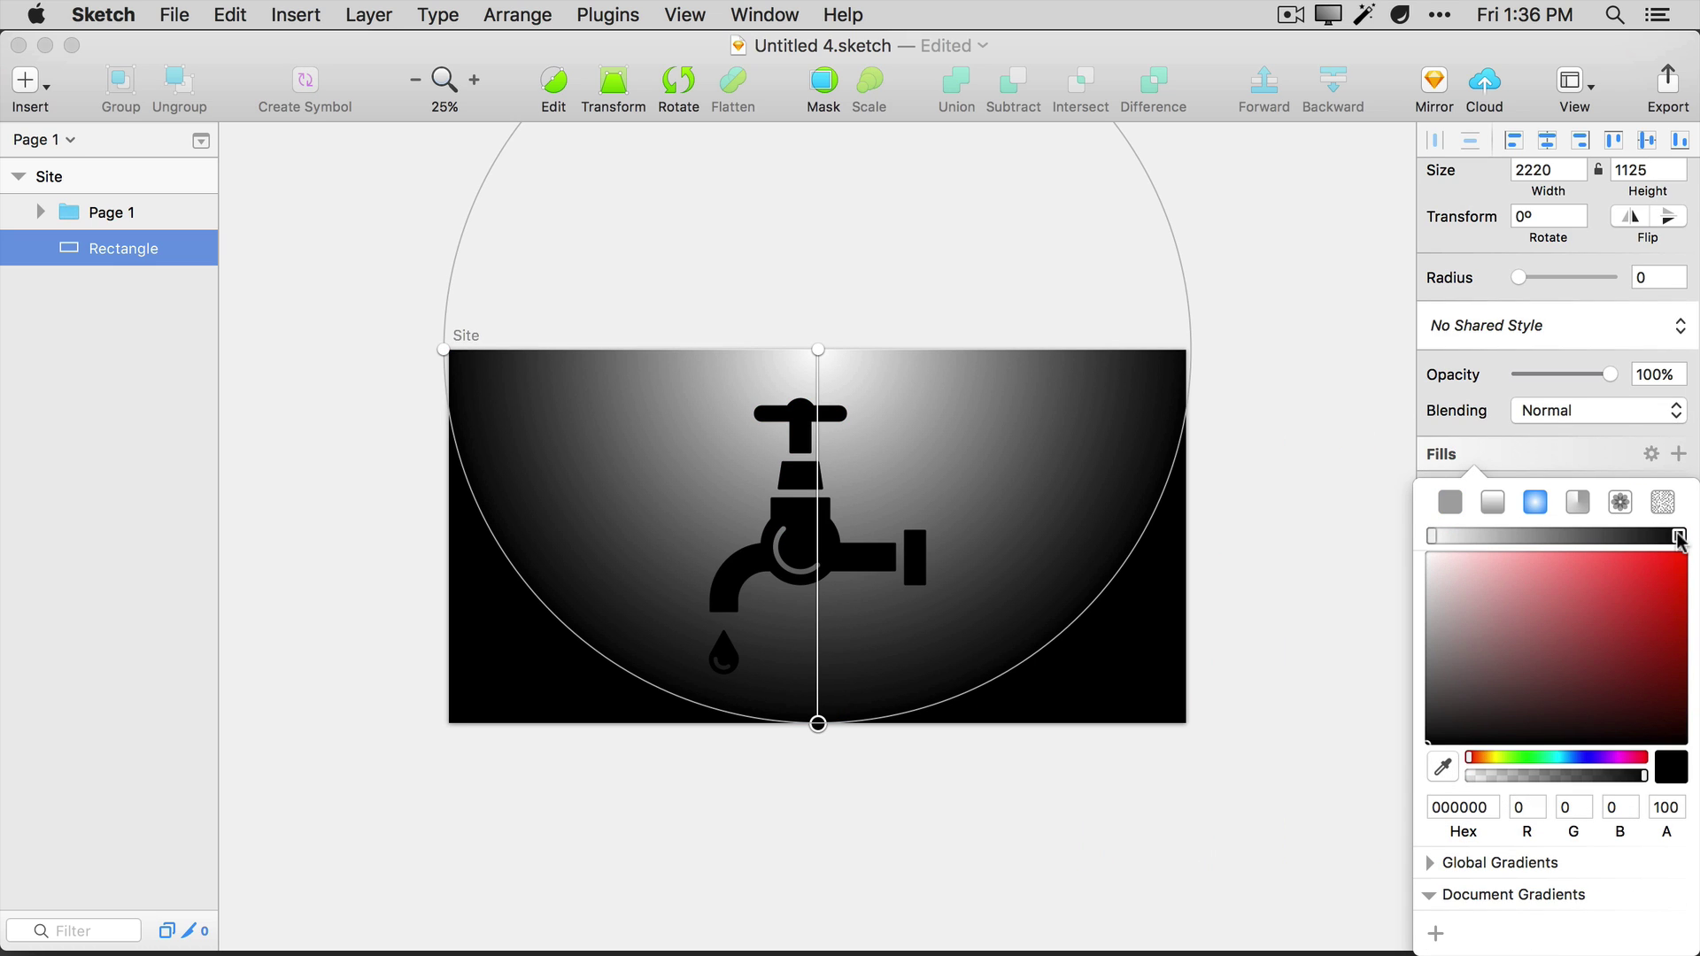
pyautogui.click(1566, 757)
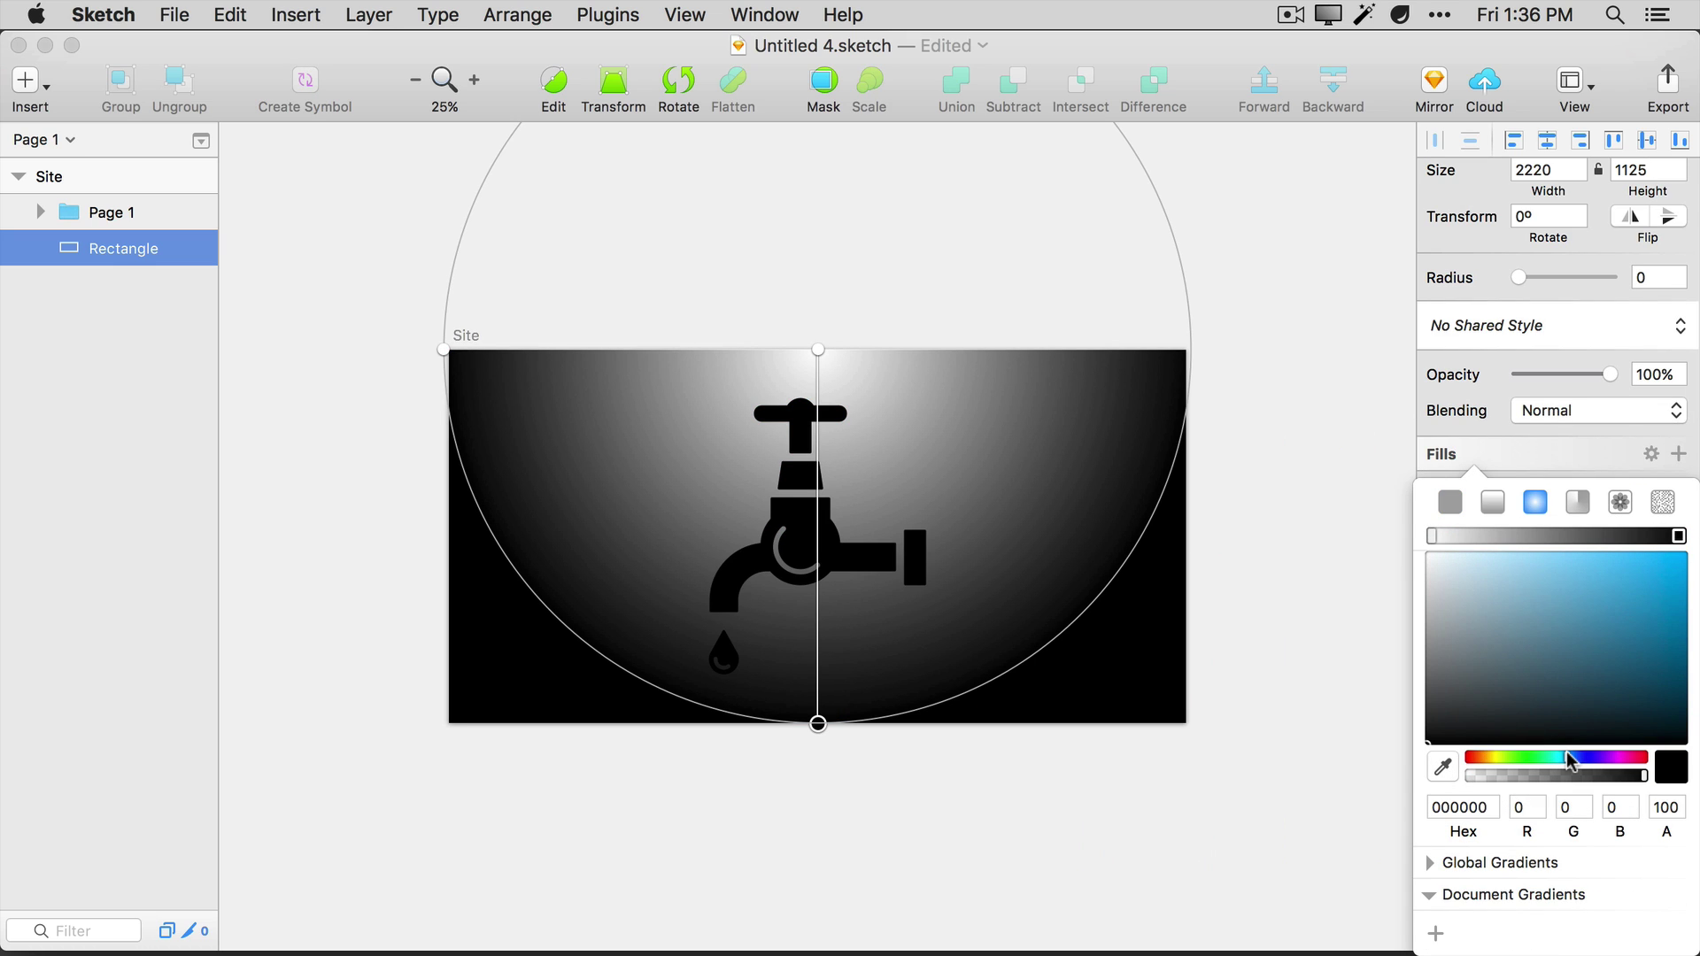
pyautogui.click(1571, 577)
# Move the radial gradient's center to the middle of the rectangle and slightly reduce its radius.
pyautogui.click(818, 351)
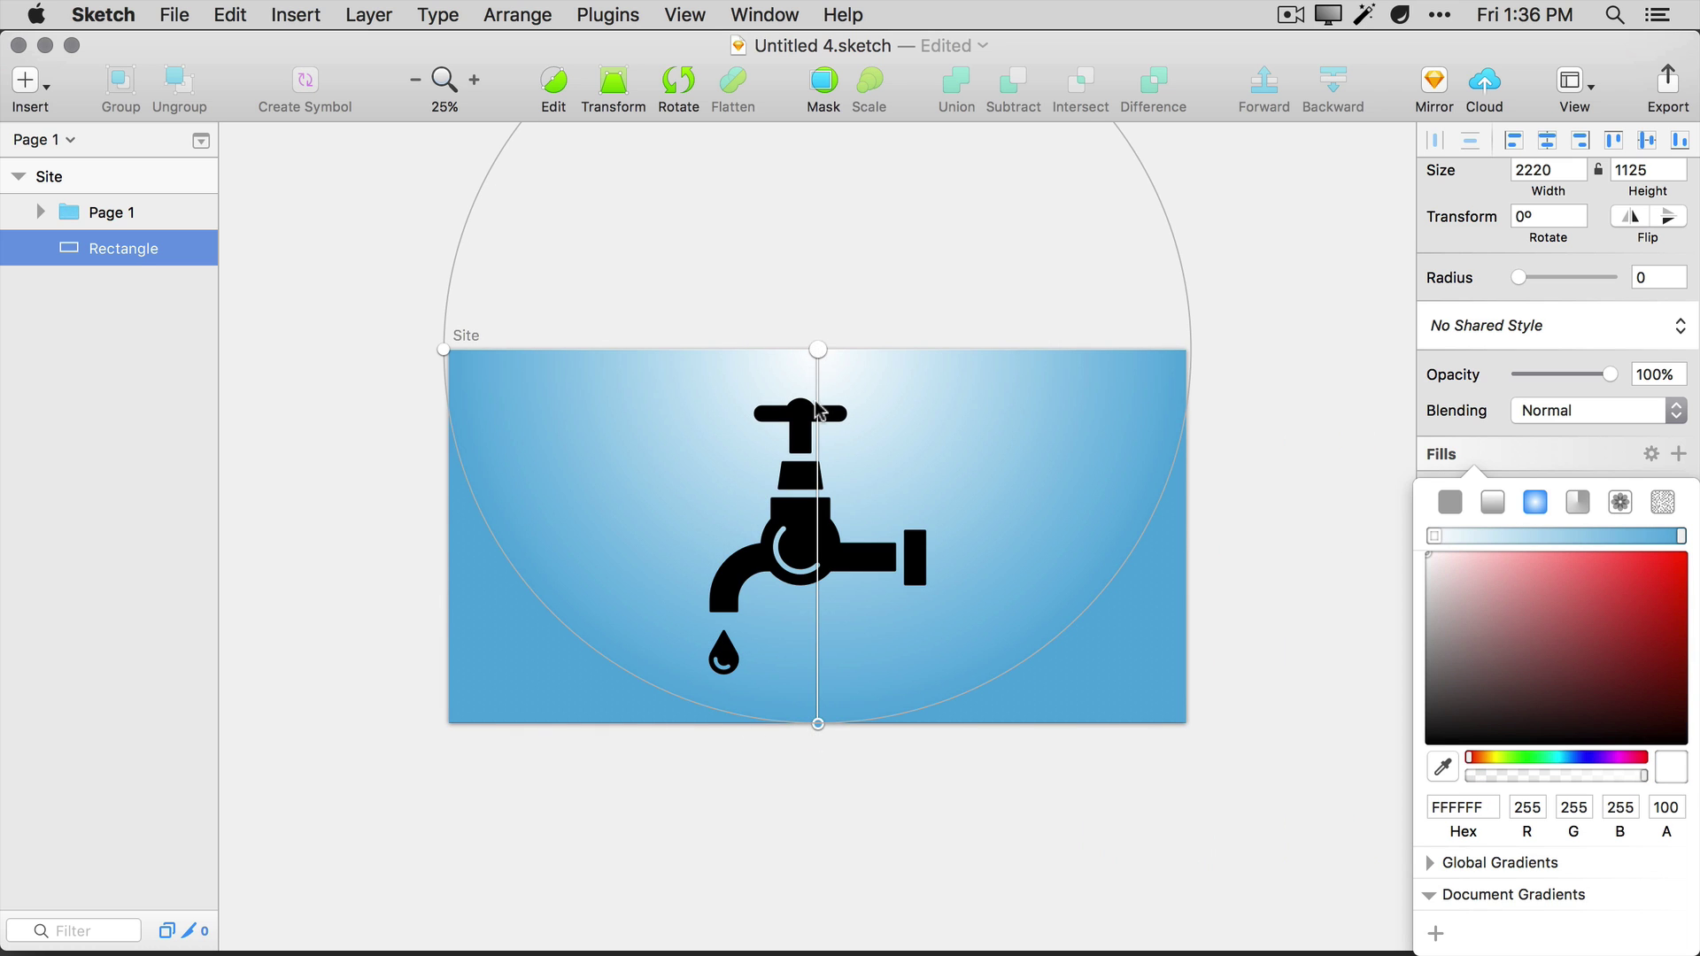
pyautogui.moveTo(818, 410); pyautogui.dragTo(819, 596)
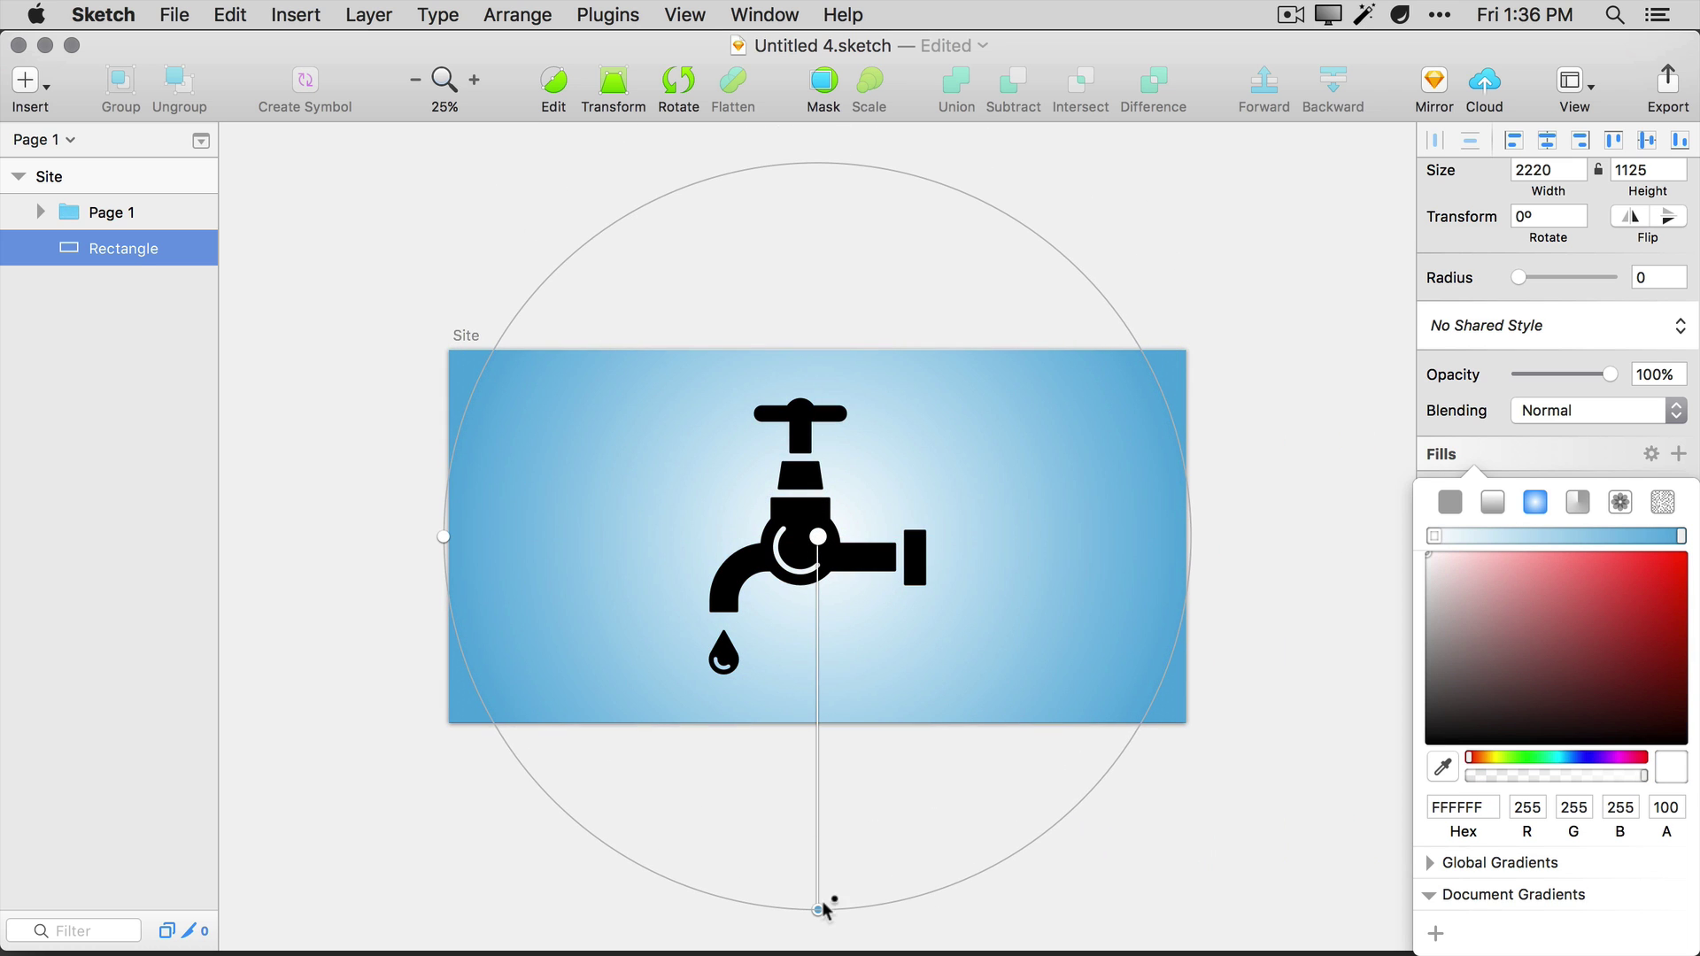
pyautogui.moveTo(820, 909); pyautogui.dragTo(794, 853)
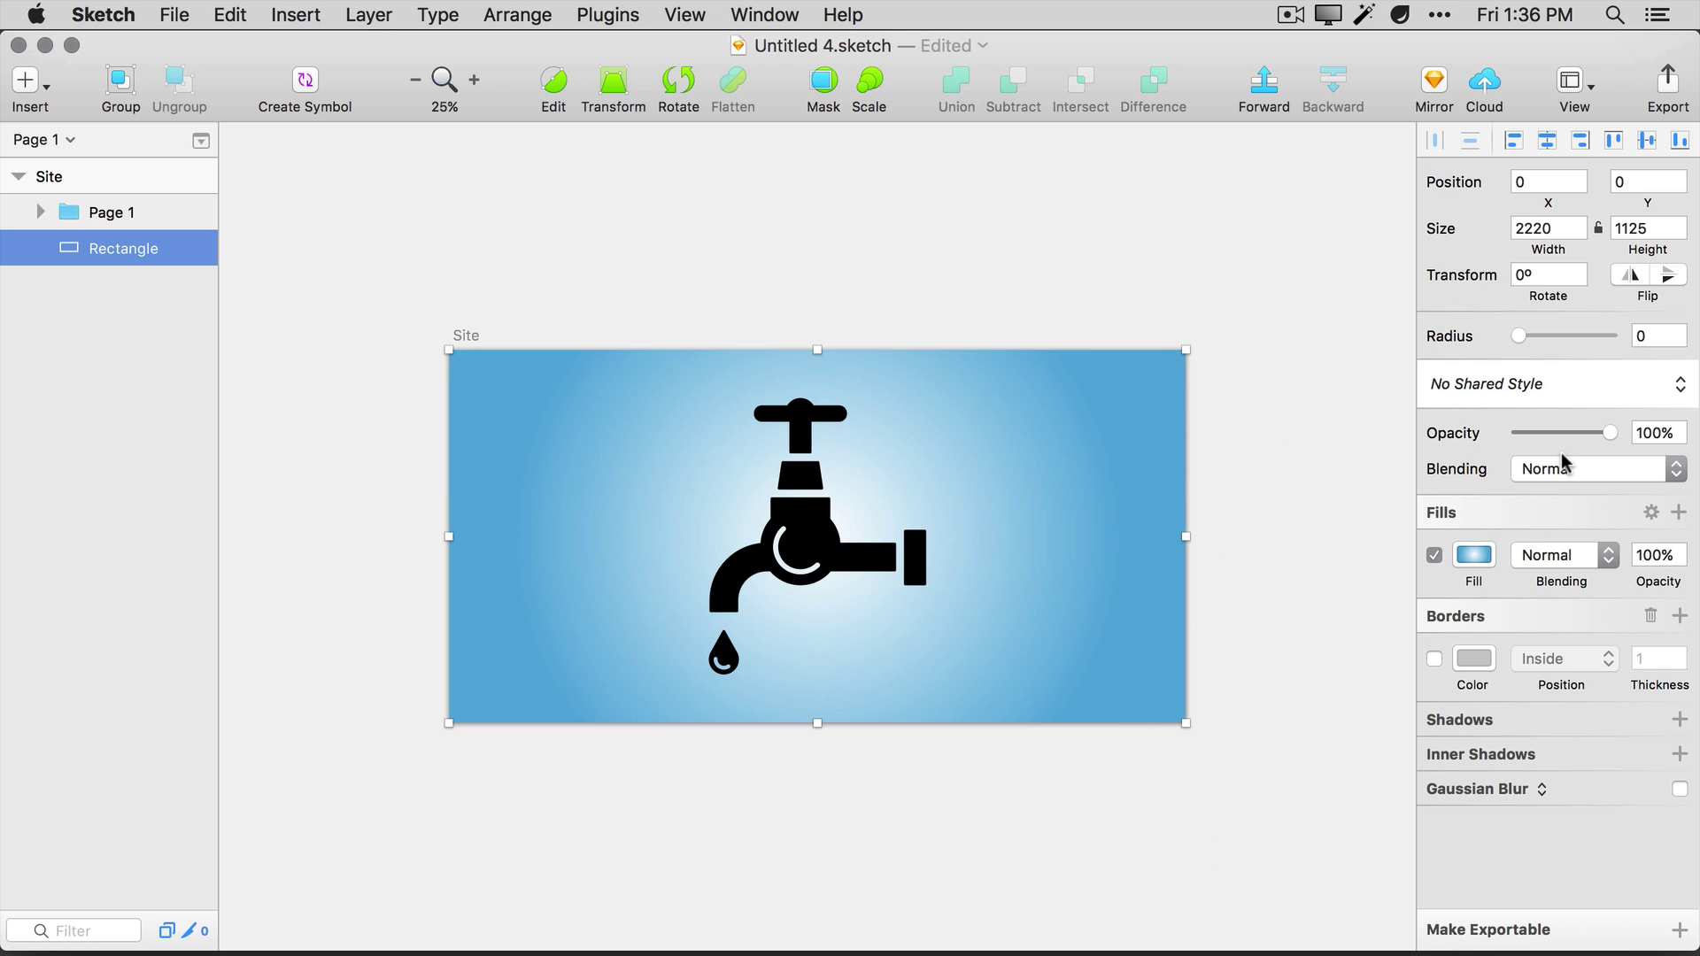
pyautogui.click(1563, 457)
# Make the Site artboard exportable as a 1x PNG and start its export.
pyautogui.click(467, 337)
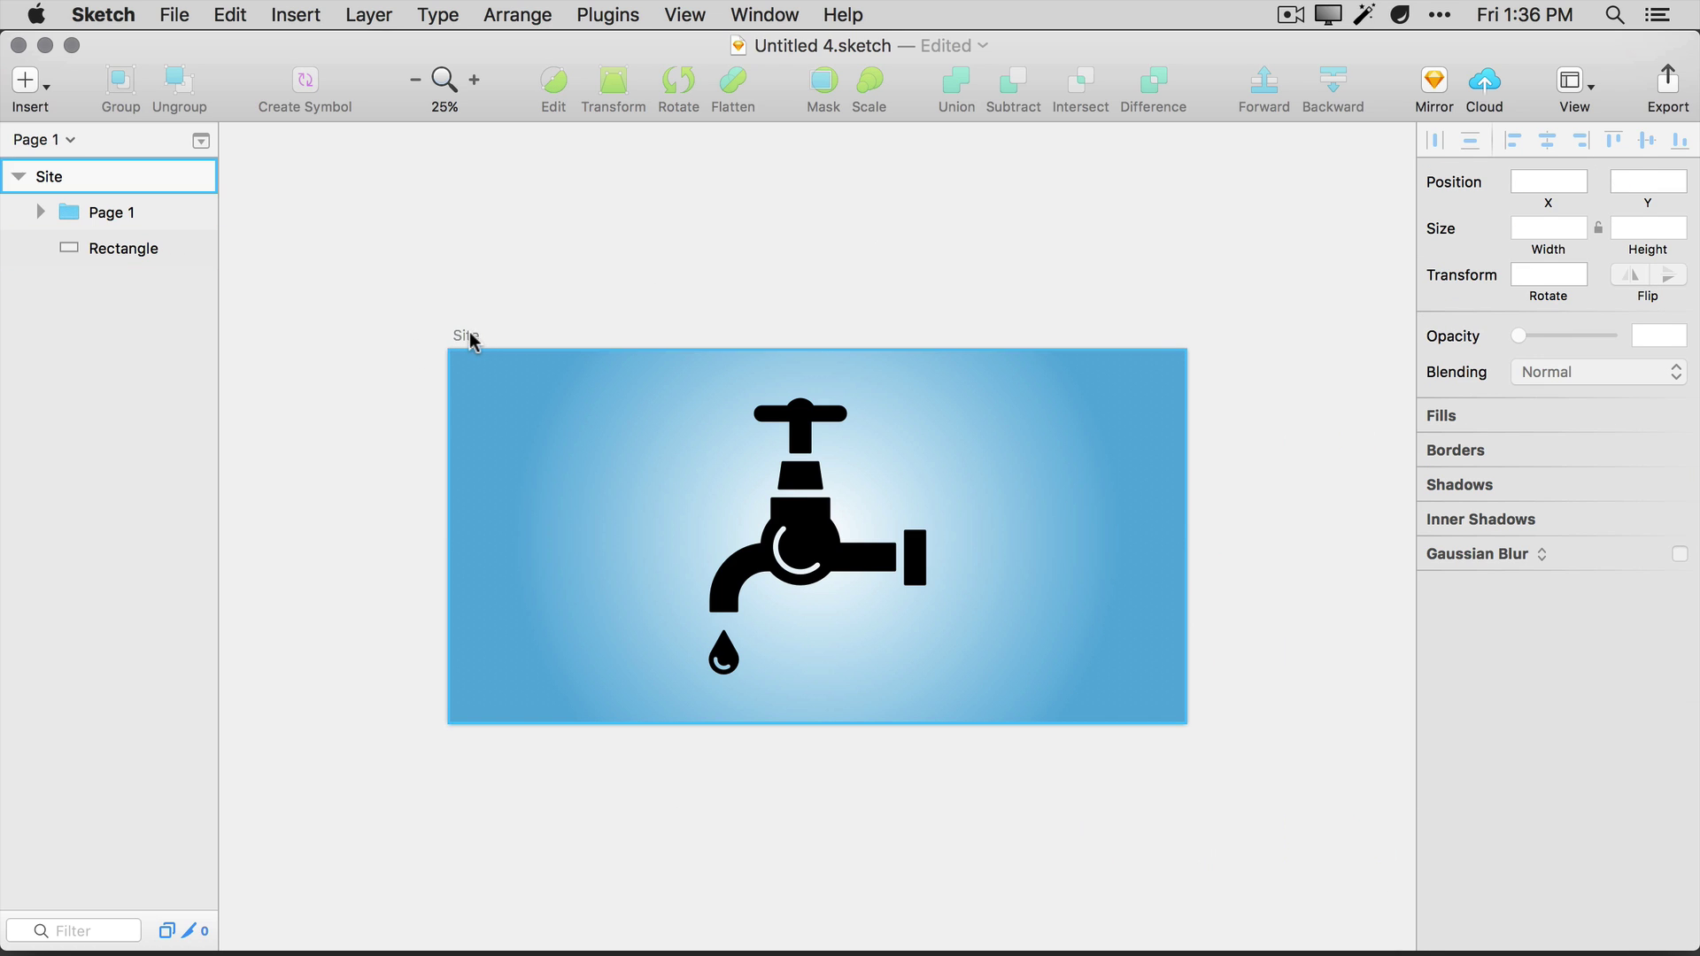
pyautogui.click(1473, 929)
pyautogui.click(1475, 929)
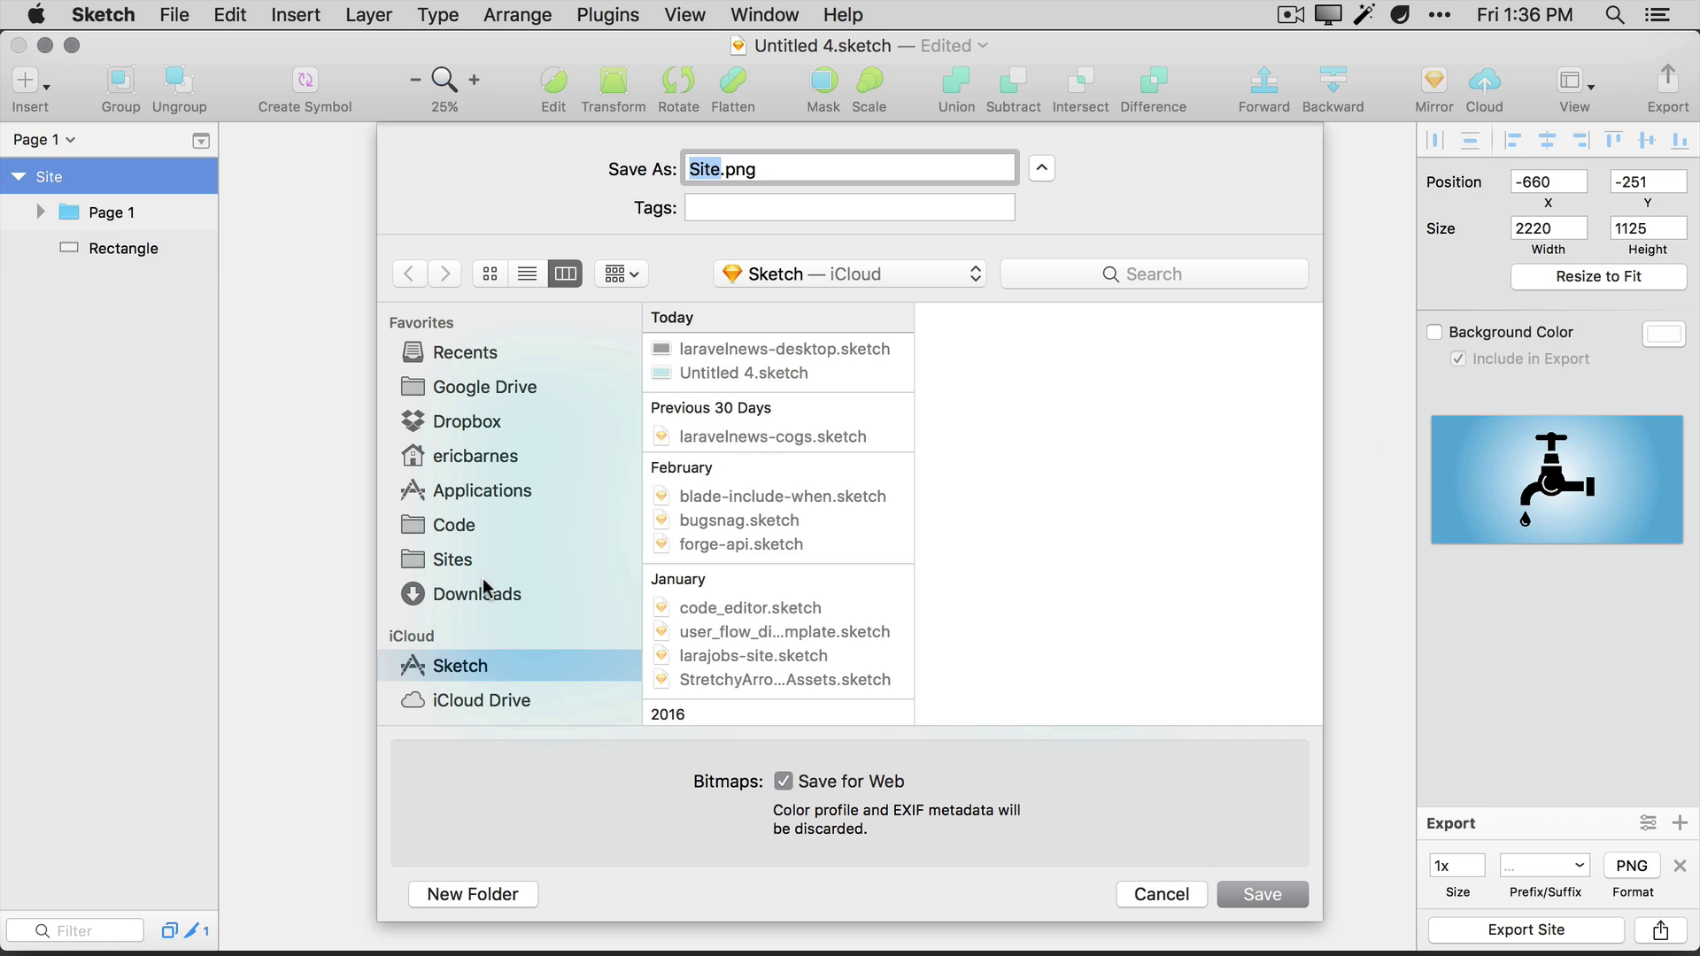
# Save the export as Site.png in the In-images folder on the Desktop.
pyautogui.scroll(-10, 472, 517)
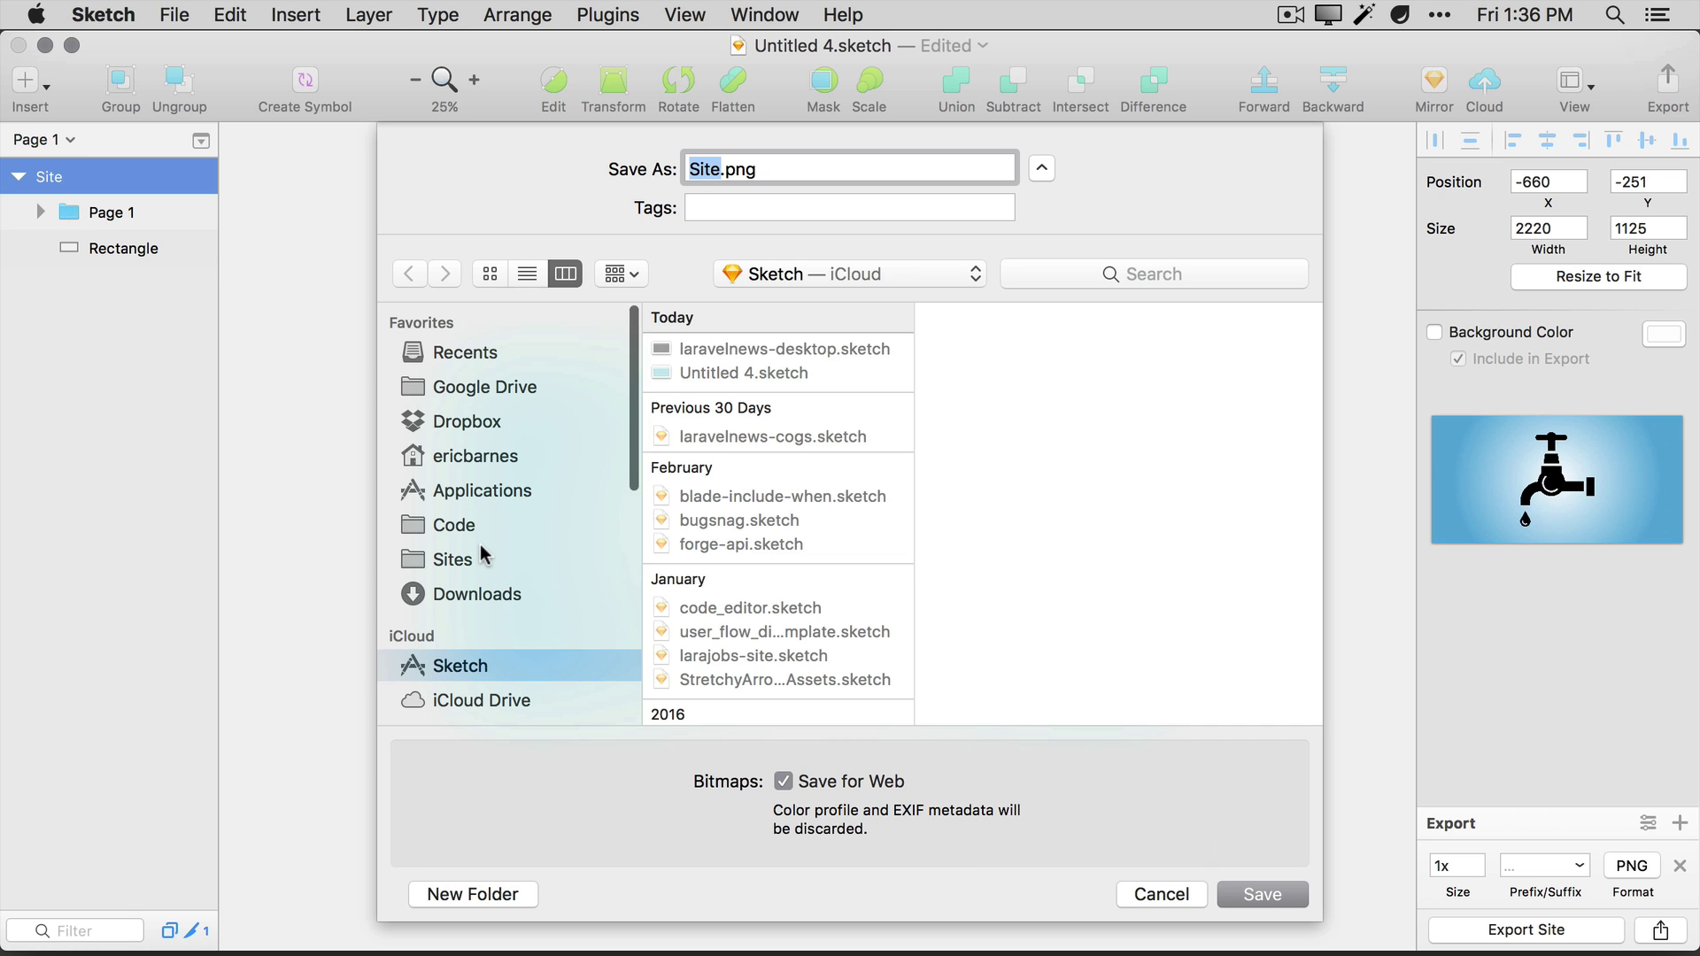
pyautogui.scroll(8, 492, 592)
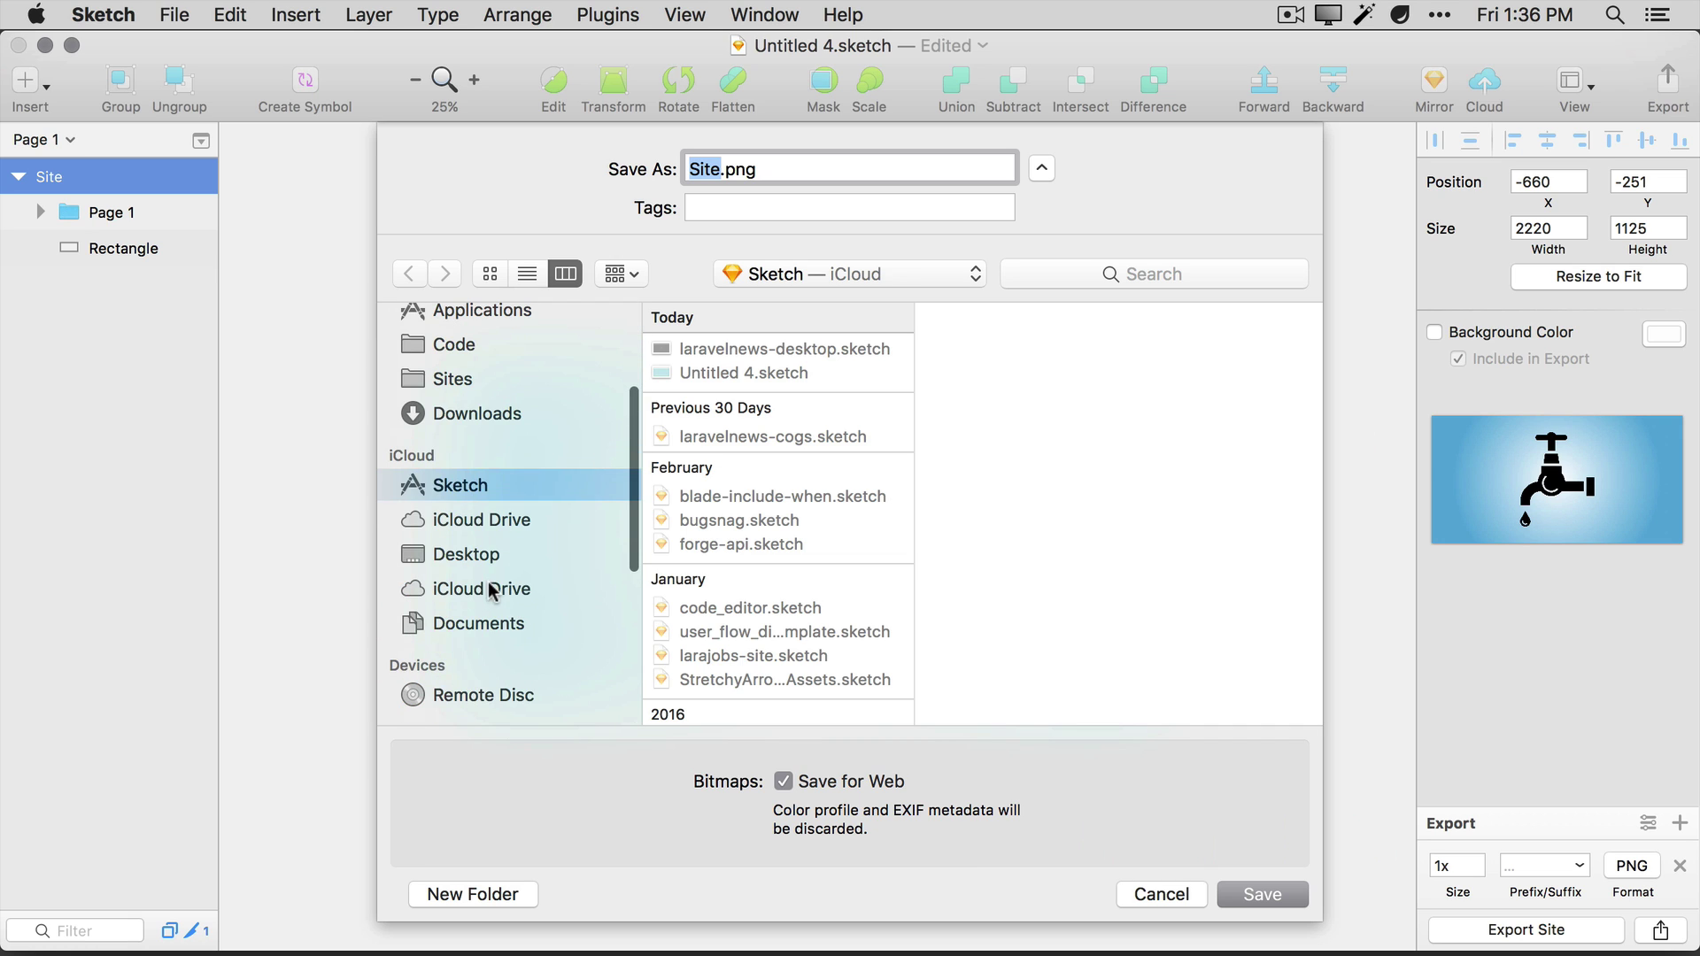
pyautogui.click(462, 558)
pyautogui.click(763, 409)
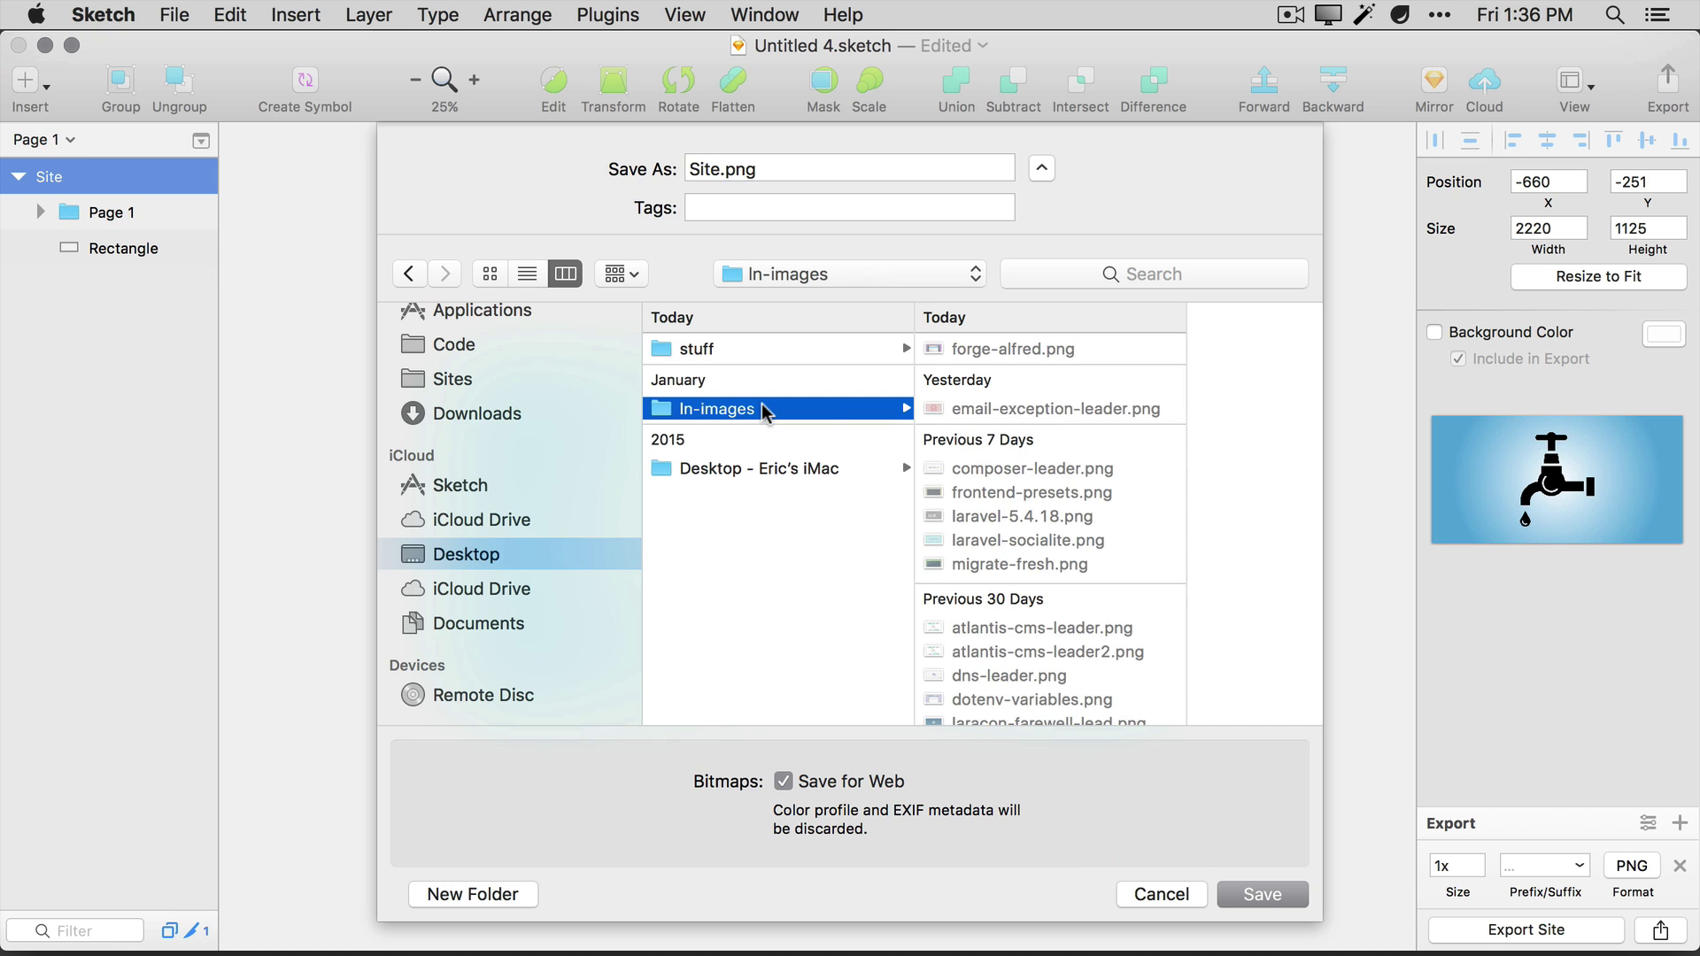
pyautogui.click(715, 168)
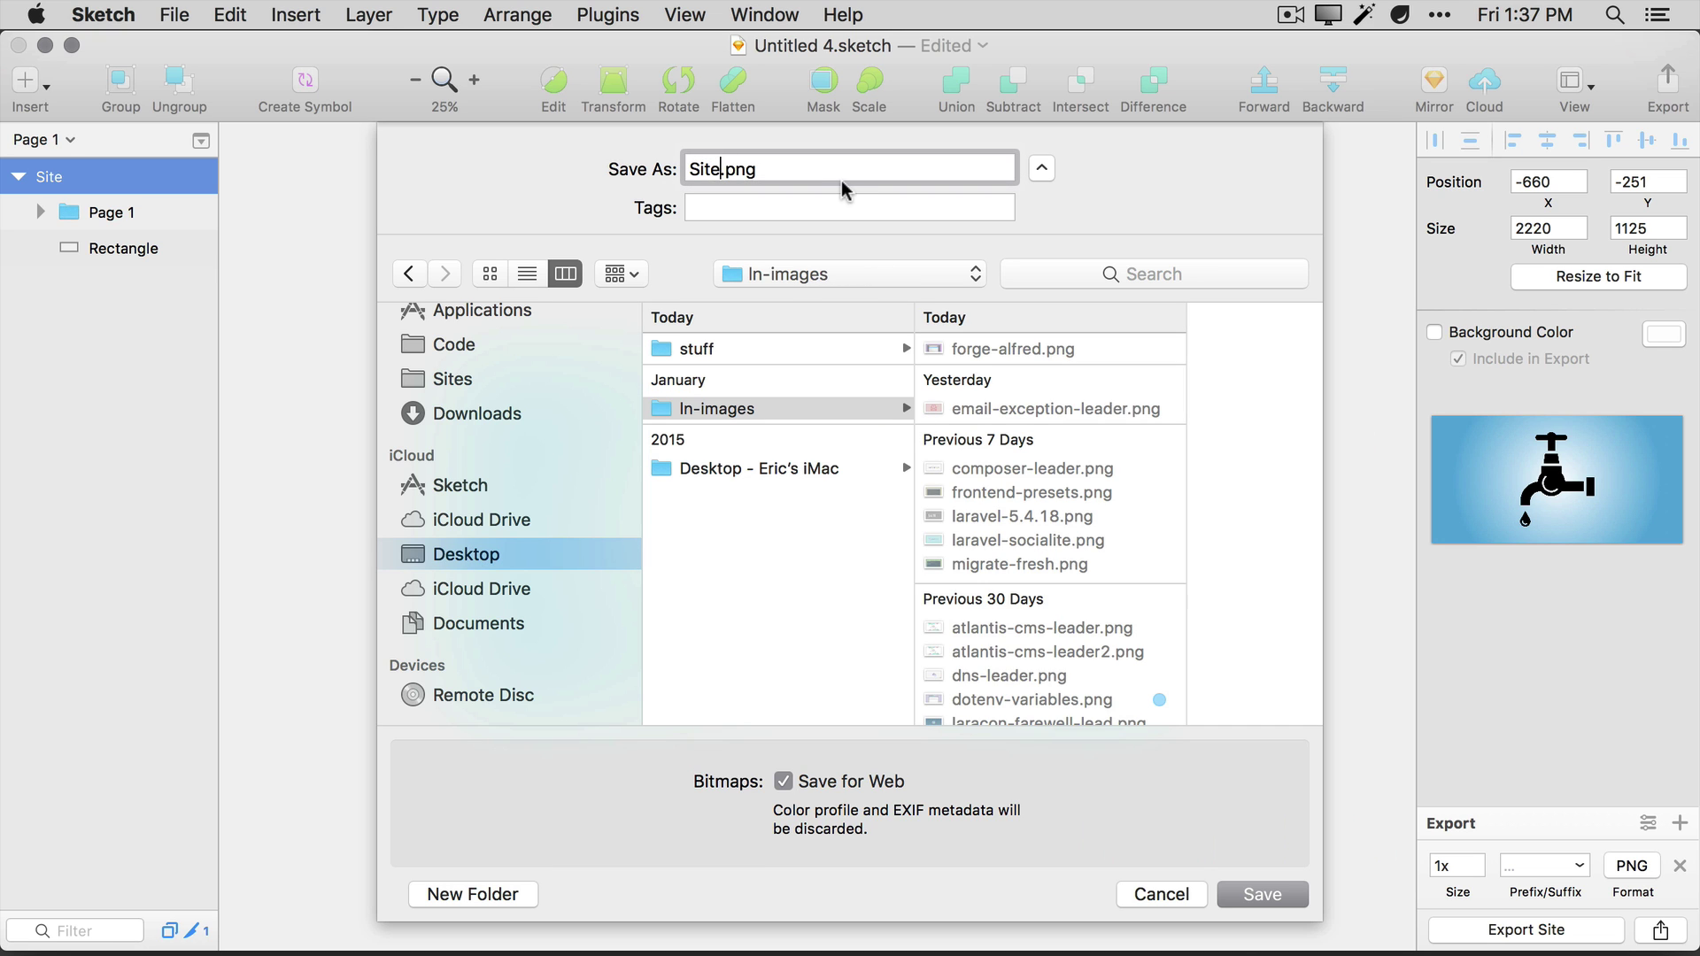
pyautogui.click(1248, 896)
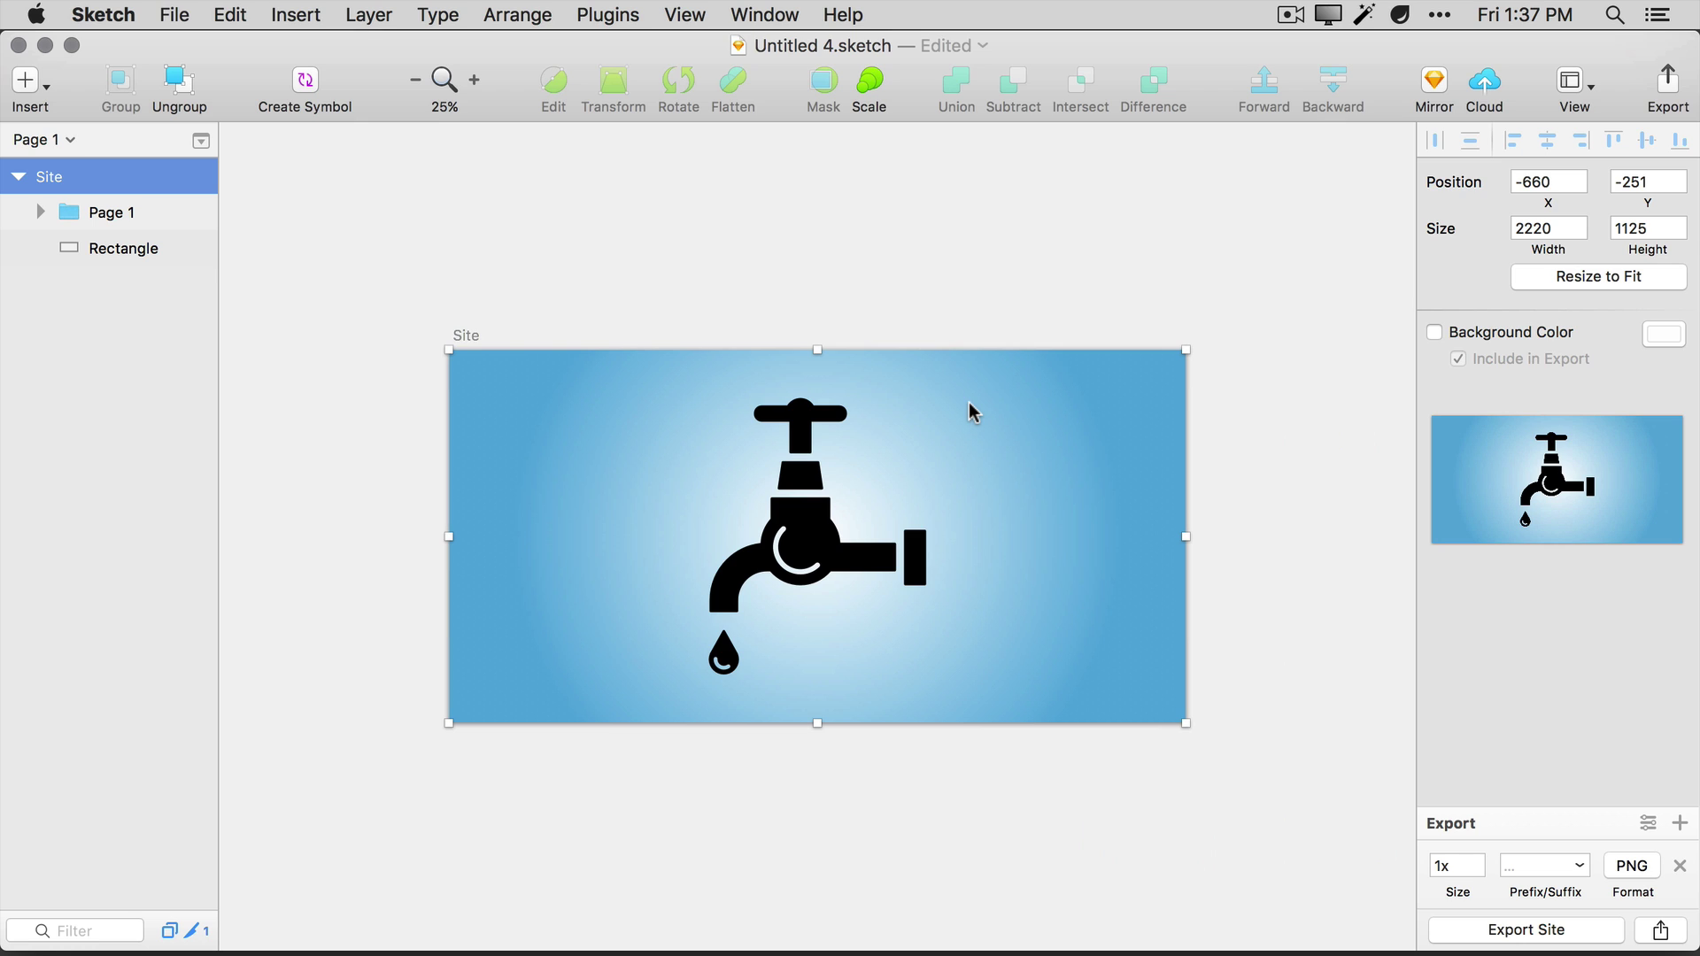
# Switch to System Preferences, open Hazel and select the Optimize Images rule of the In-images folder.
pyautogui.hotkey('alt', 'space')
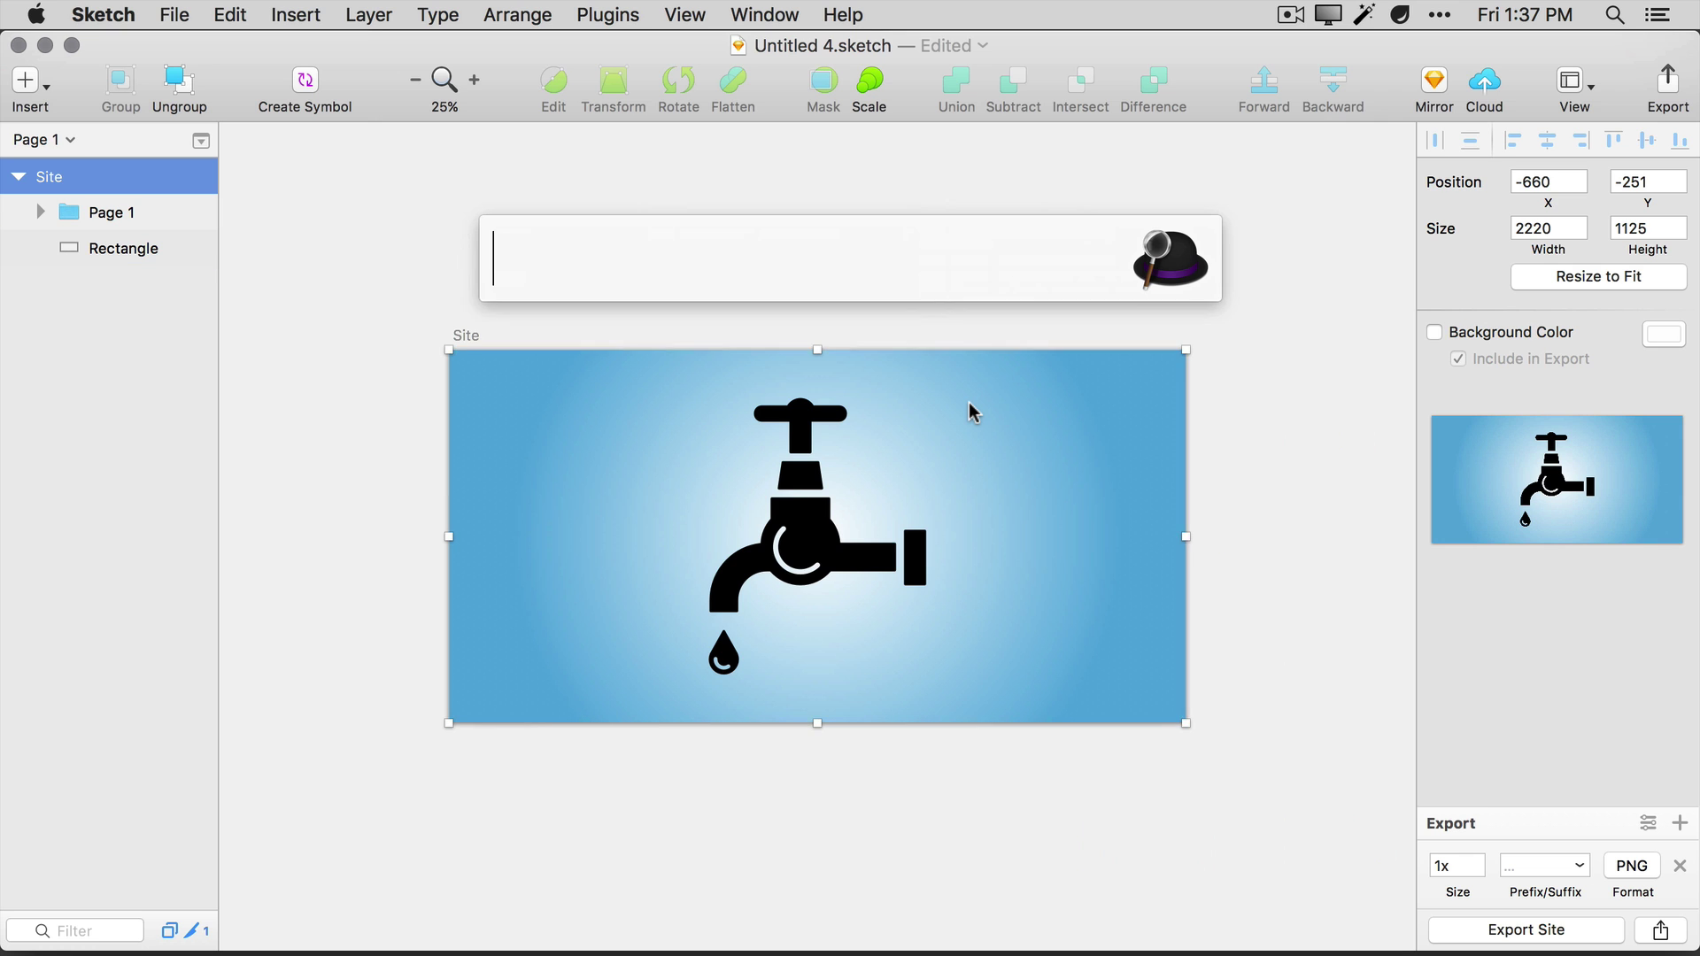
pyautogui.write('syss')
pyautogui.press('BackSpace')
pyautogui.press('Return')
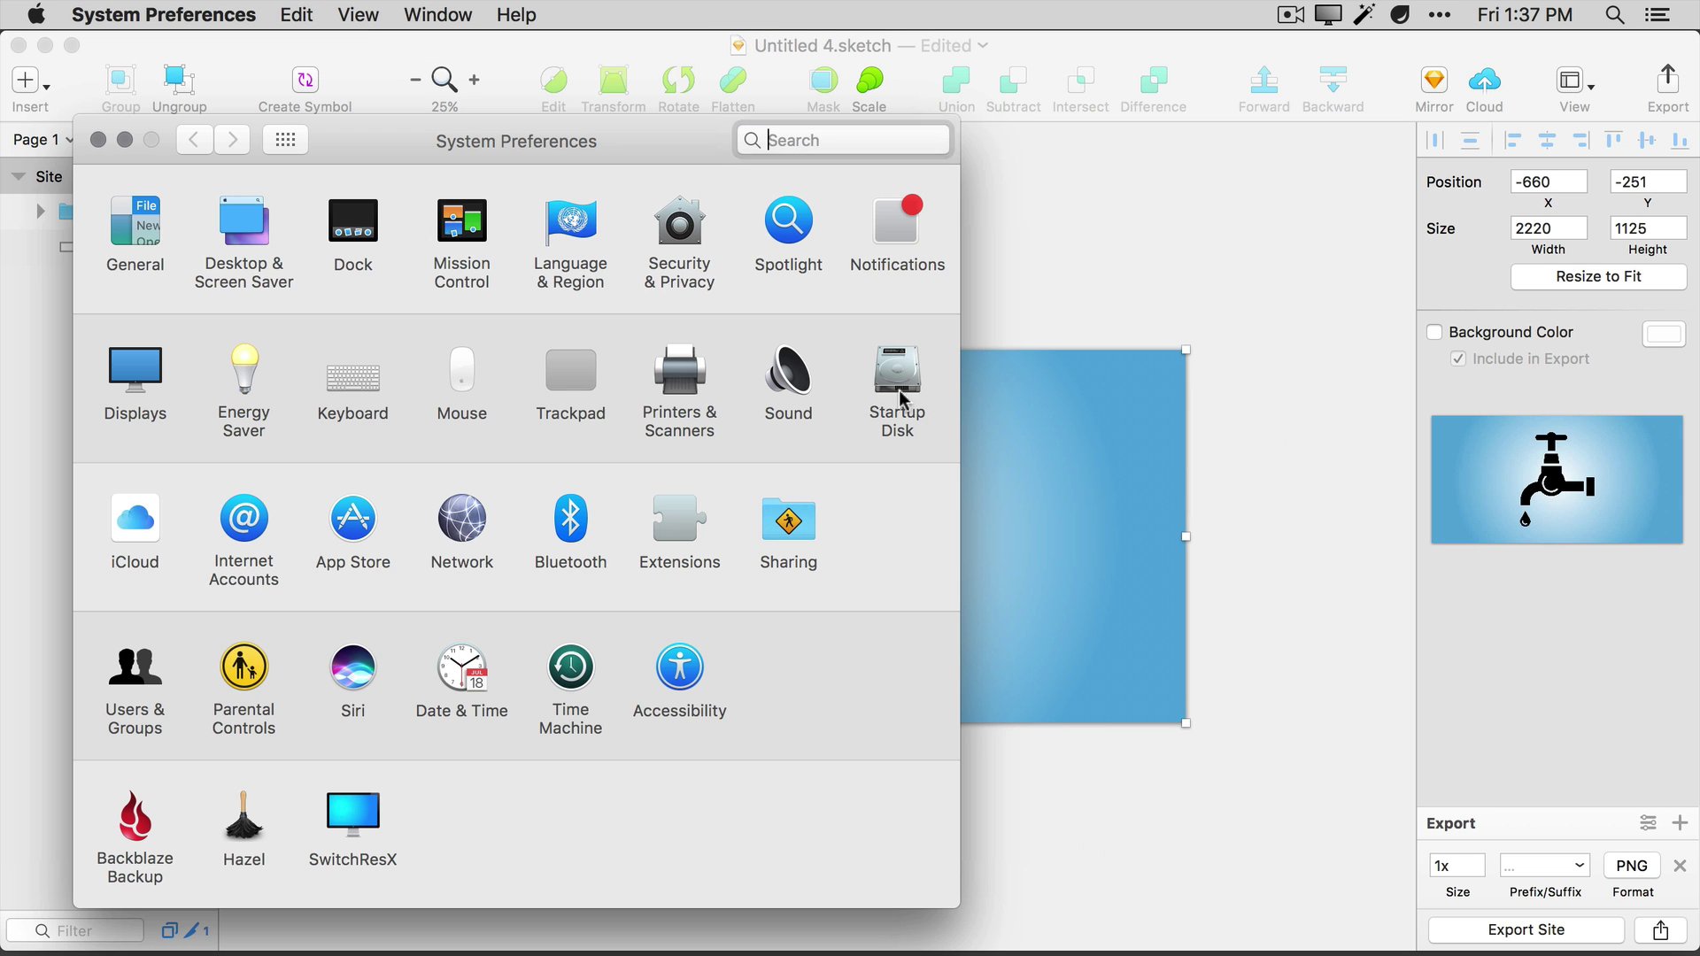
pyautogui.click(266, 837)
pyautogui.click(545, 285)
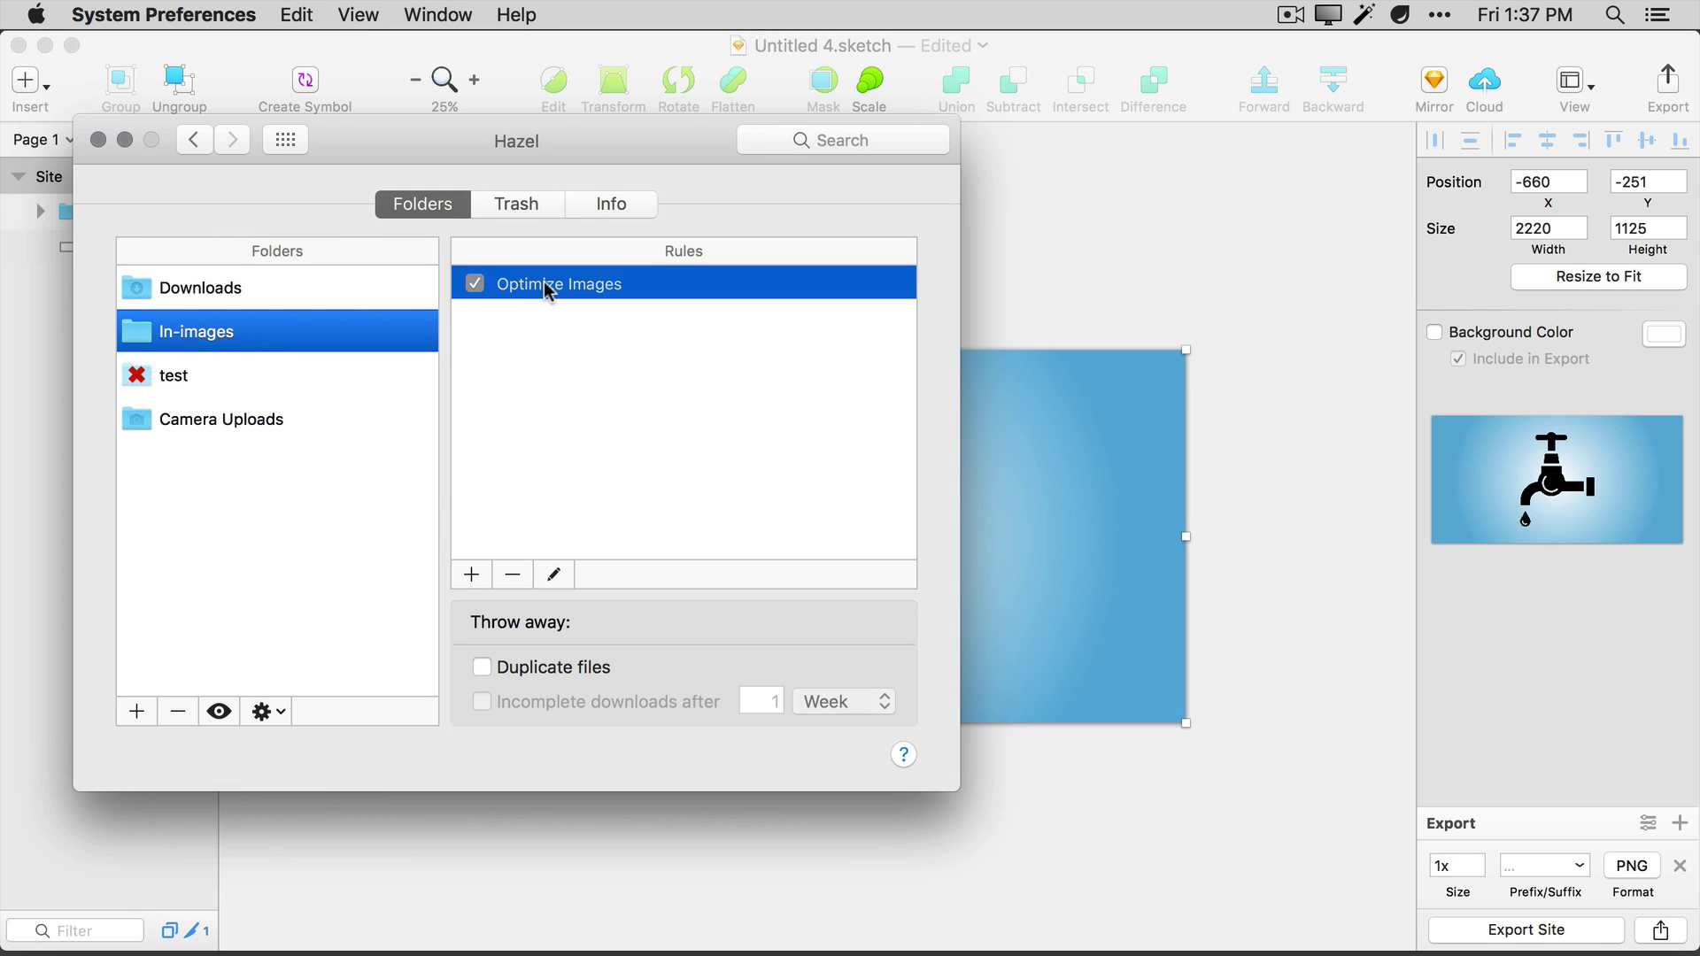
# Examine the condition and action of the In-images folder's Optimize Images rule, leave it without changes and quit System Preferences.
pyautogui.click(177, 344)
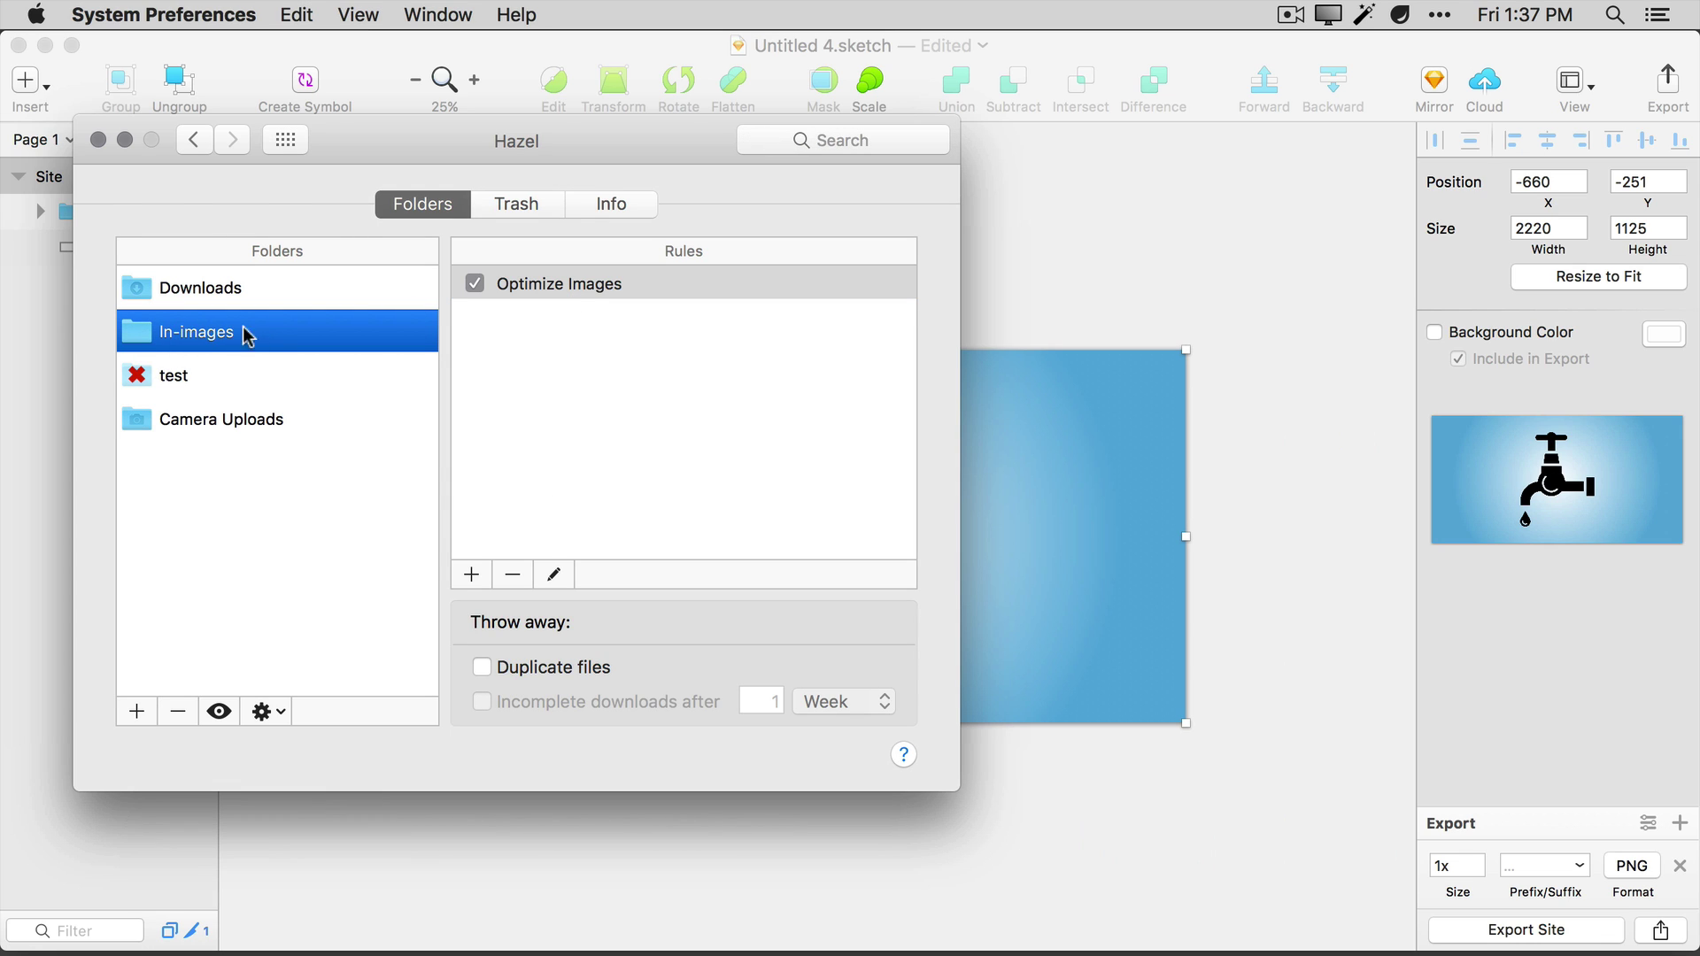
pyautogui.click(575, 291)
pyautogui.rightClick(598, 294)
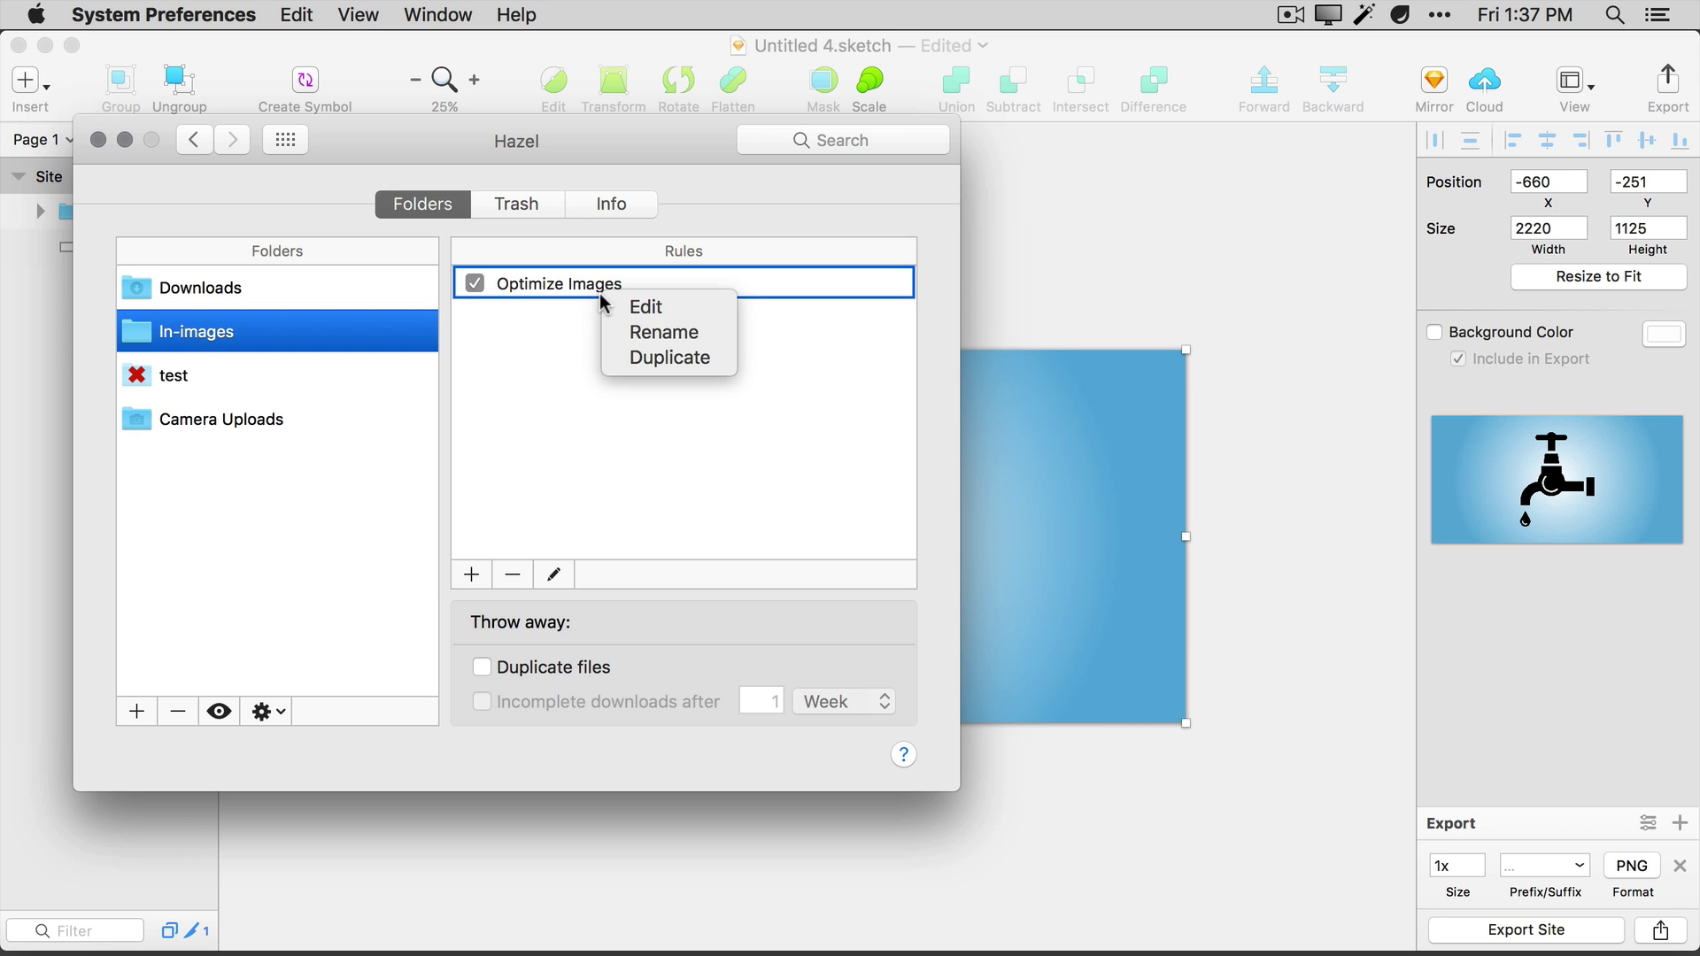
pyautogui.click(619, 301)
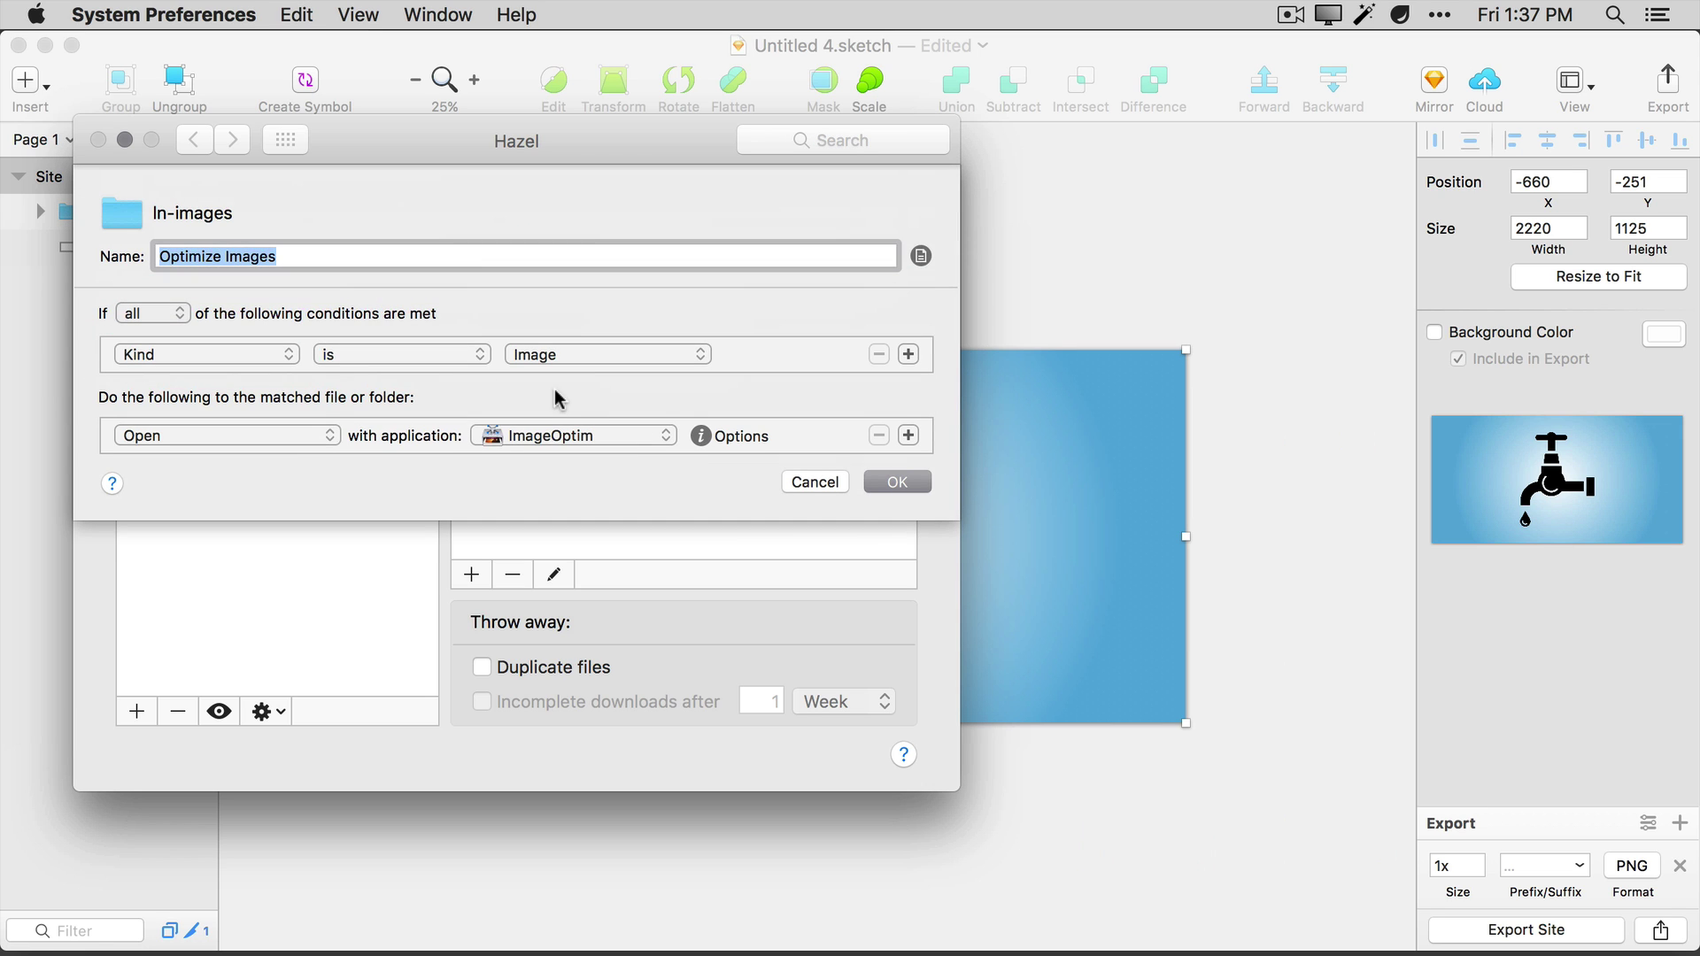
pyautogui.click(573, 443)
pyautogui.click(572, 438)
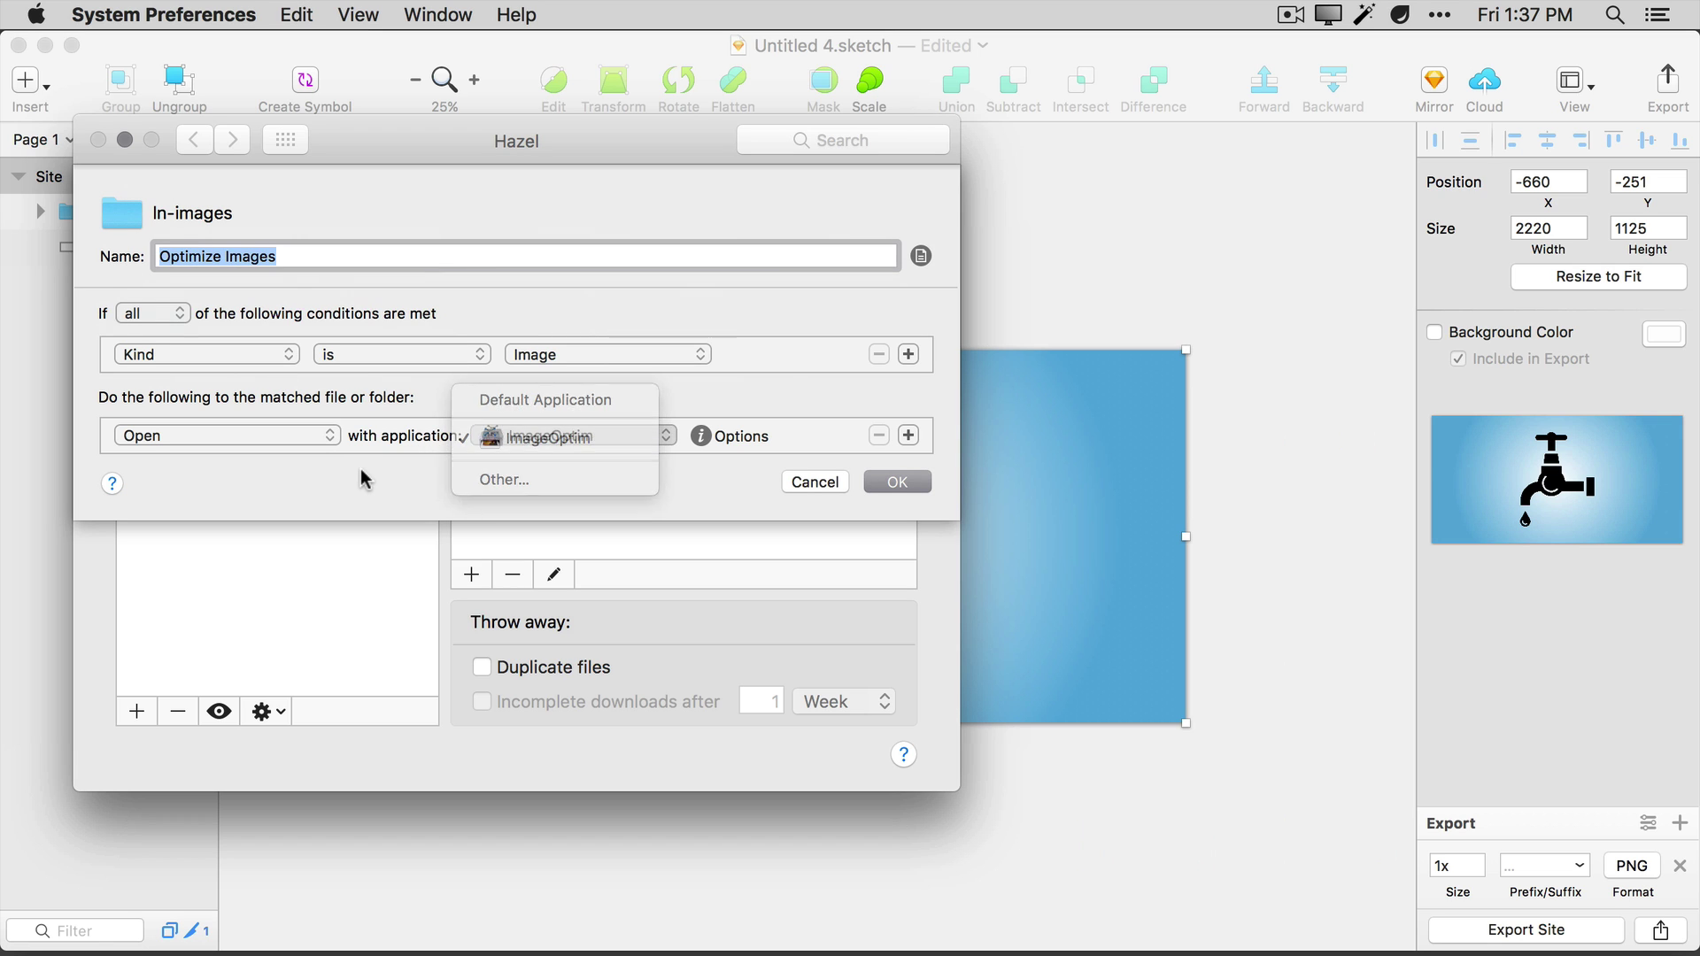
pyautogui.click(822, 480)
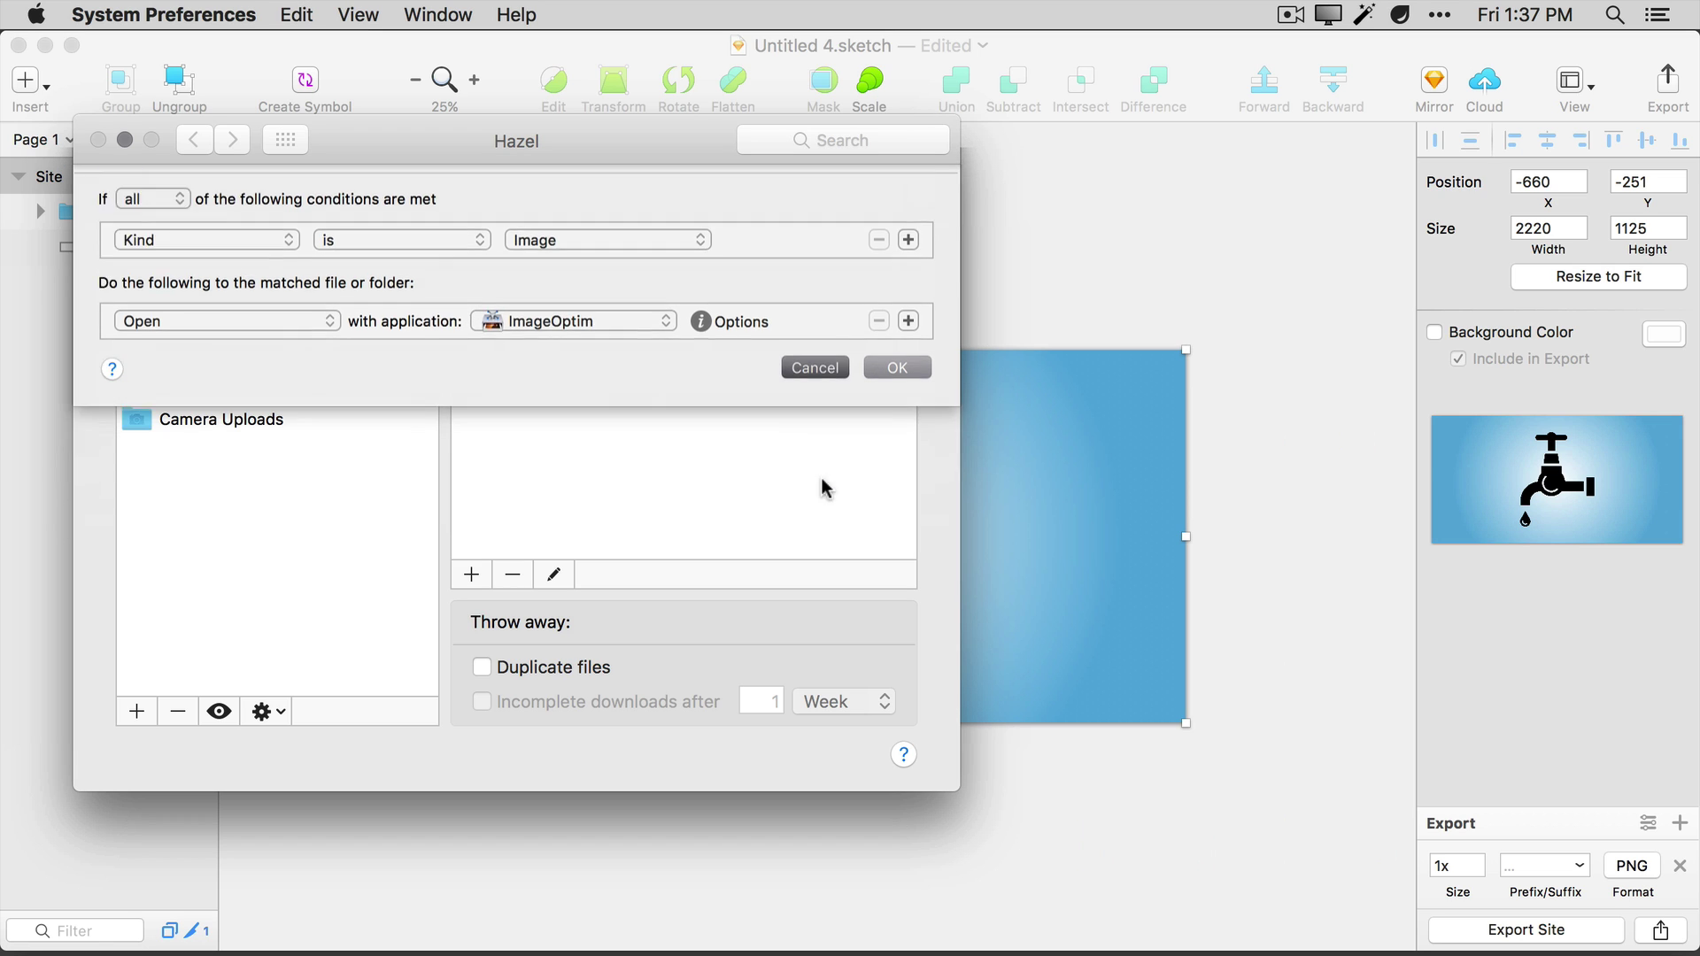
pyautogui.press('super+q')
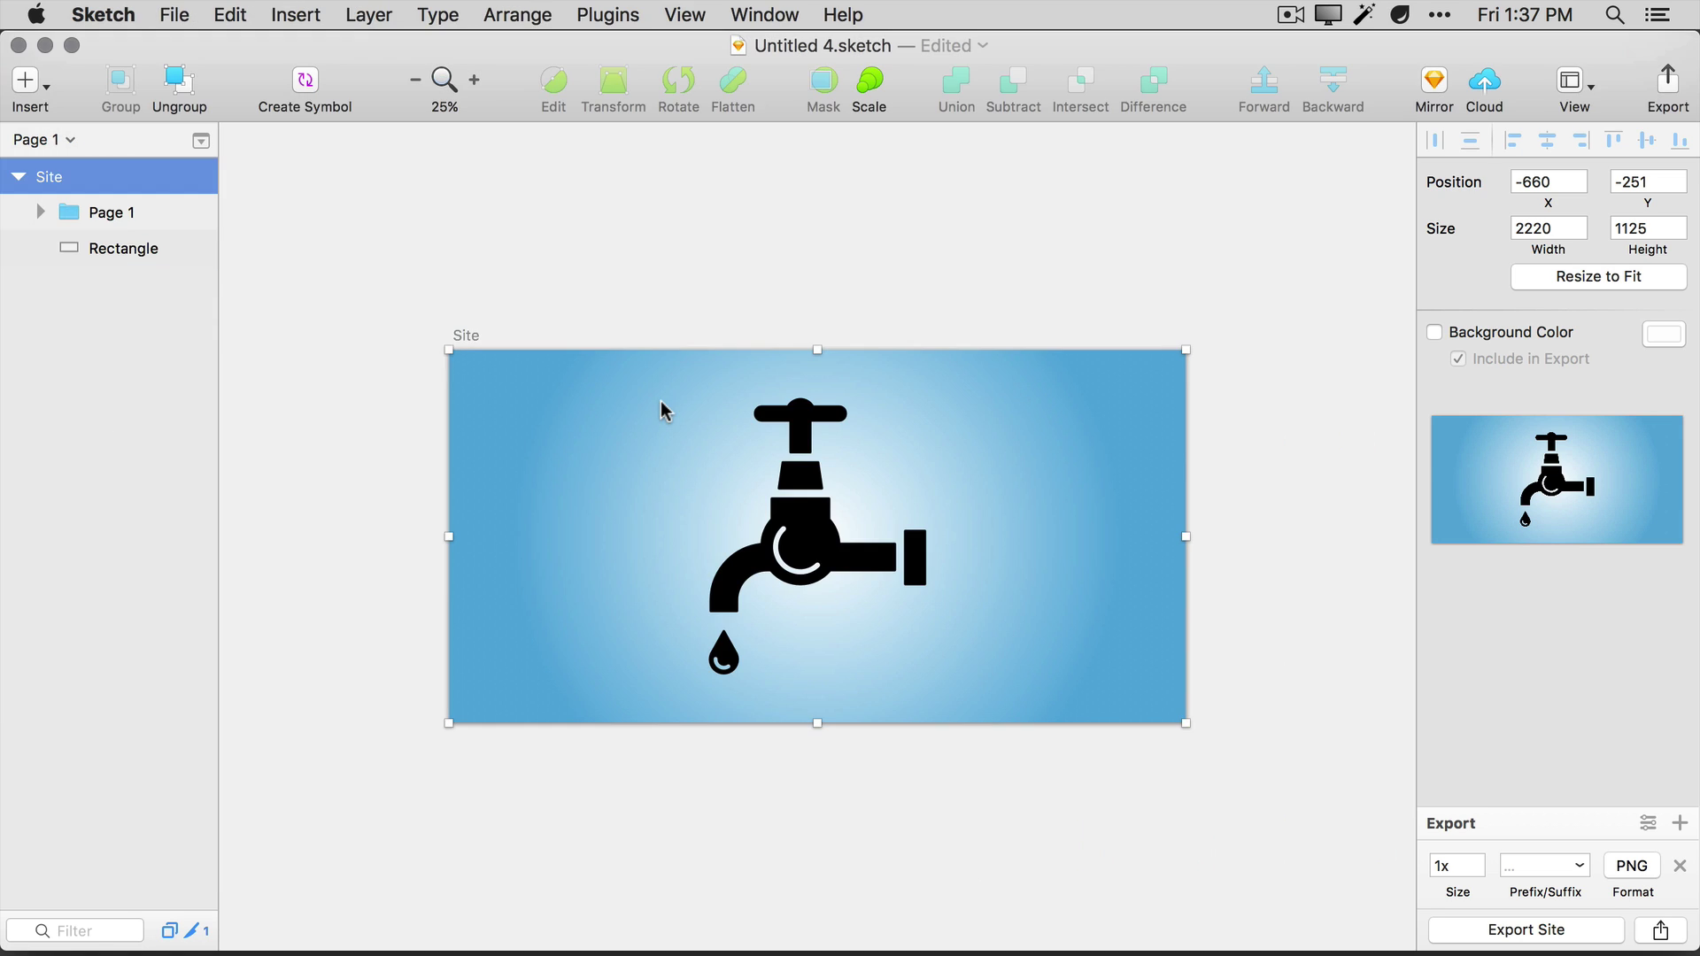
# Clear away the Sketch and Noun Project windows and check the compression savings of Site.png in ImageOptim.
pyautogui.click(823, 238)
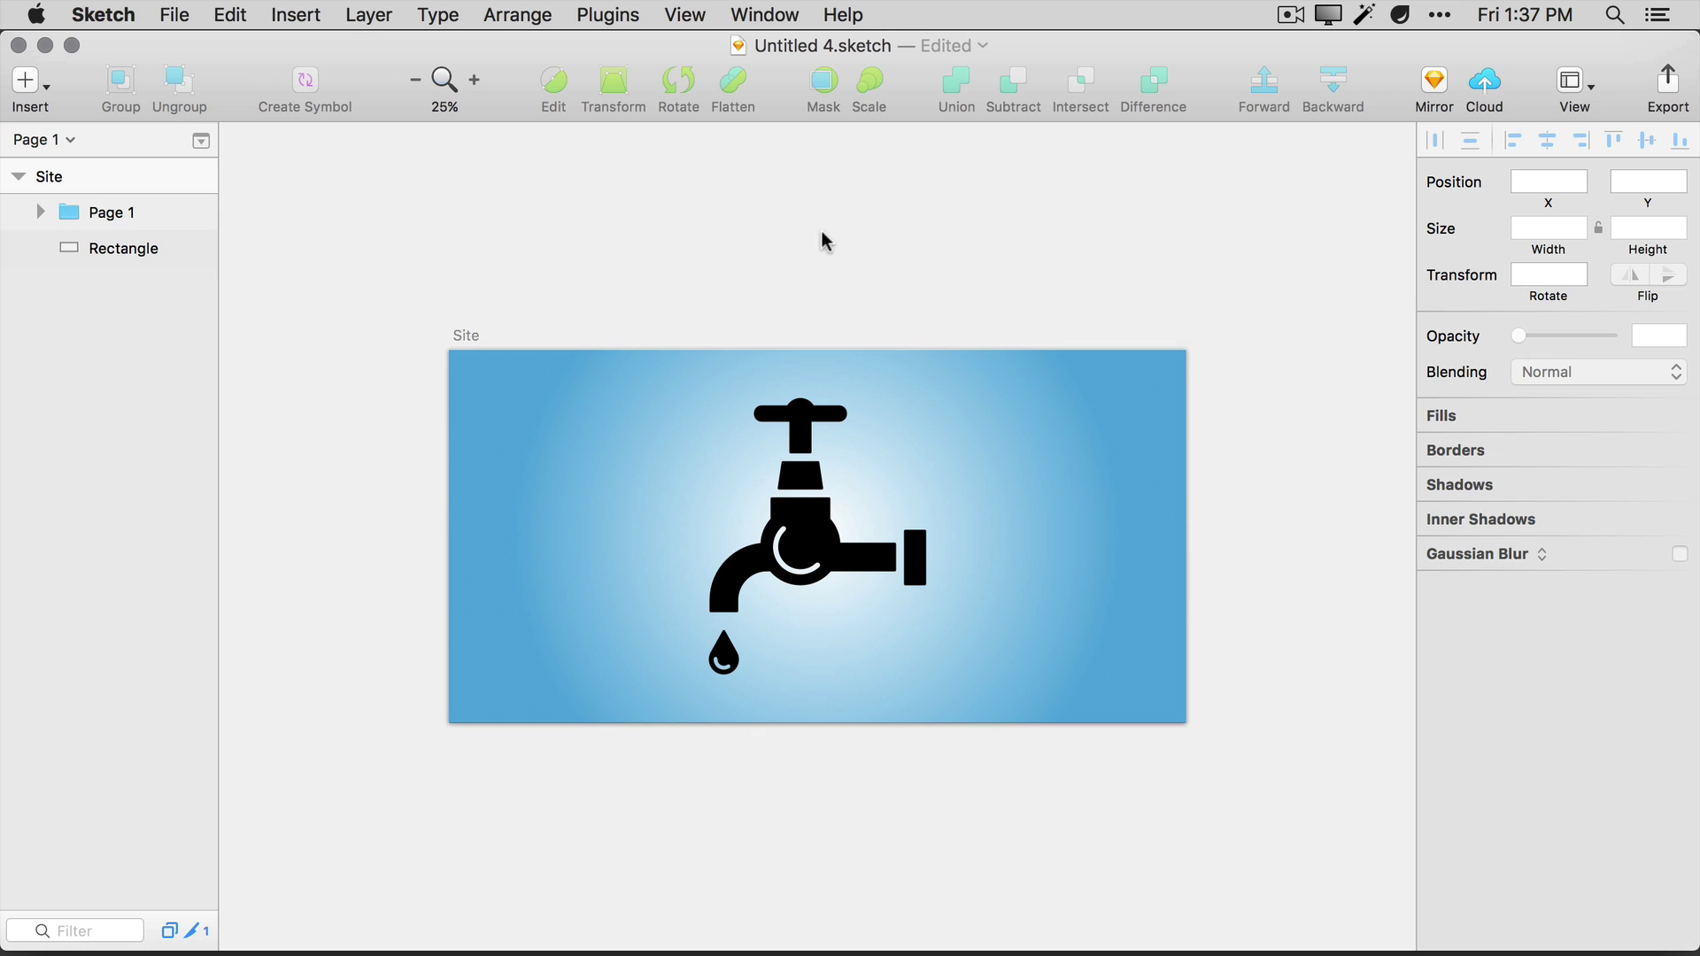
pyautogui.click(45, 45)
pyautogui.click(904, 352)
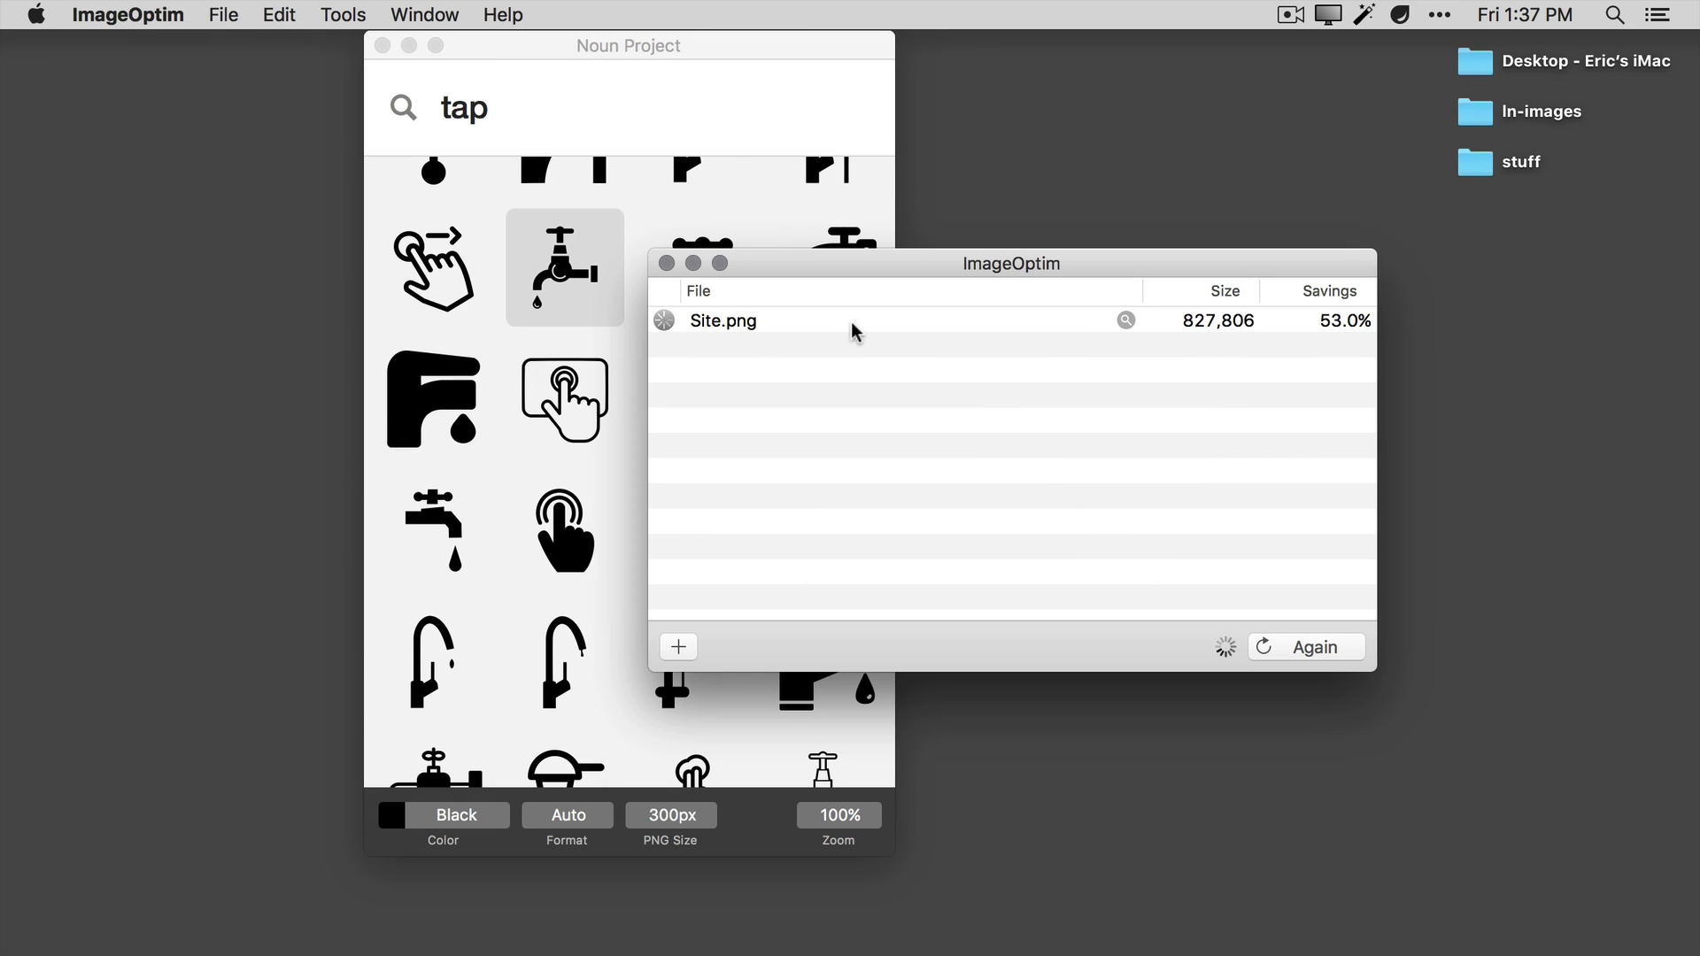
pyautogui.click(845, 323)
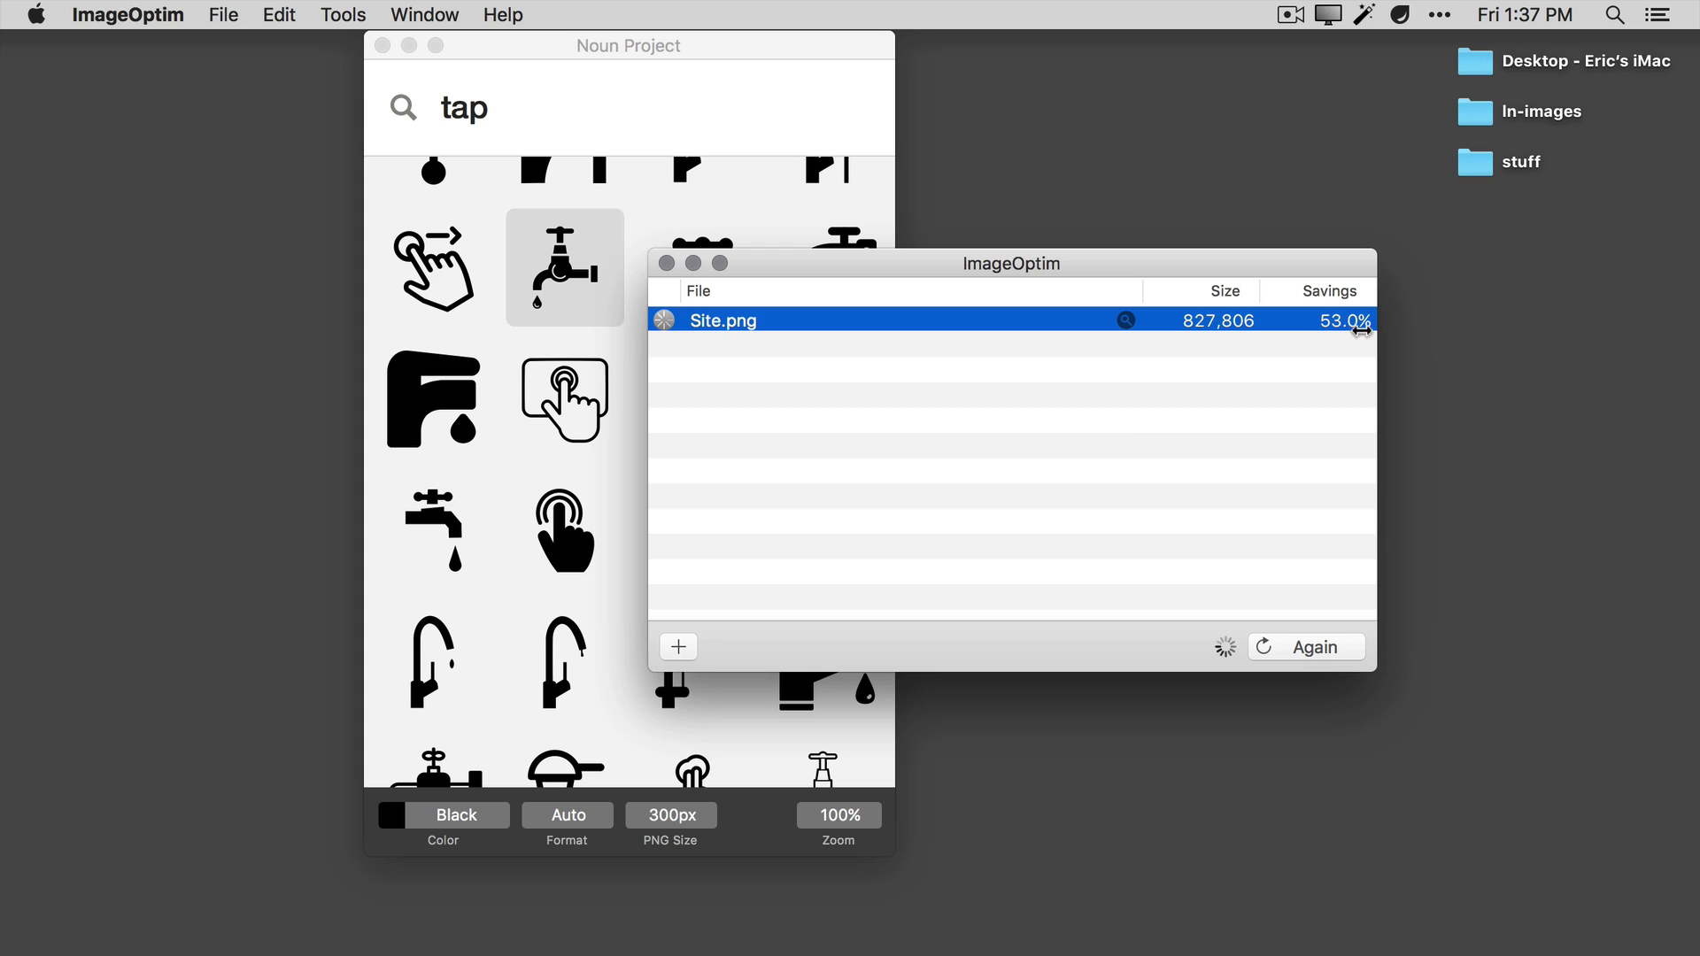
pyautogui.click(1129, 429)
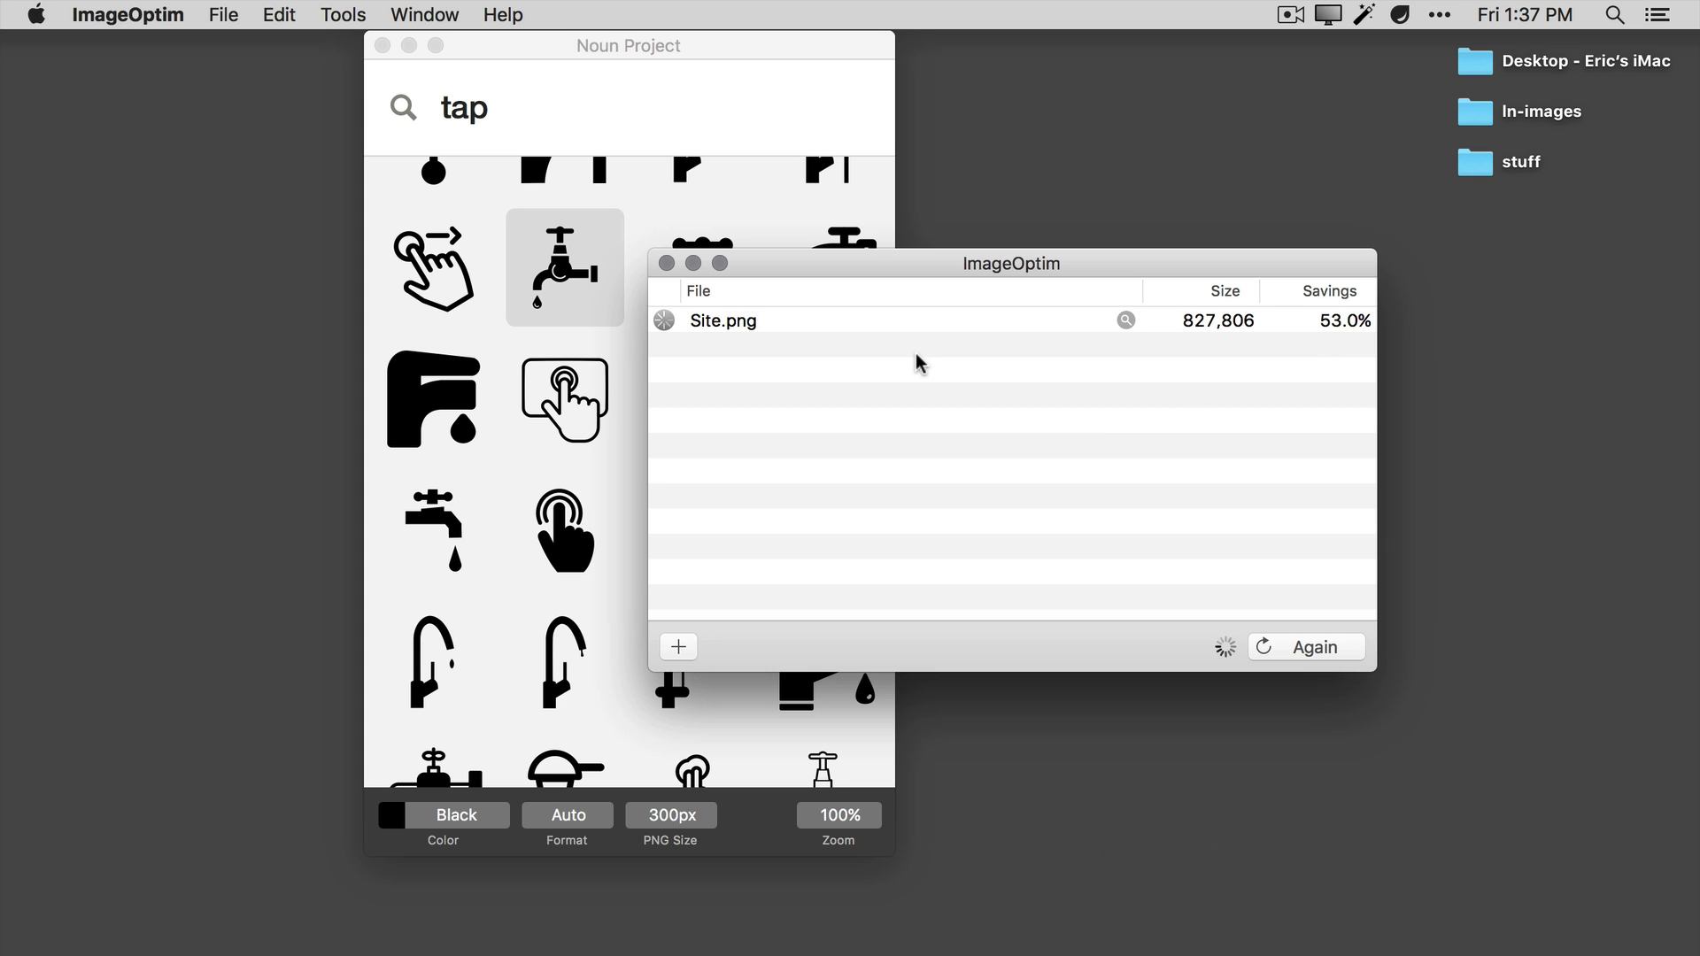
pyautogui.click(382, 45)
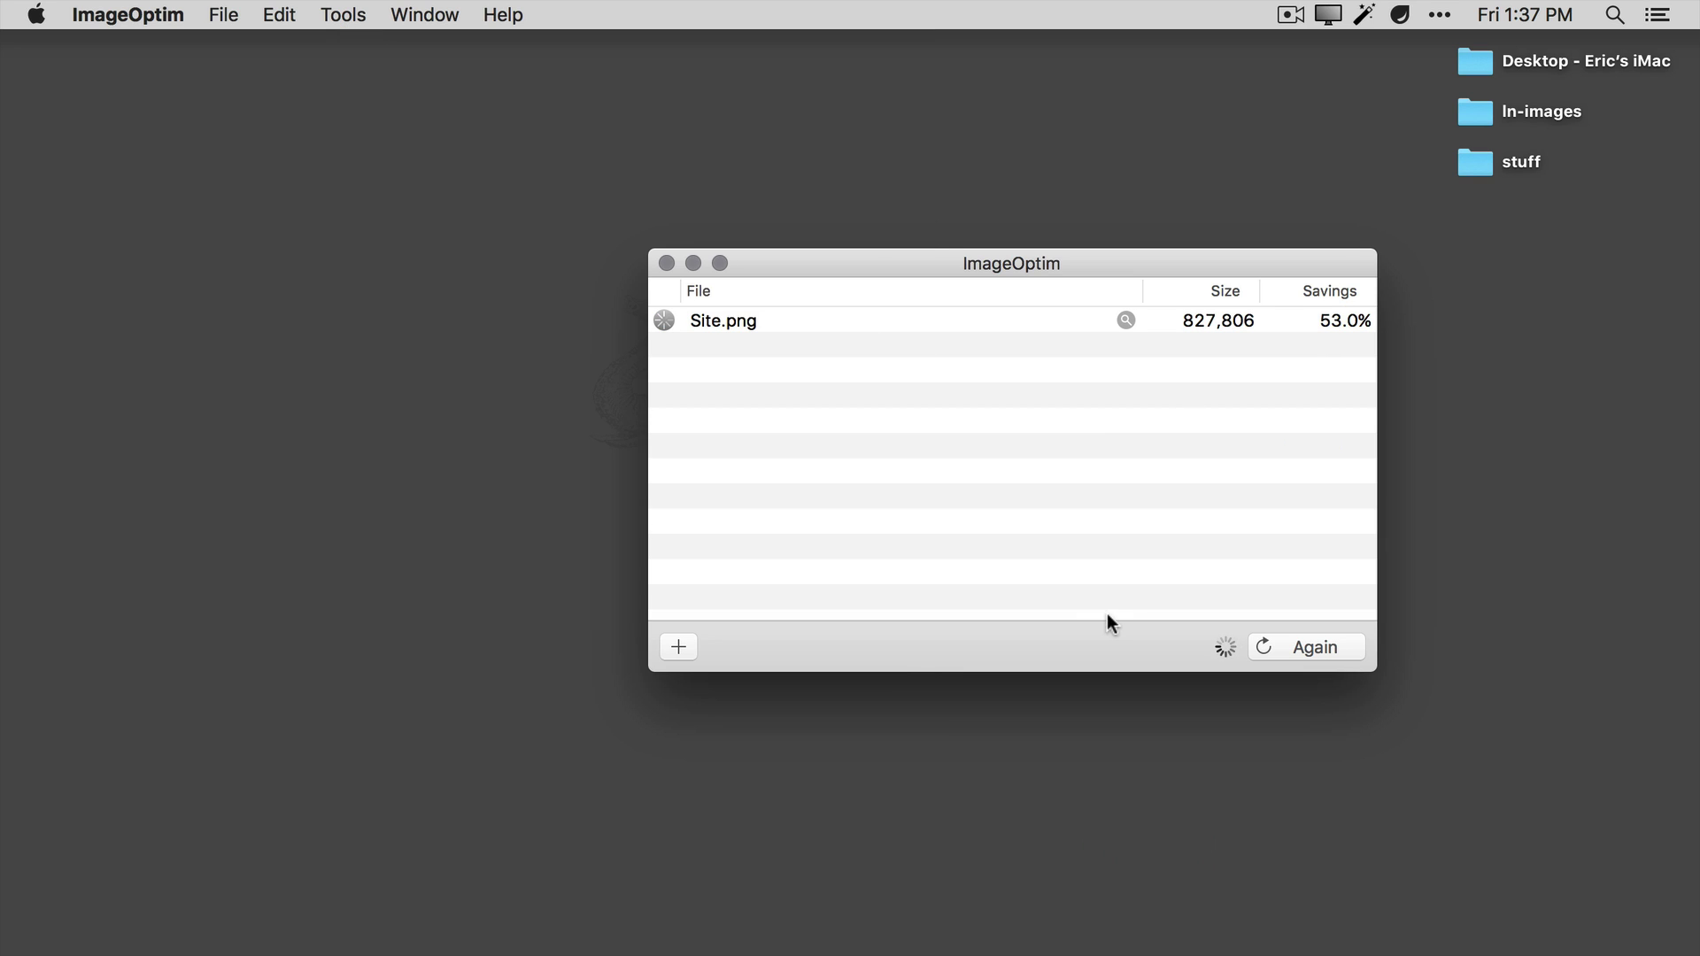
# Switch to Photoshop, bring its whole window into view and open the recent file Github-Screenshots.psd.
pyautogui.hotkey('alt', 'space')
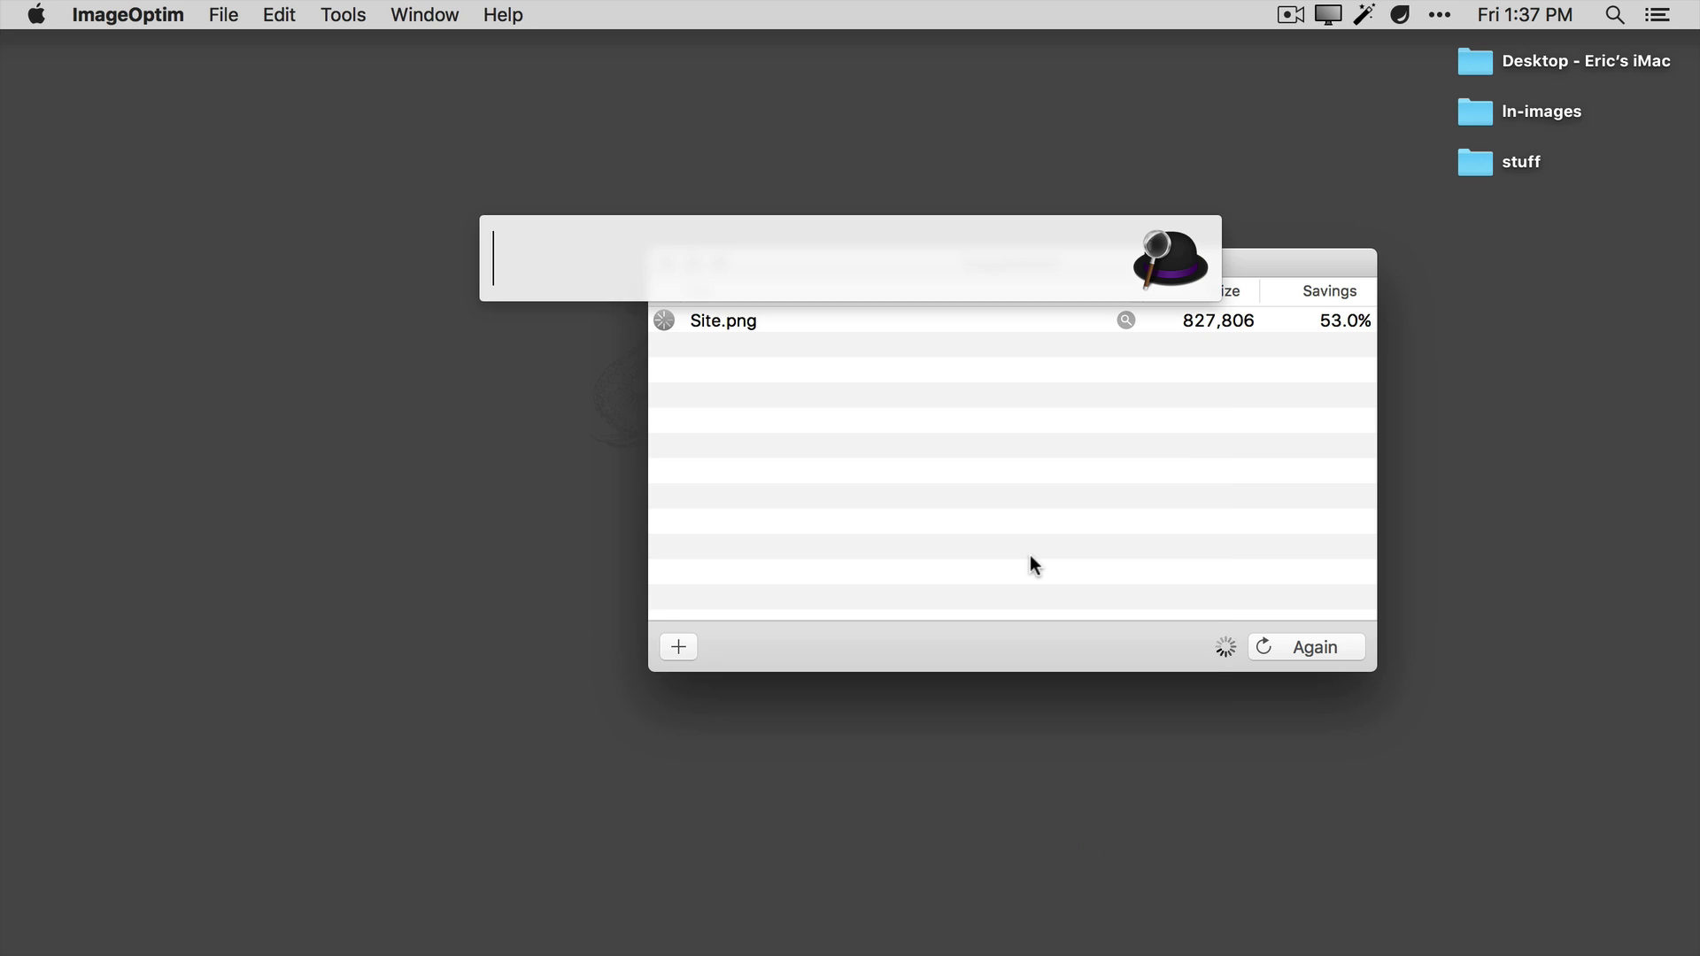
pyautogui.write('photo')
pyautogui.press('Return')
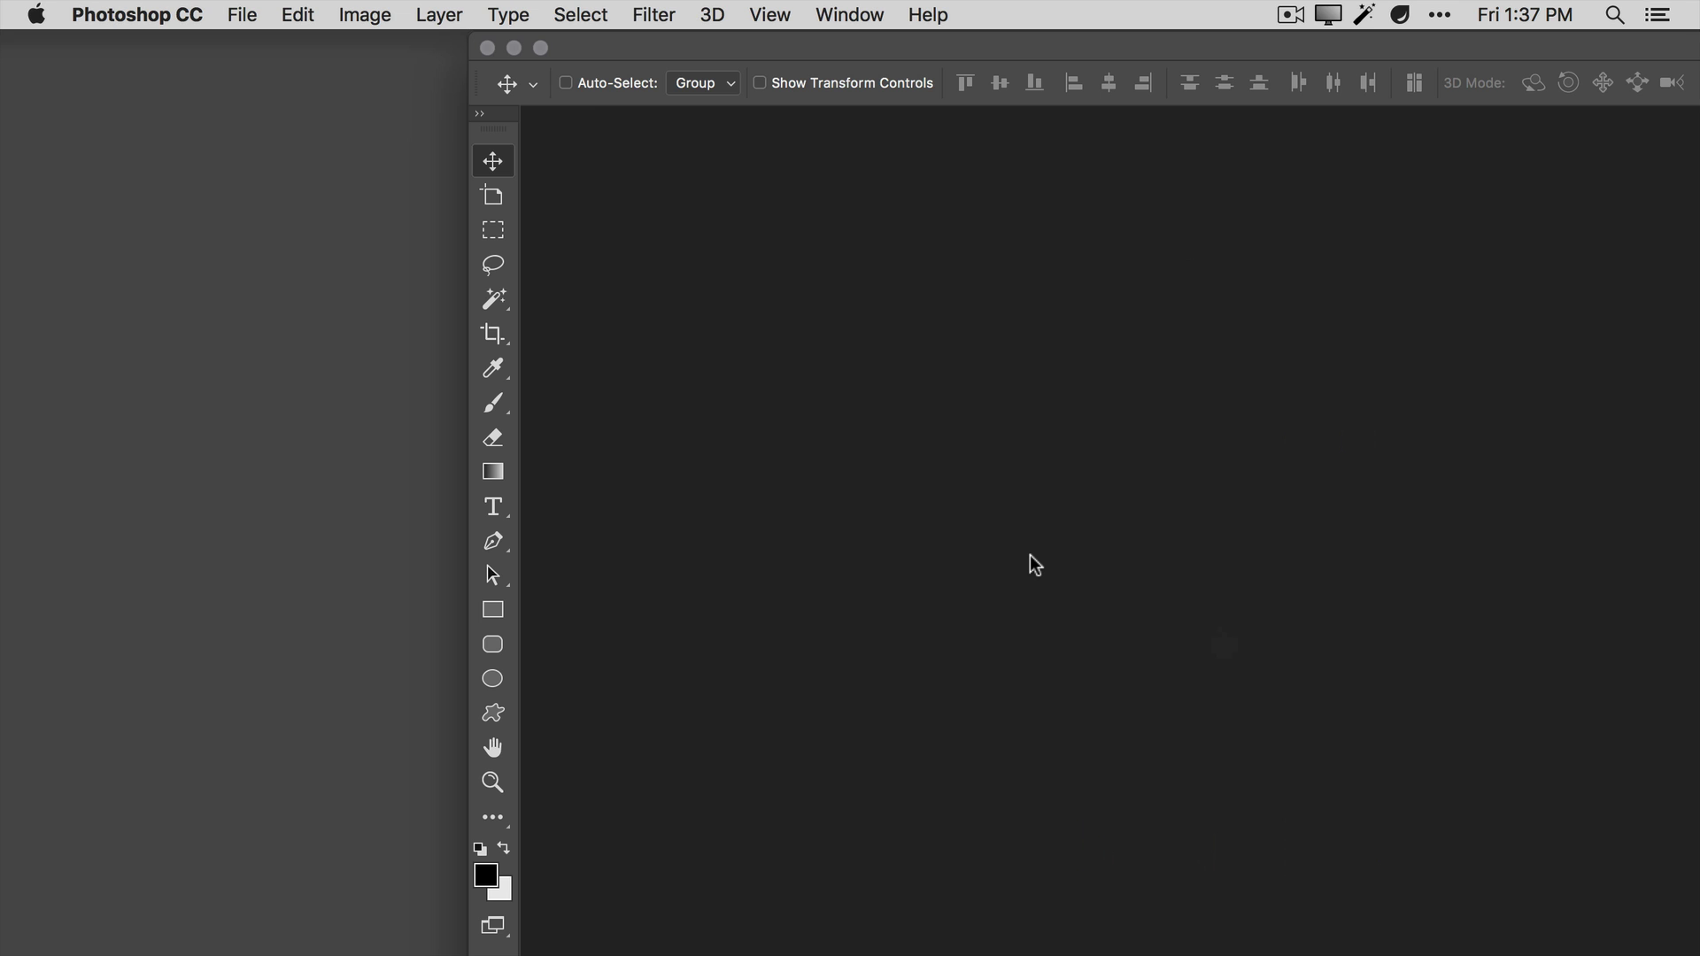
pyautogui.click(540, 49)
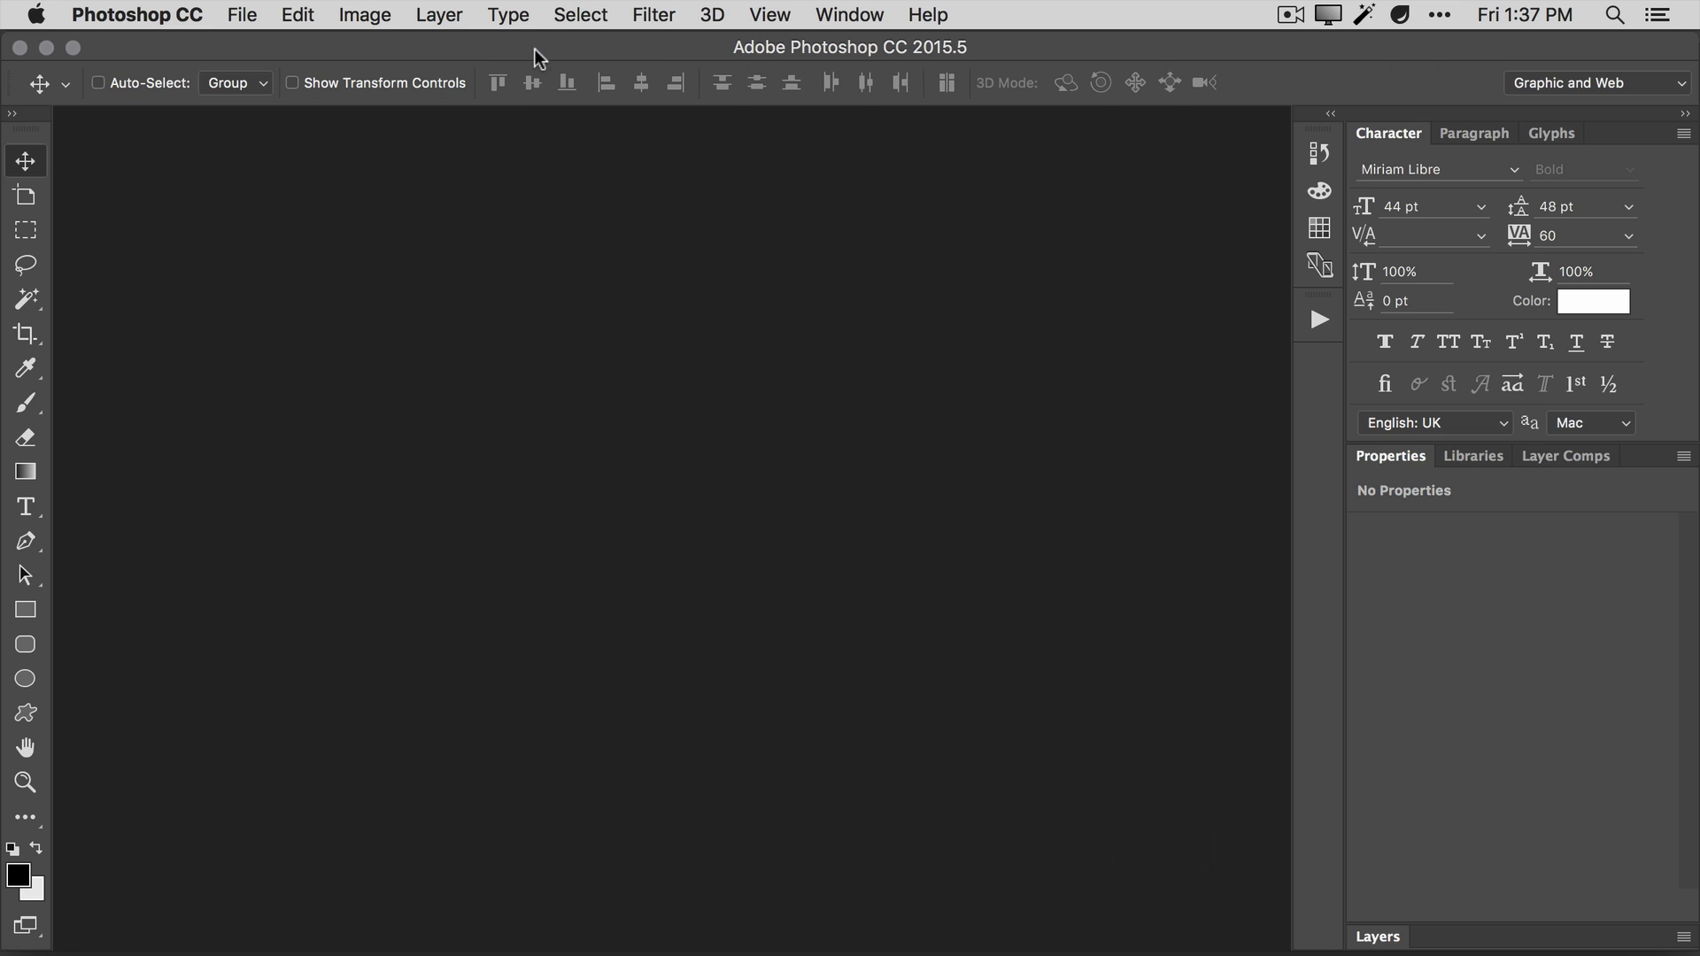
pyautogui.click(242, 15)
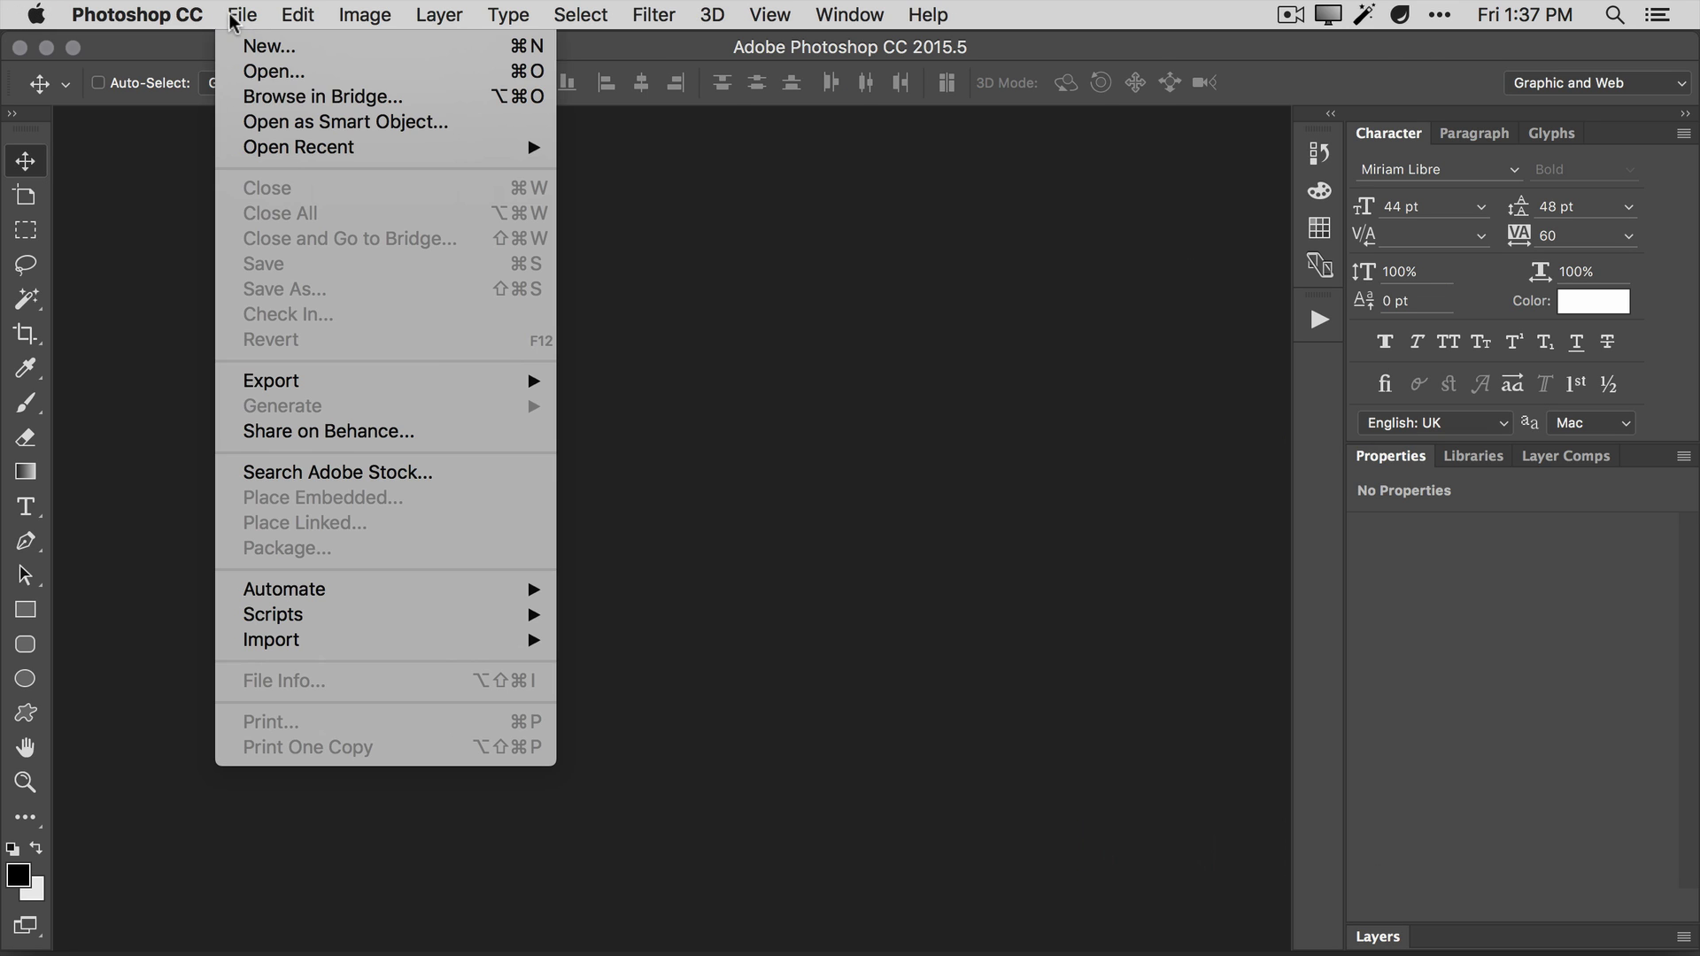
pyautogui.moveTo(354, 147)
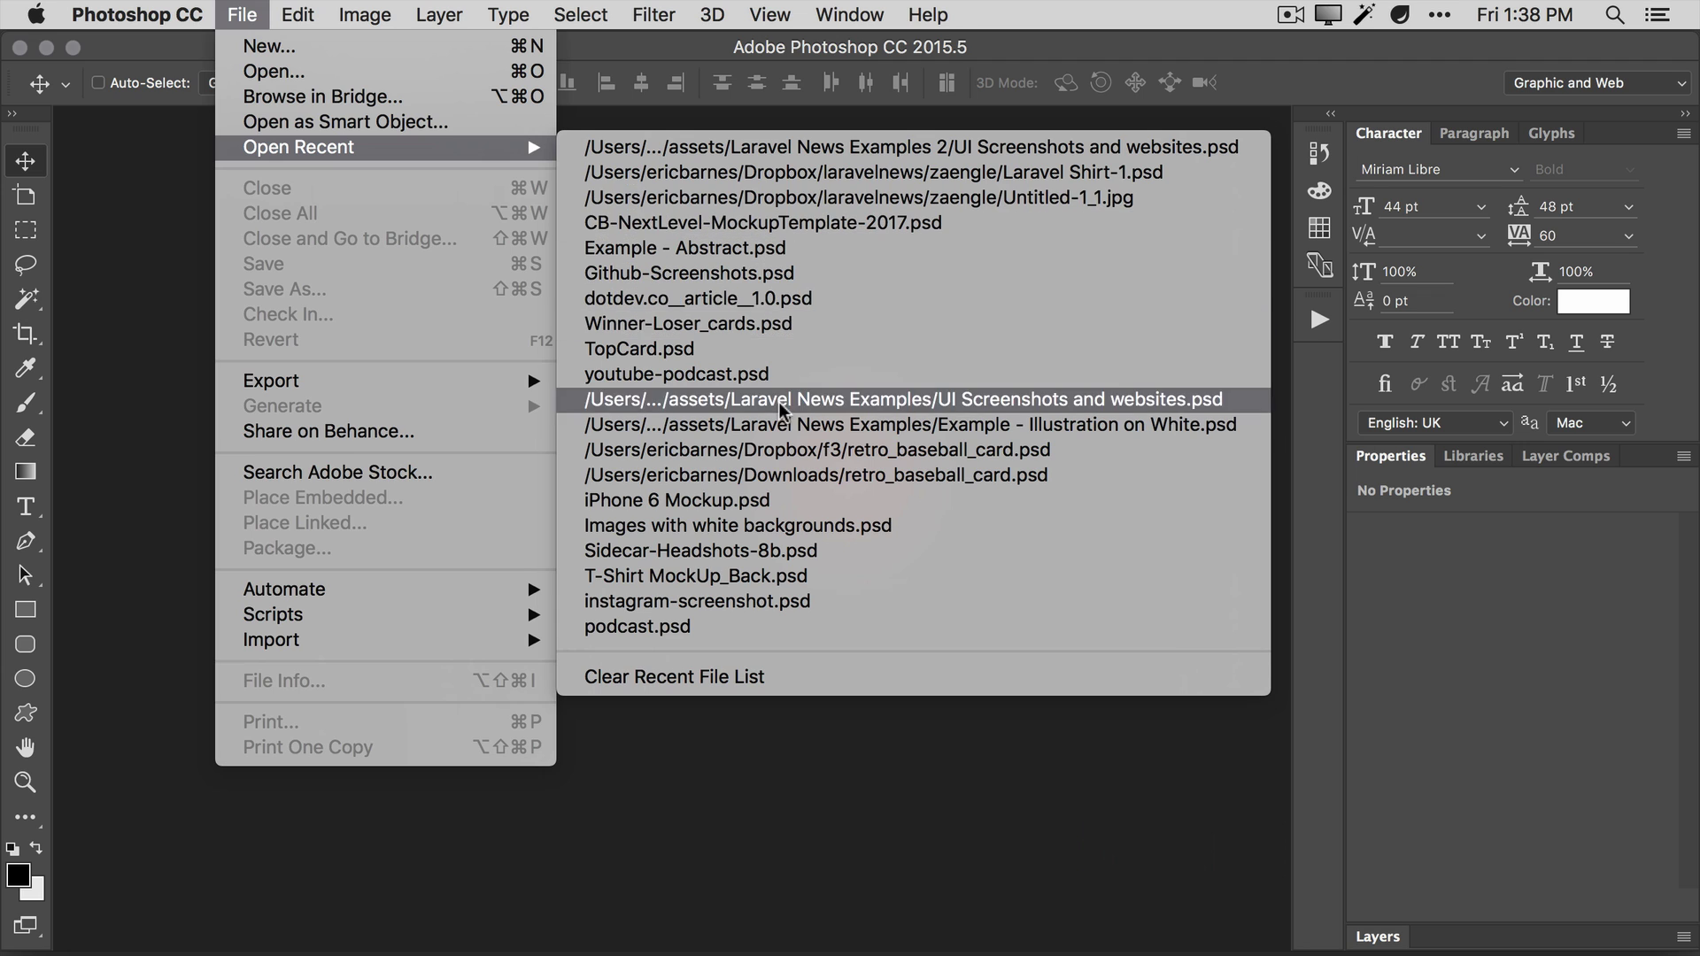
pyautogui.click(721, 279)
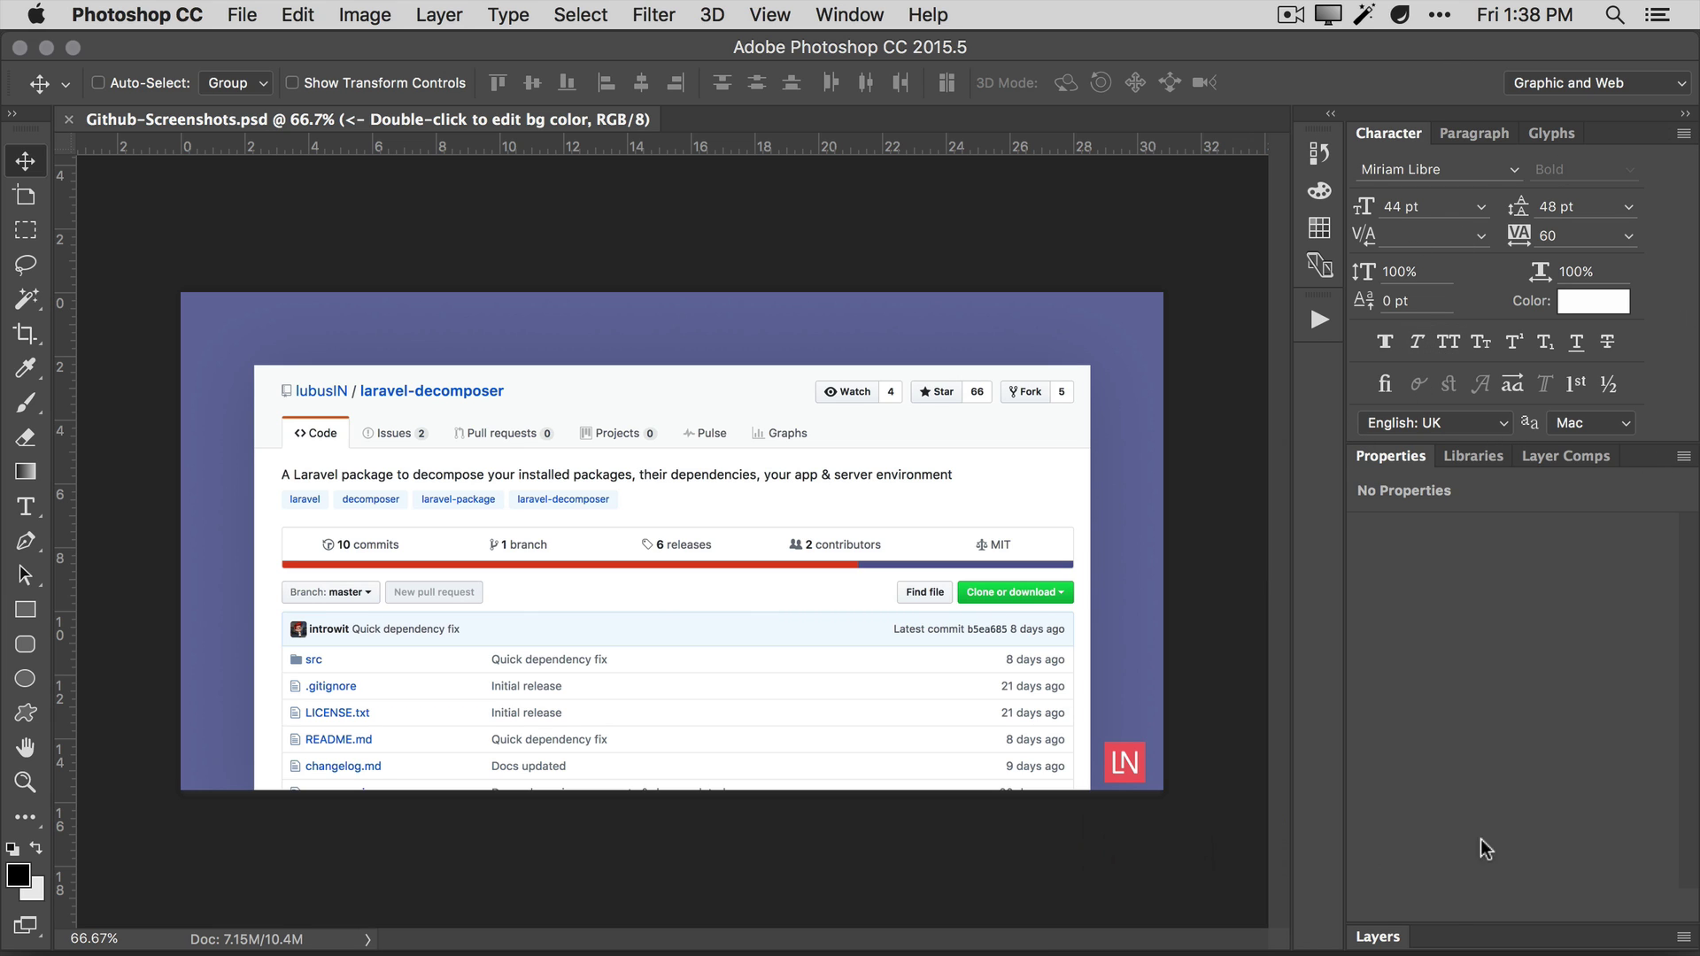
# Expand the layer list and open the contents of the "Double-click to edit image" smart object.
pyautogui.click(1370, 939)
pyautogui.click(1410, 661)
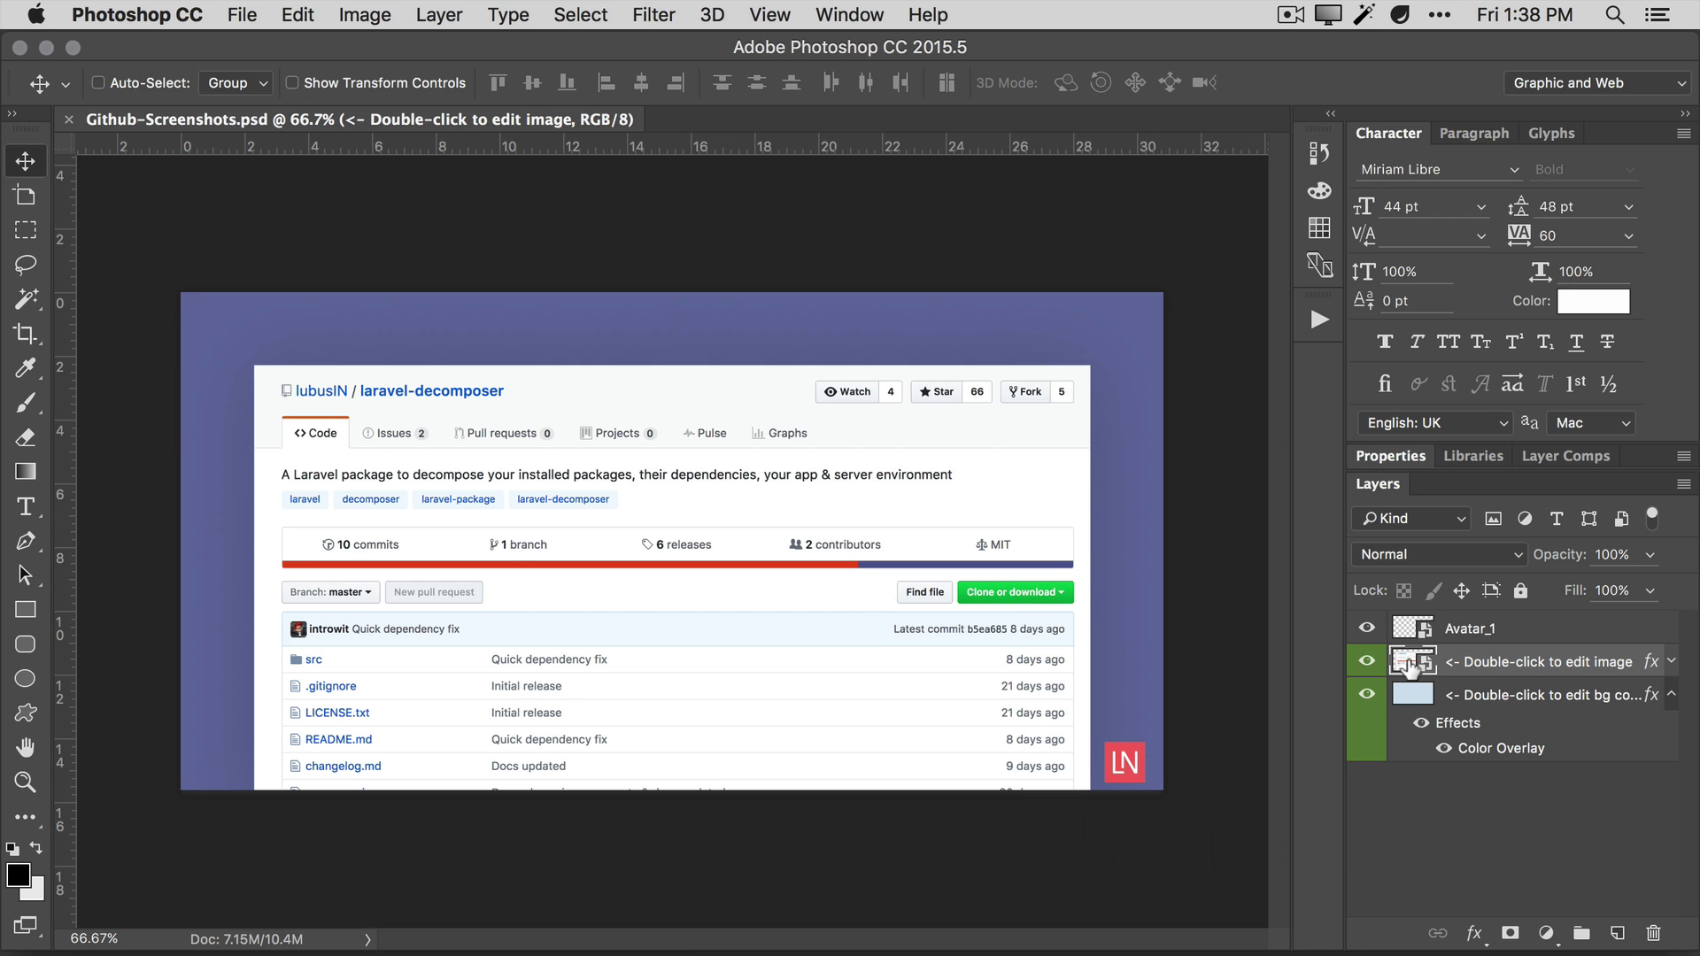
pyautogui.doubleClick(1410, 660)
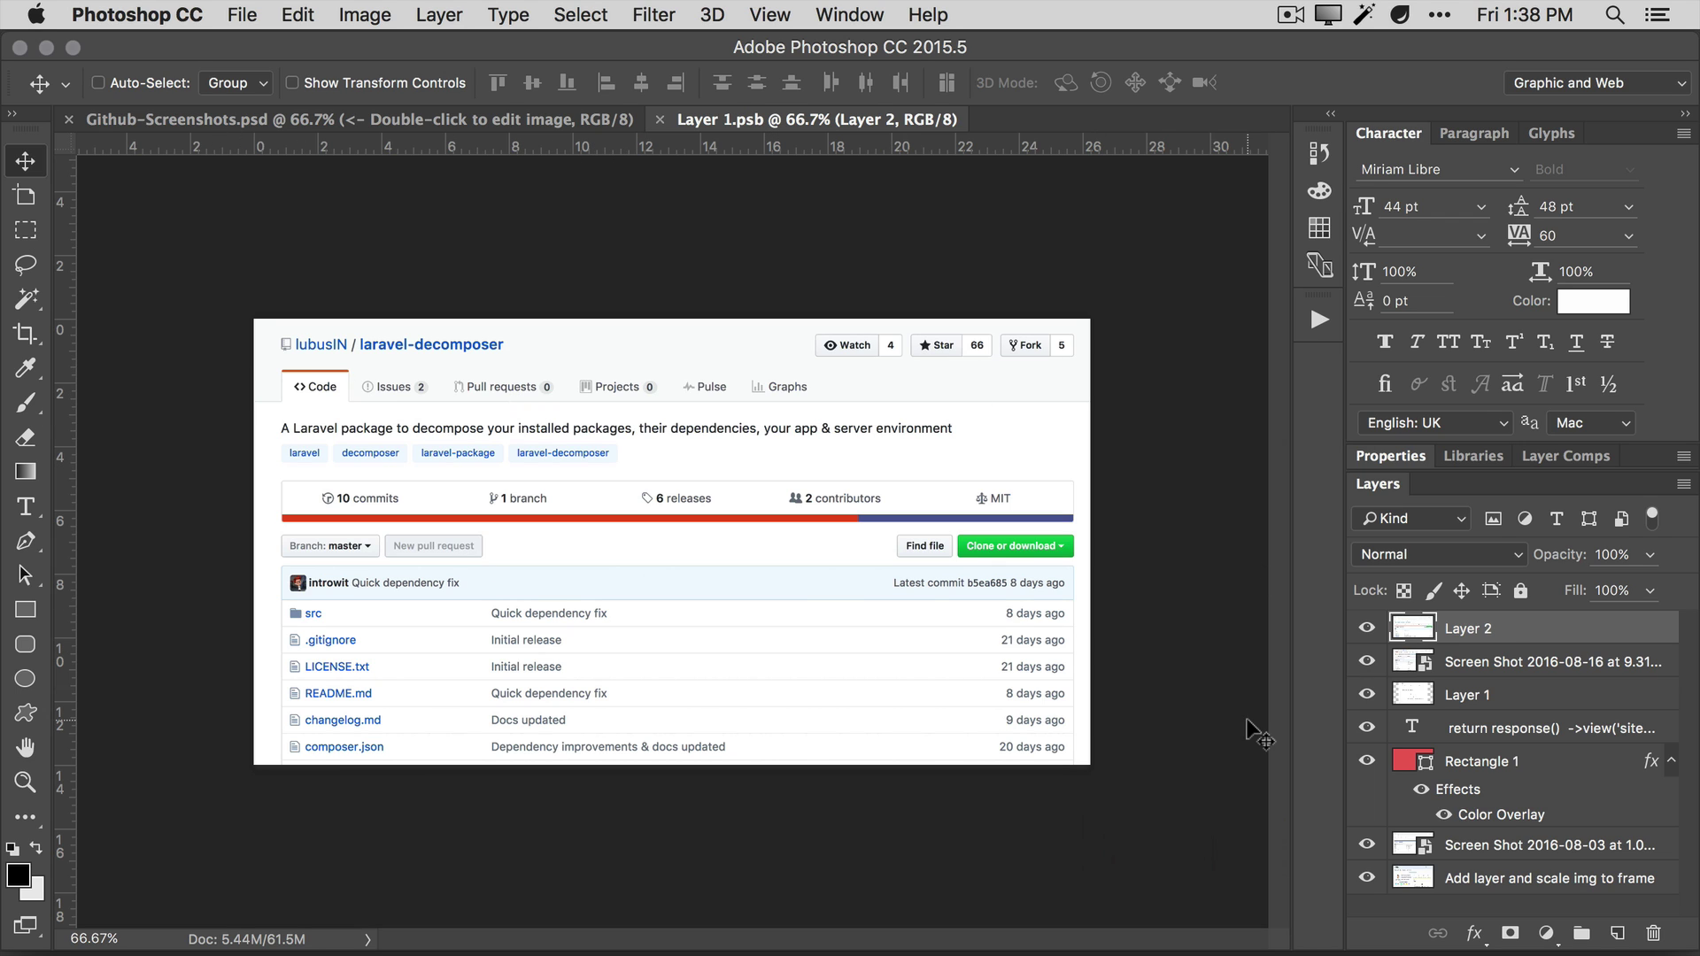
# Hide Layer 2, the Screen Shot 2016-08-16 layer, Layer 1 and the "return response()" text layer.
pyautogui.click(1367, 630)
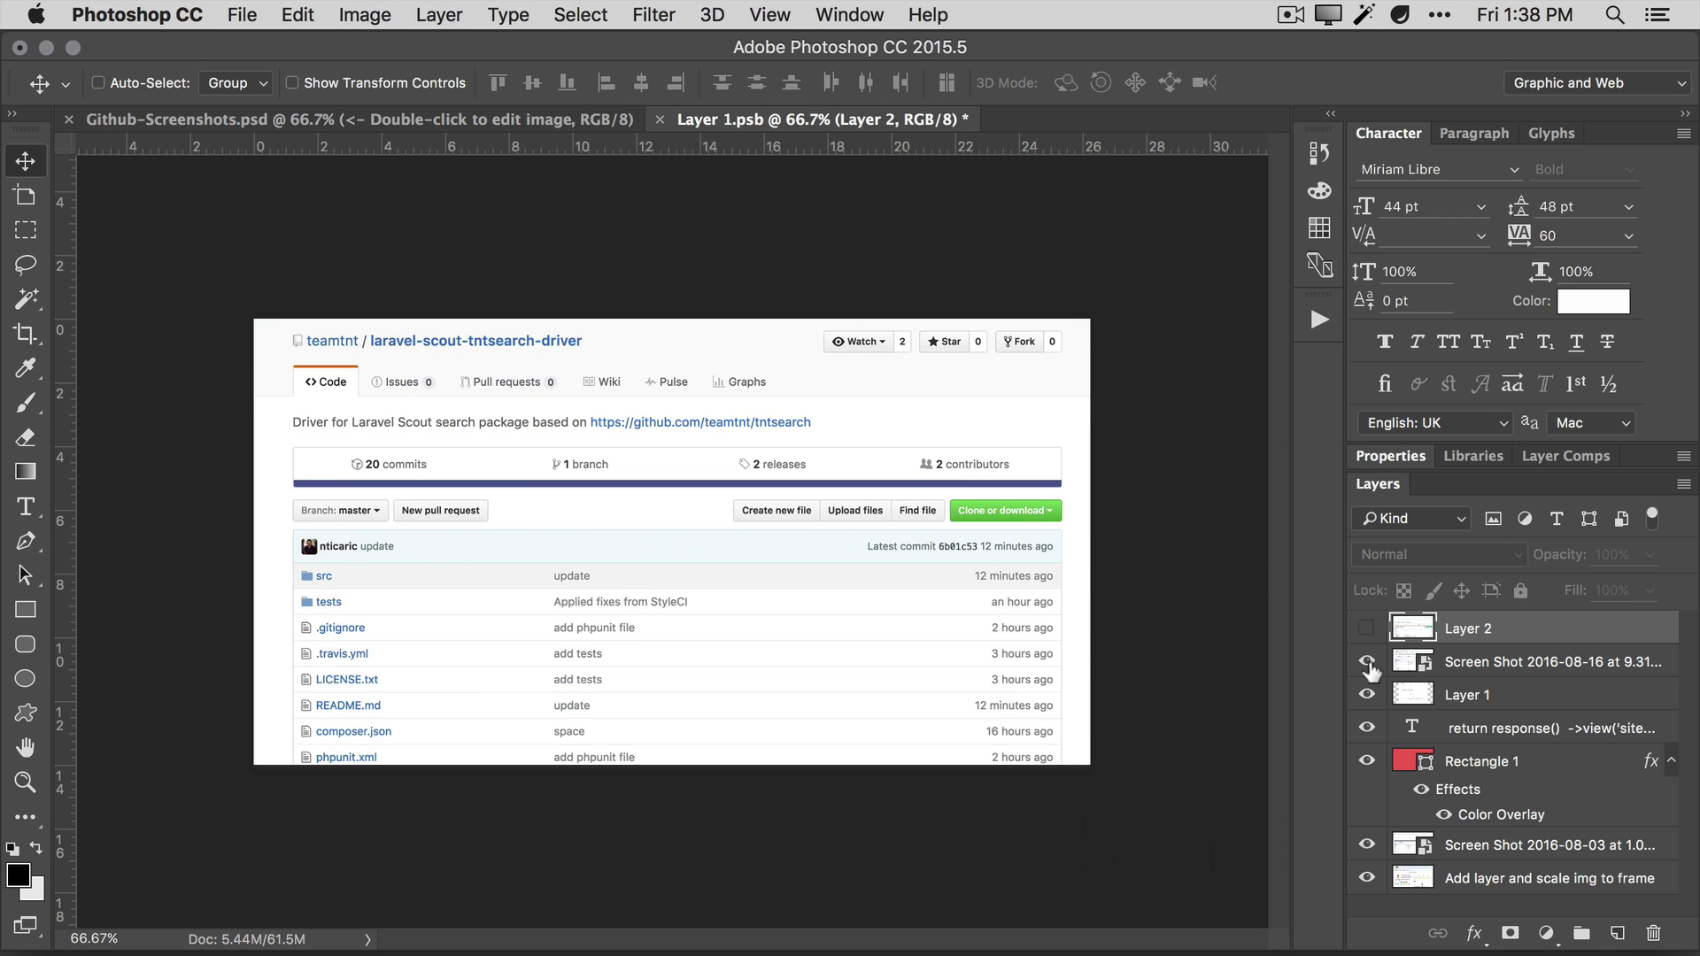
pyautogui.click(1366, 661)
pyautogui.click(1367, 696)
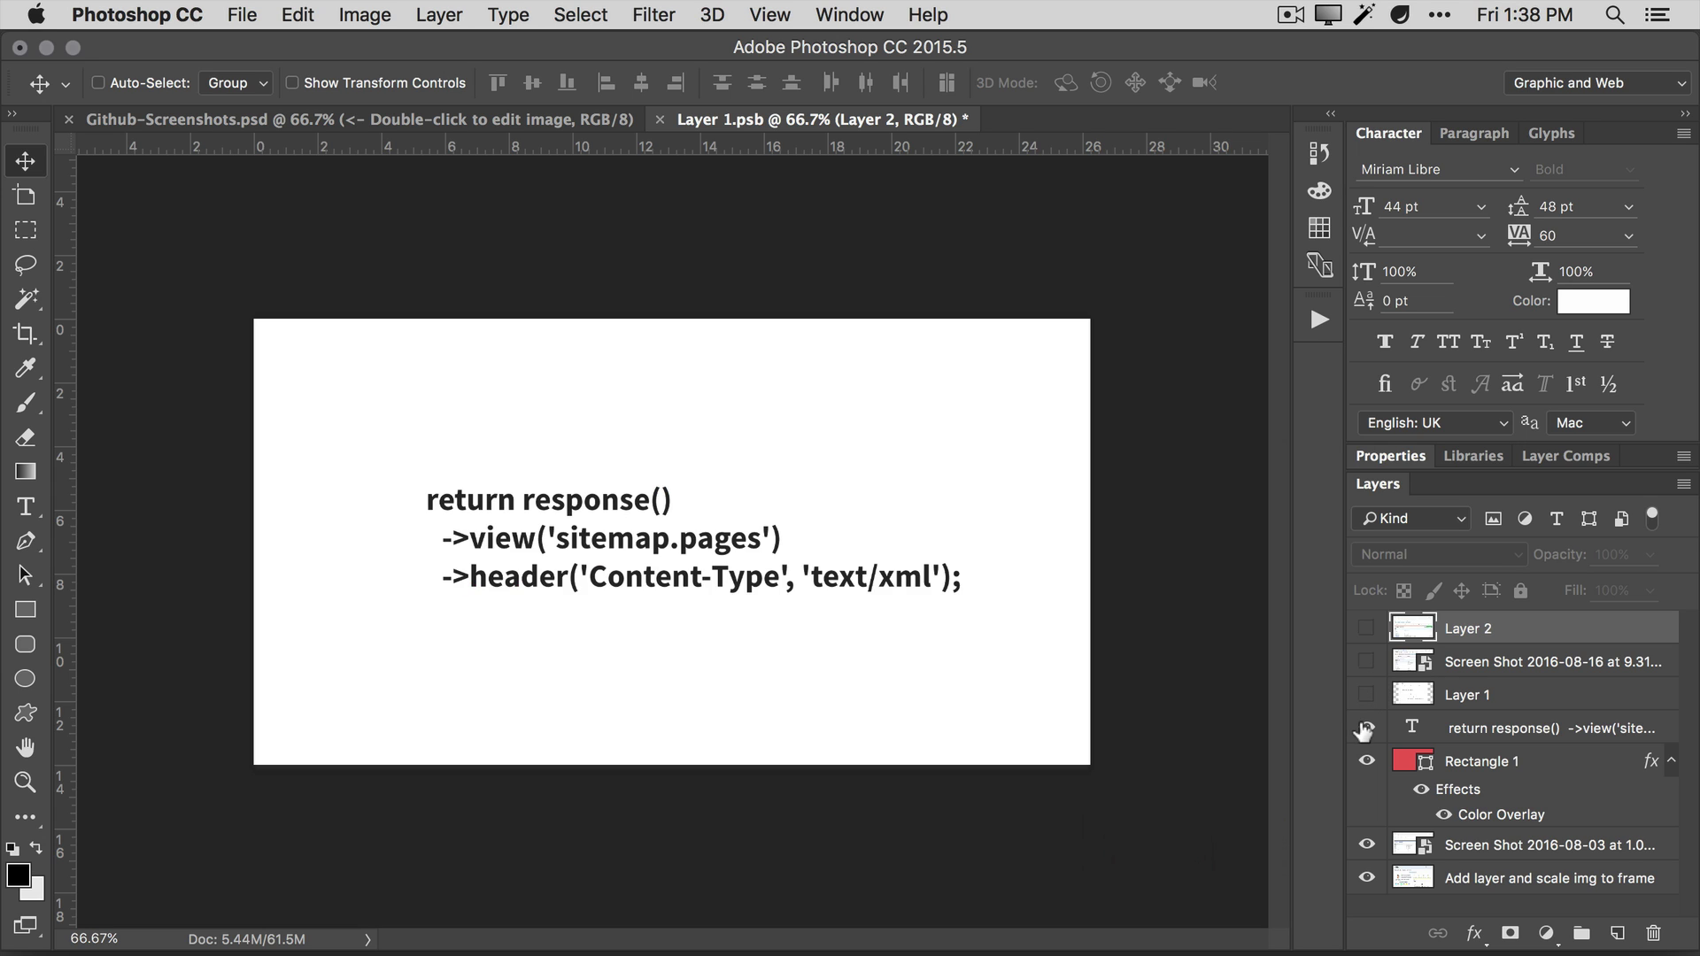
pyautogui.click(1367, 726)
# Make the Screen Shot 2016-08-16 layer visible with Layer 2 hidden, save the smart object and return to Github-Screenshots.psd.
pyautogui.click(1368, 631)
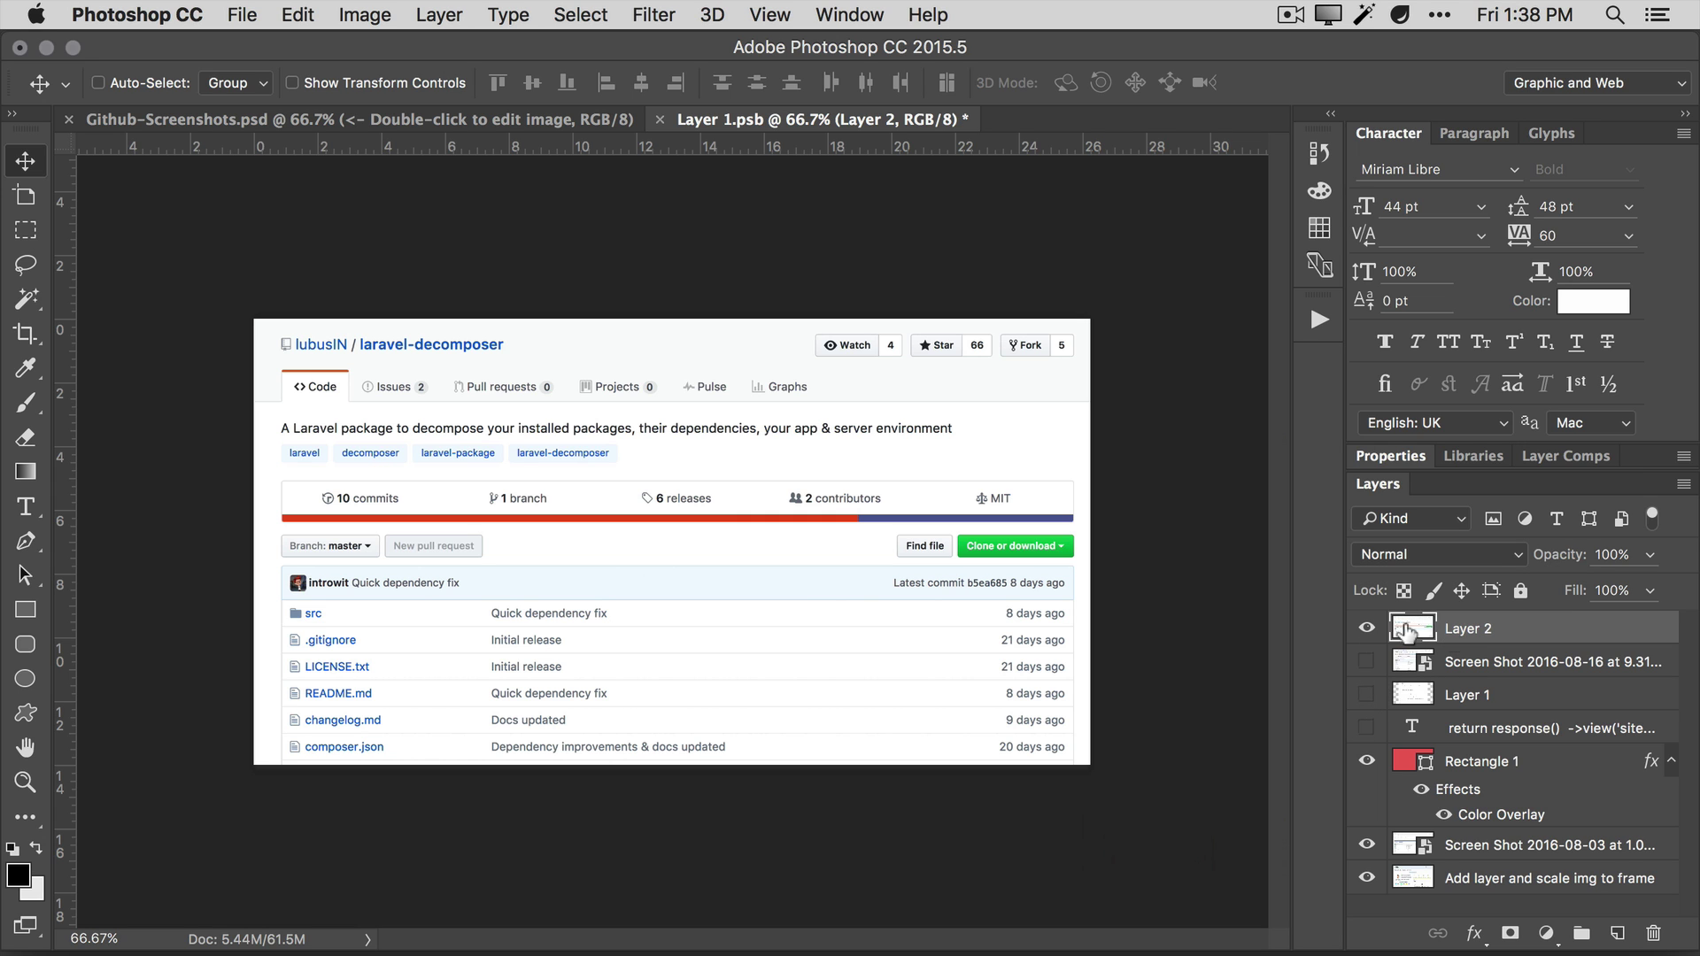
pyautogui.click(1396, 662)
pyautogui.click(1367, 628)
pyautogui.click(1367, 662)
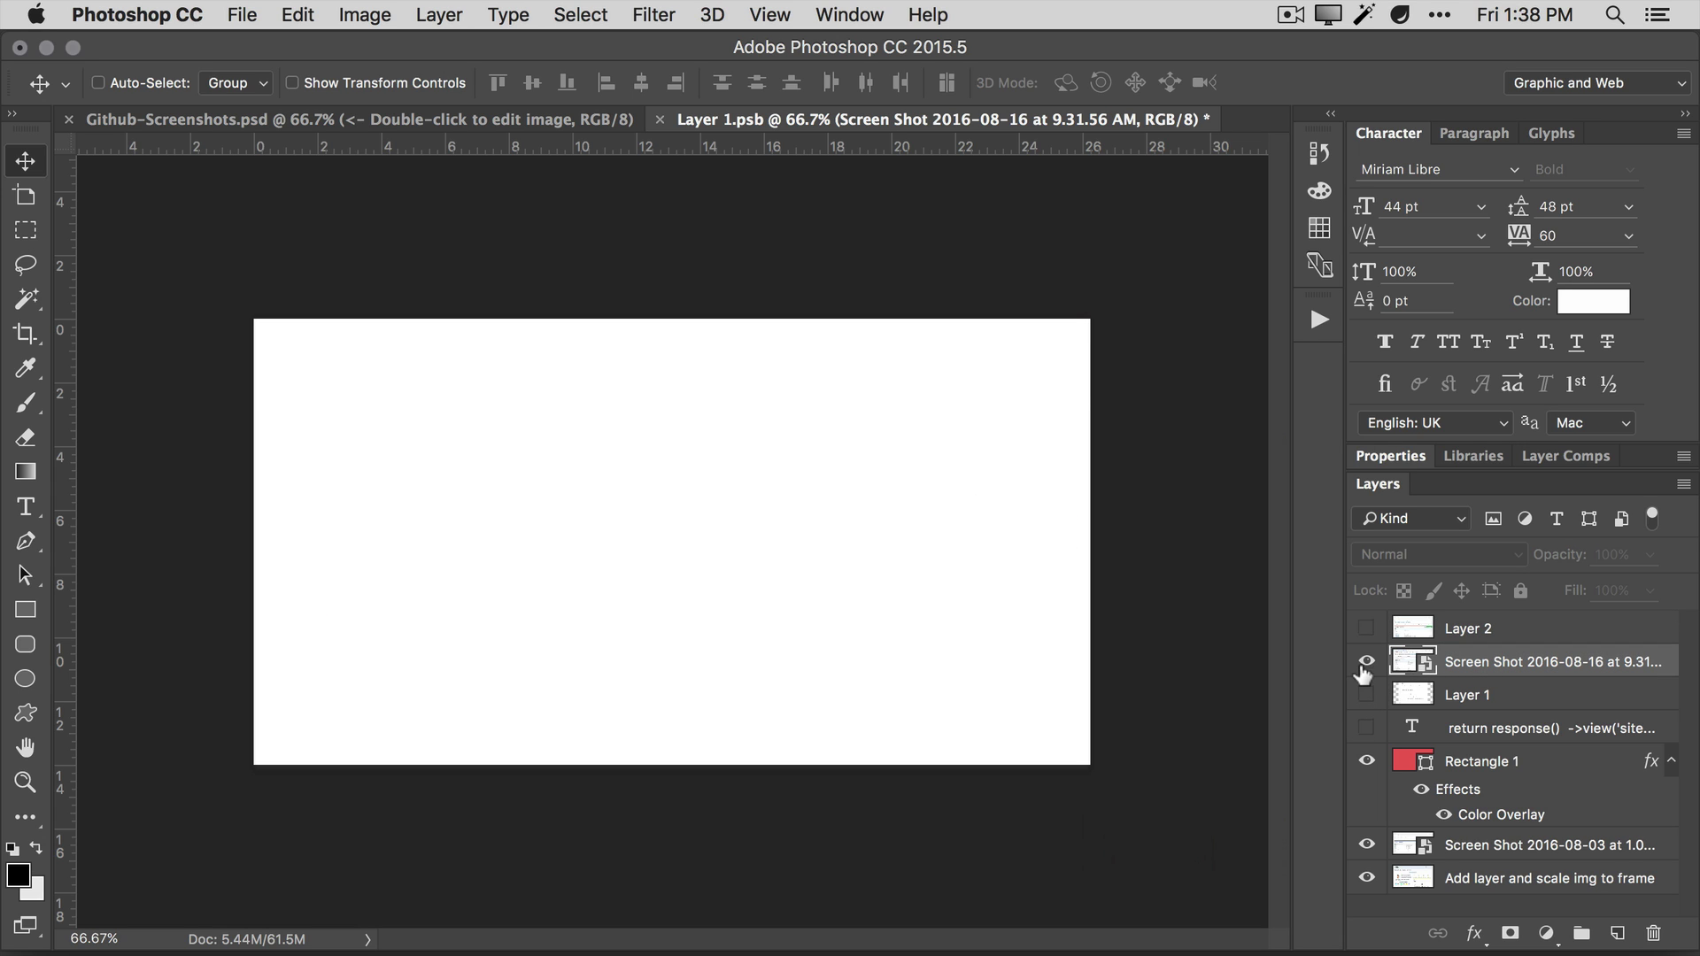
pyautogui.press('cmd+s')
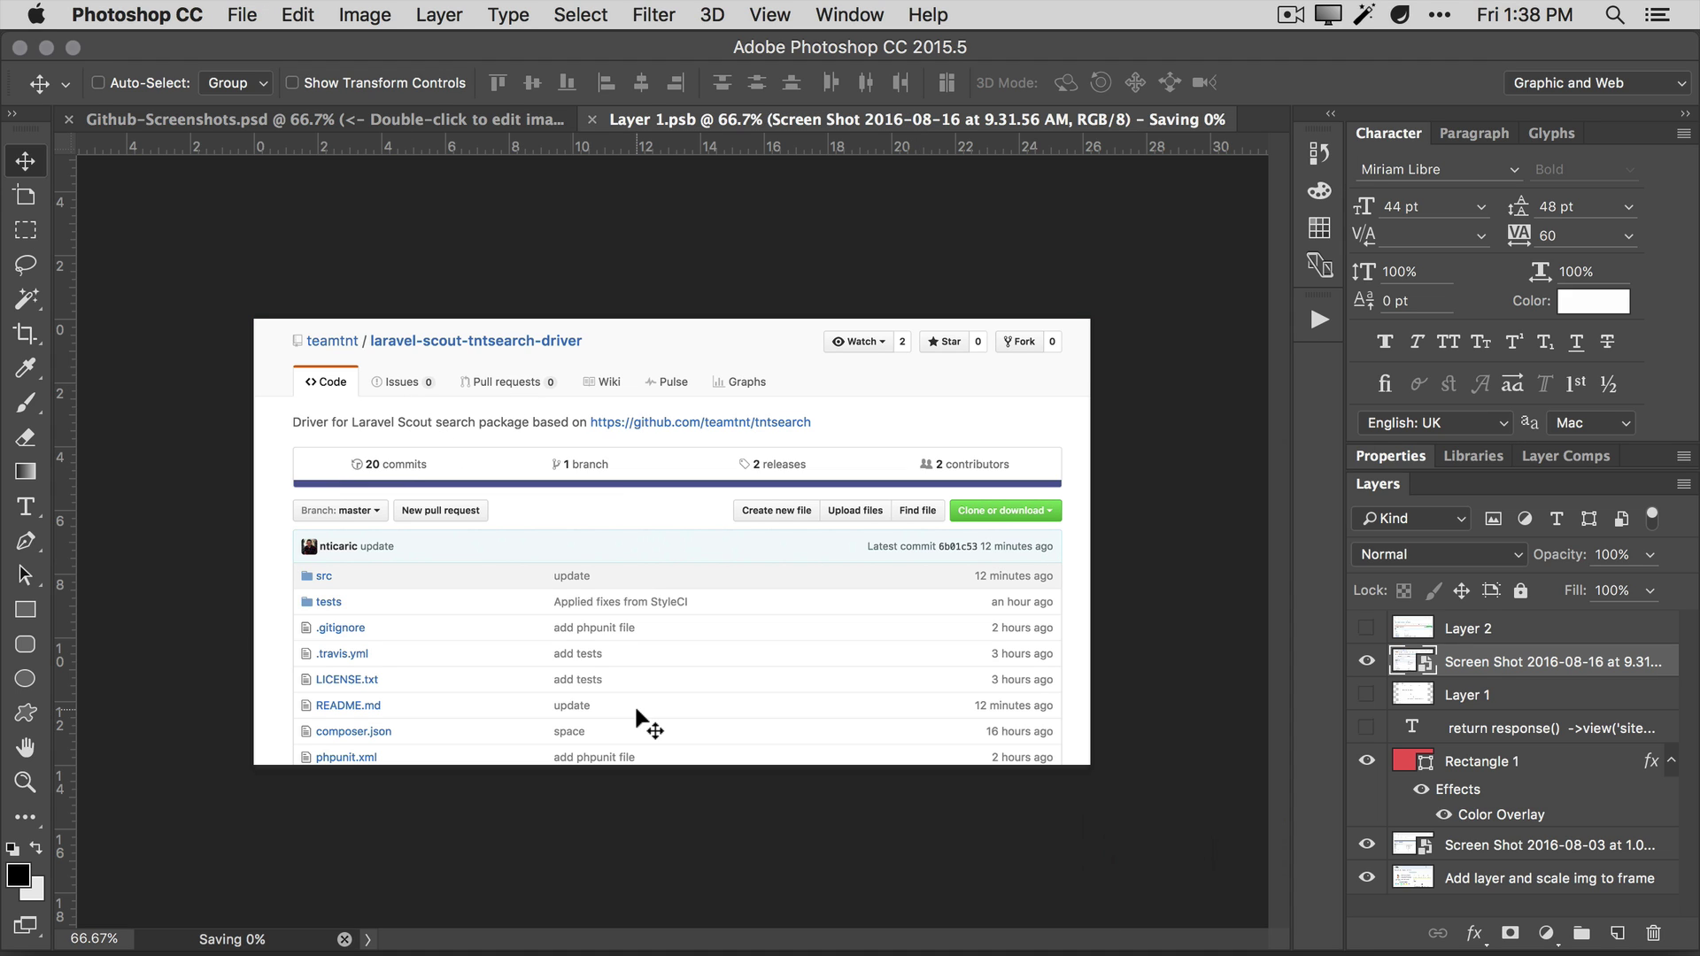
pyautogui.click(454, 115)
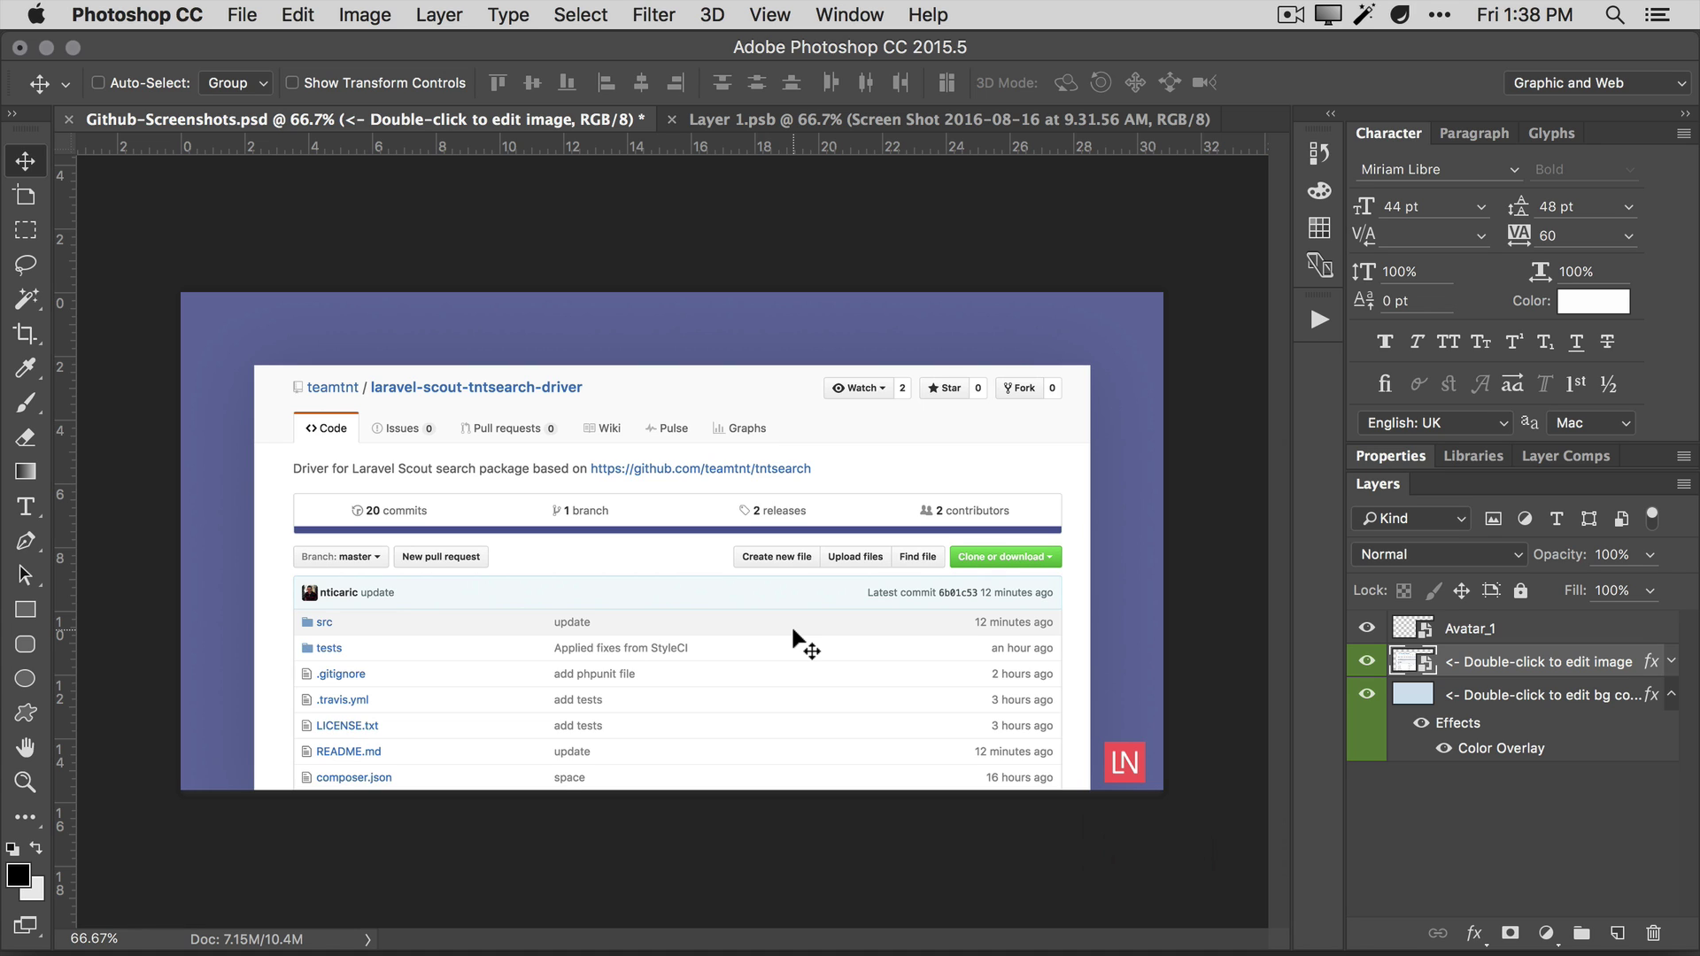
# Open the recent UI Screenshots and websites.psd from Laravel News Examples and open the colour of its background's Color Overlay for editing.
pyautogui.click(229, 15)
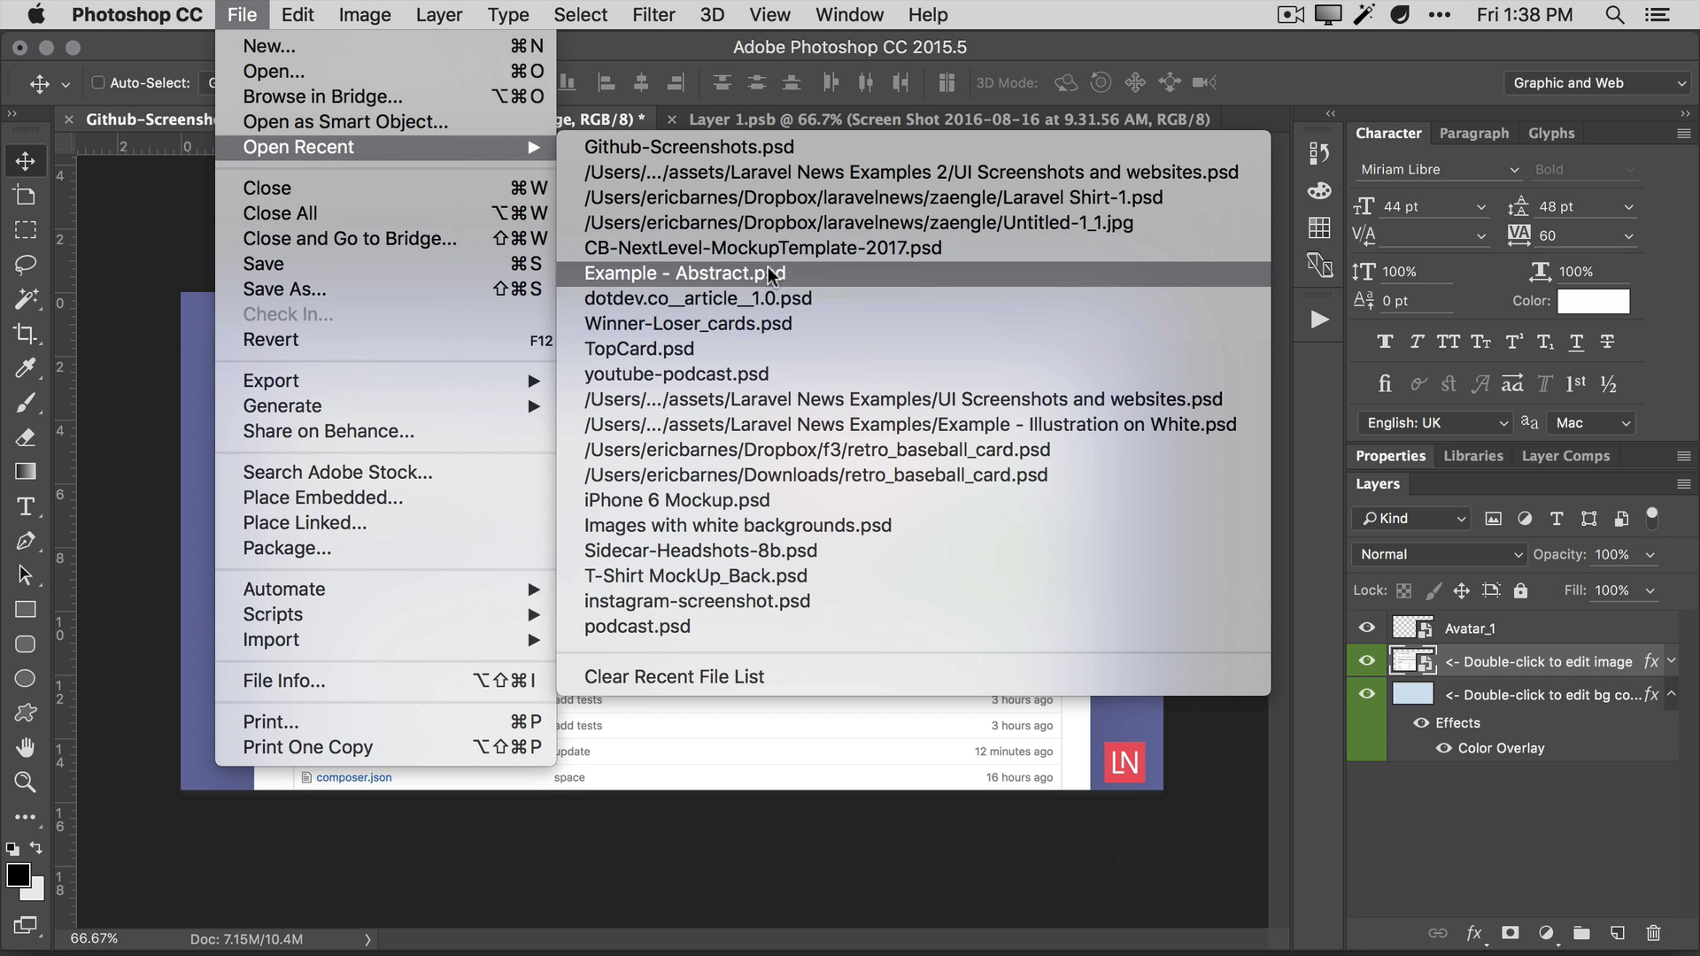
pyautogui.click(812, 399)
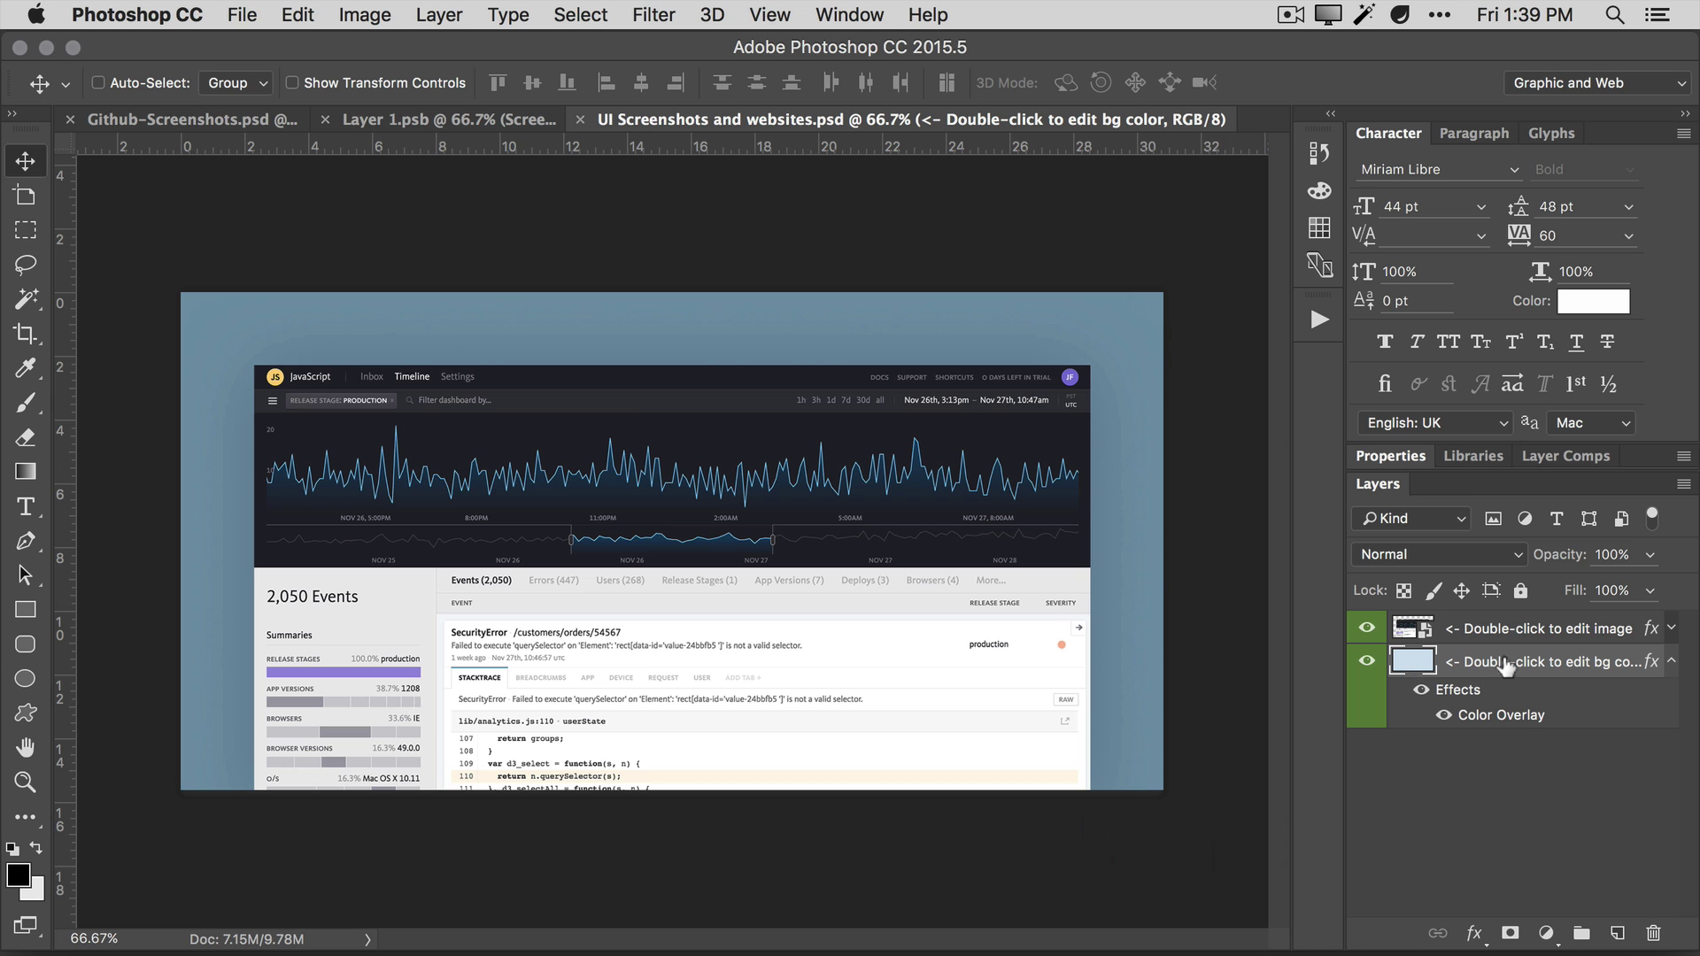
pyautogui.doubleClick(1501, 717)
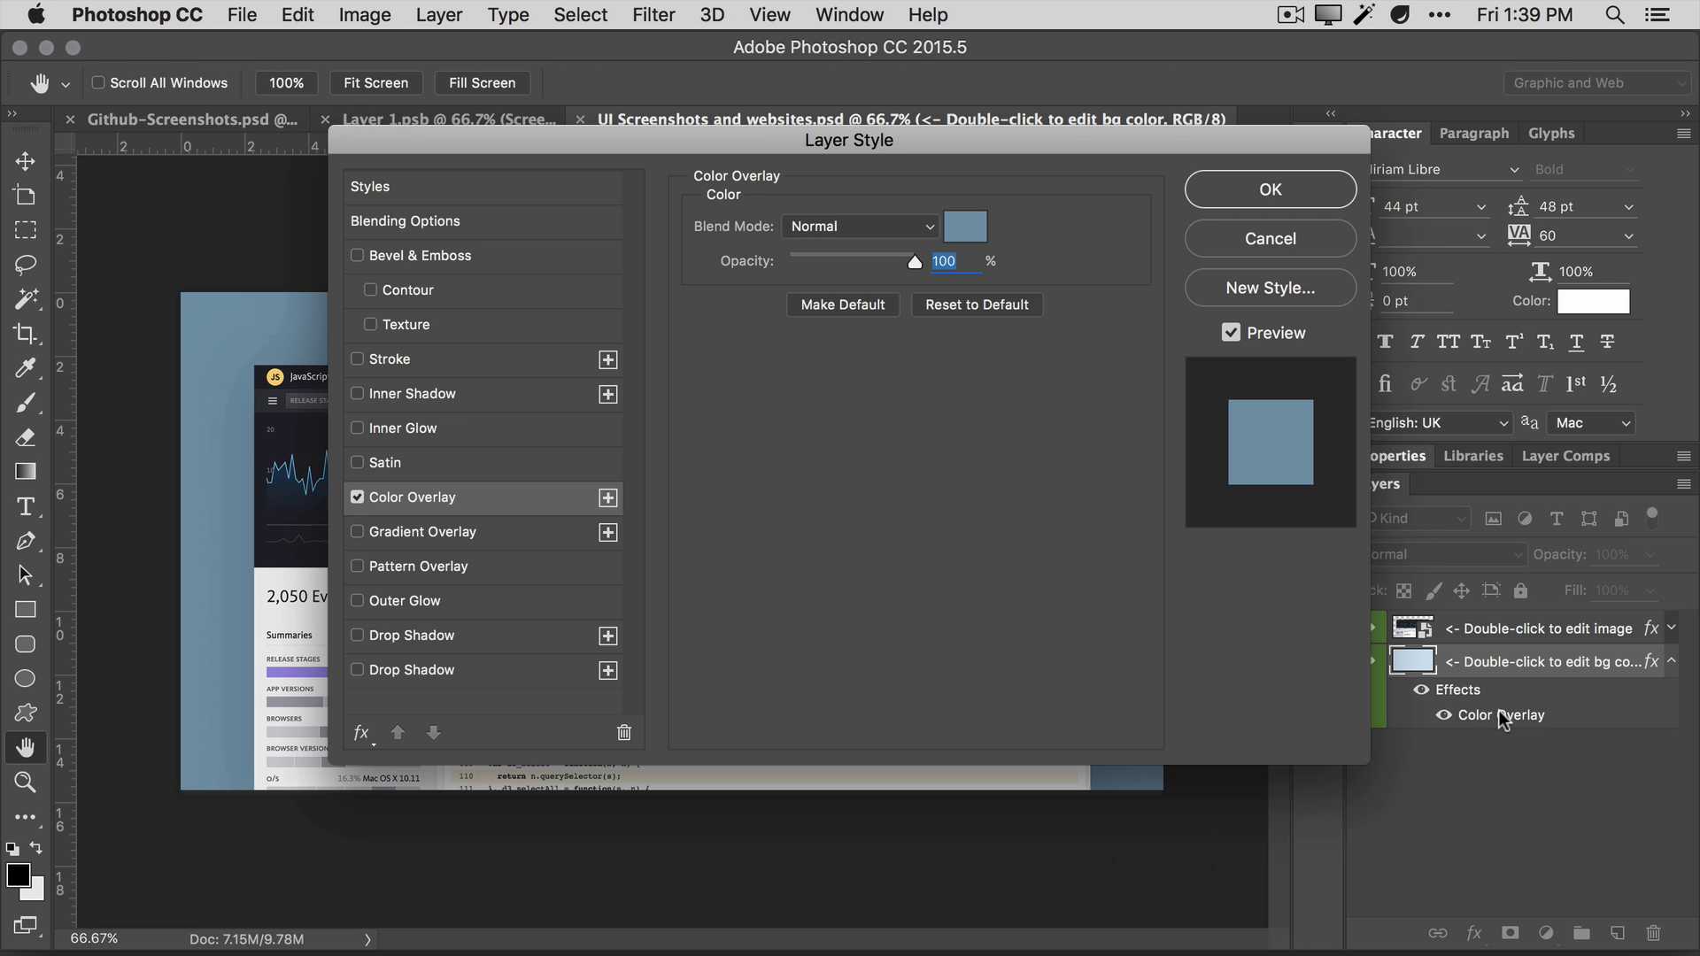
pyautogui.moveTo(782, 140); pyautogui.dragTo(1213, 176)
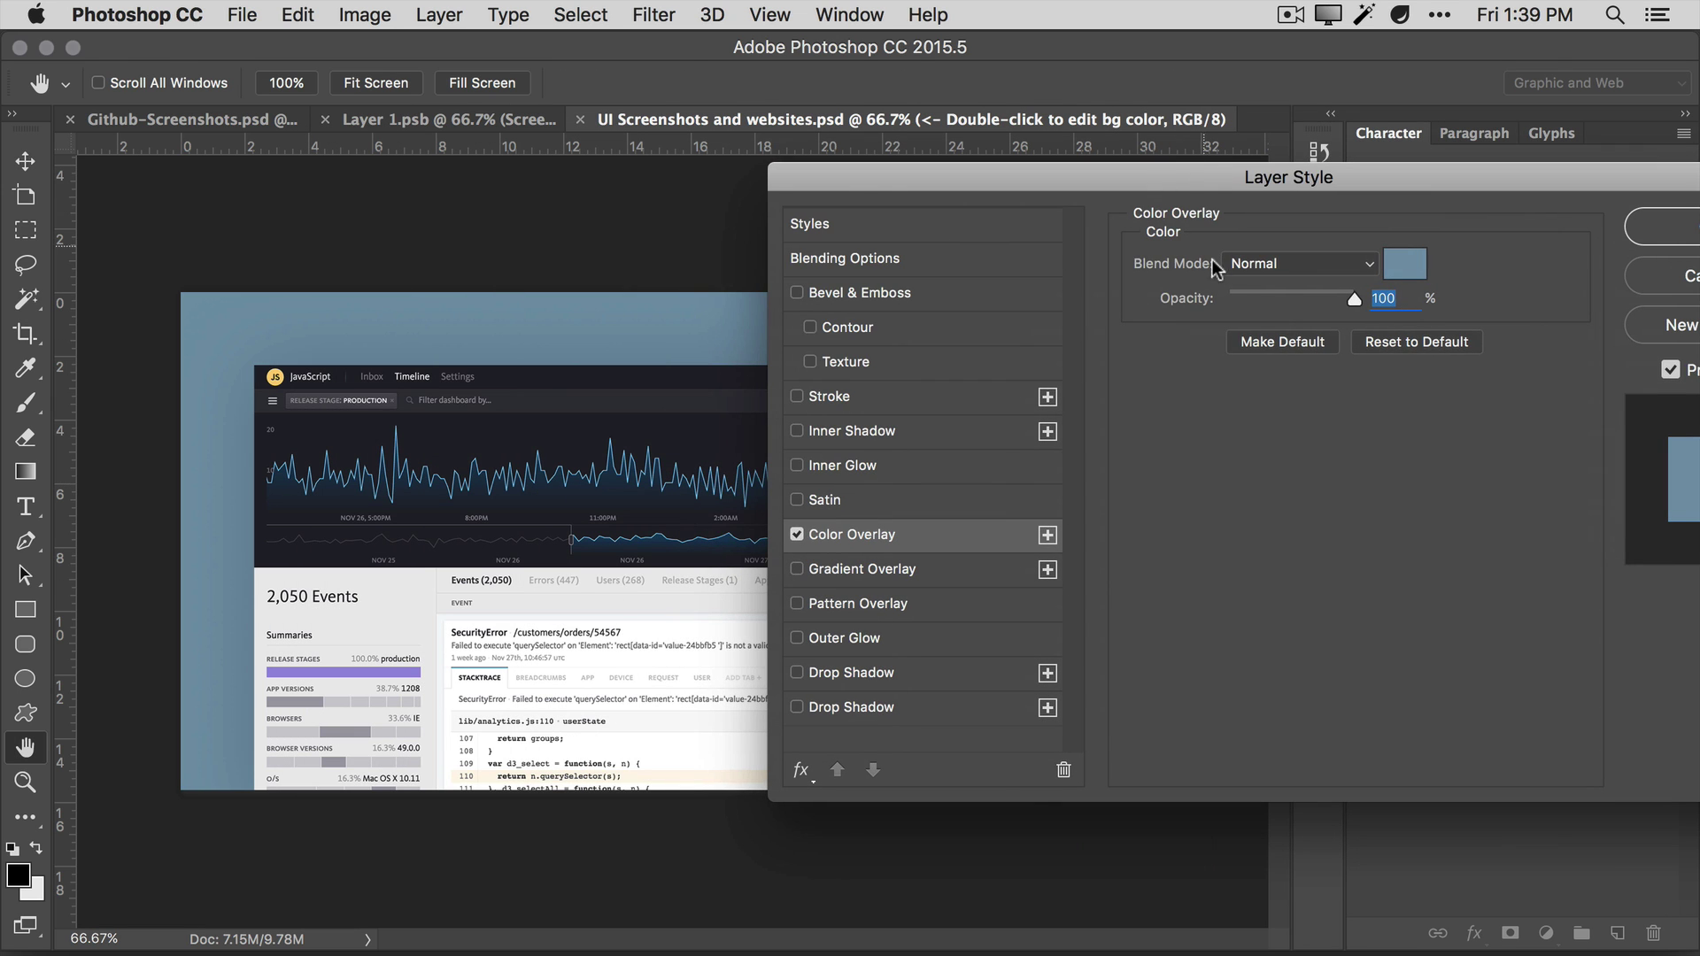
pyautogui.click(1405, 263)
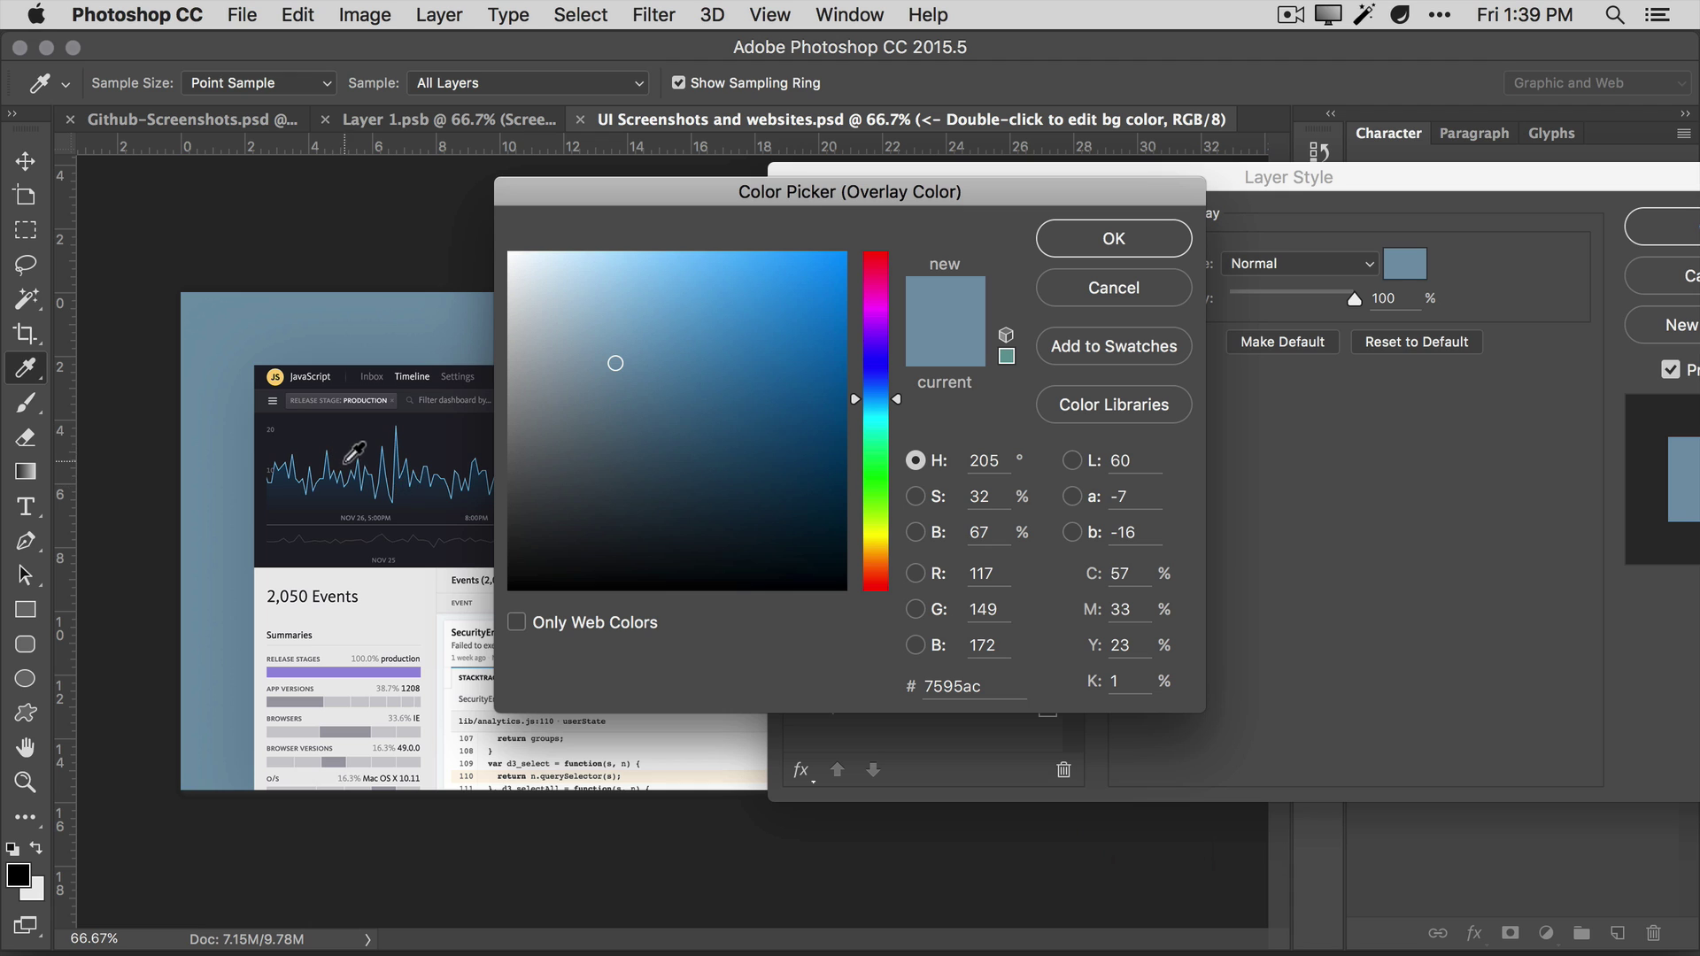
# Try the screenshot's yellow and dark tones as background overlay, settle on the purple 998fe0 of its Release Stages bar and apply the style.
pyautogui.click(324, 467)
pyautogui.moveTo(324, 467); pyautogui.dragTo(285, 370)
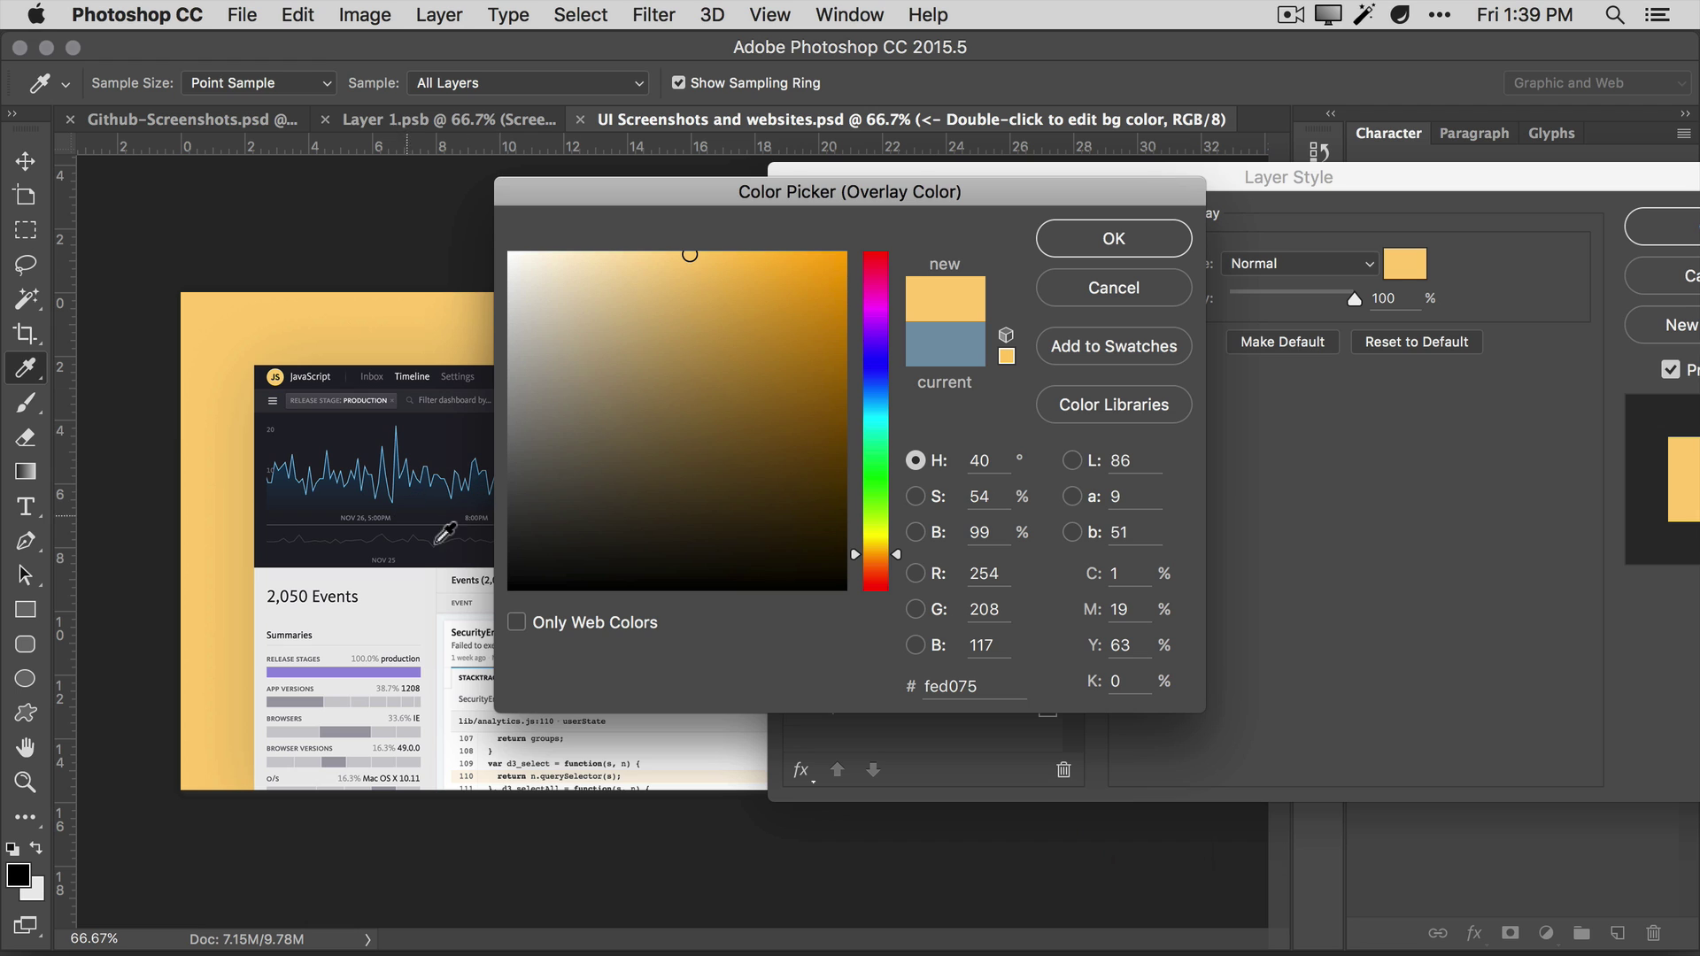
pyautogui.click(433, 552)
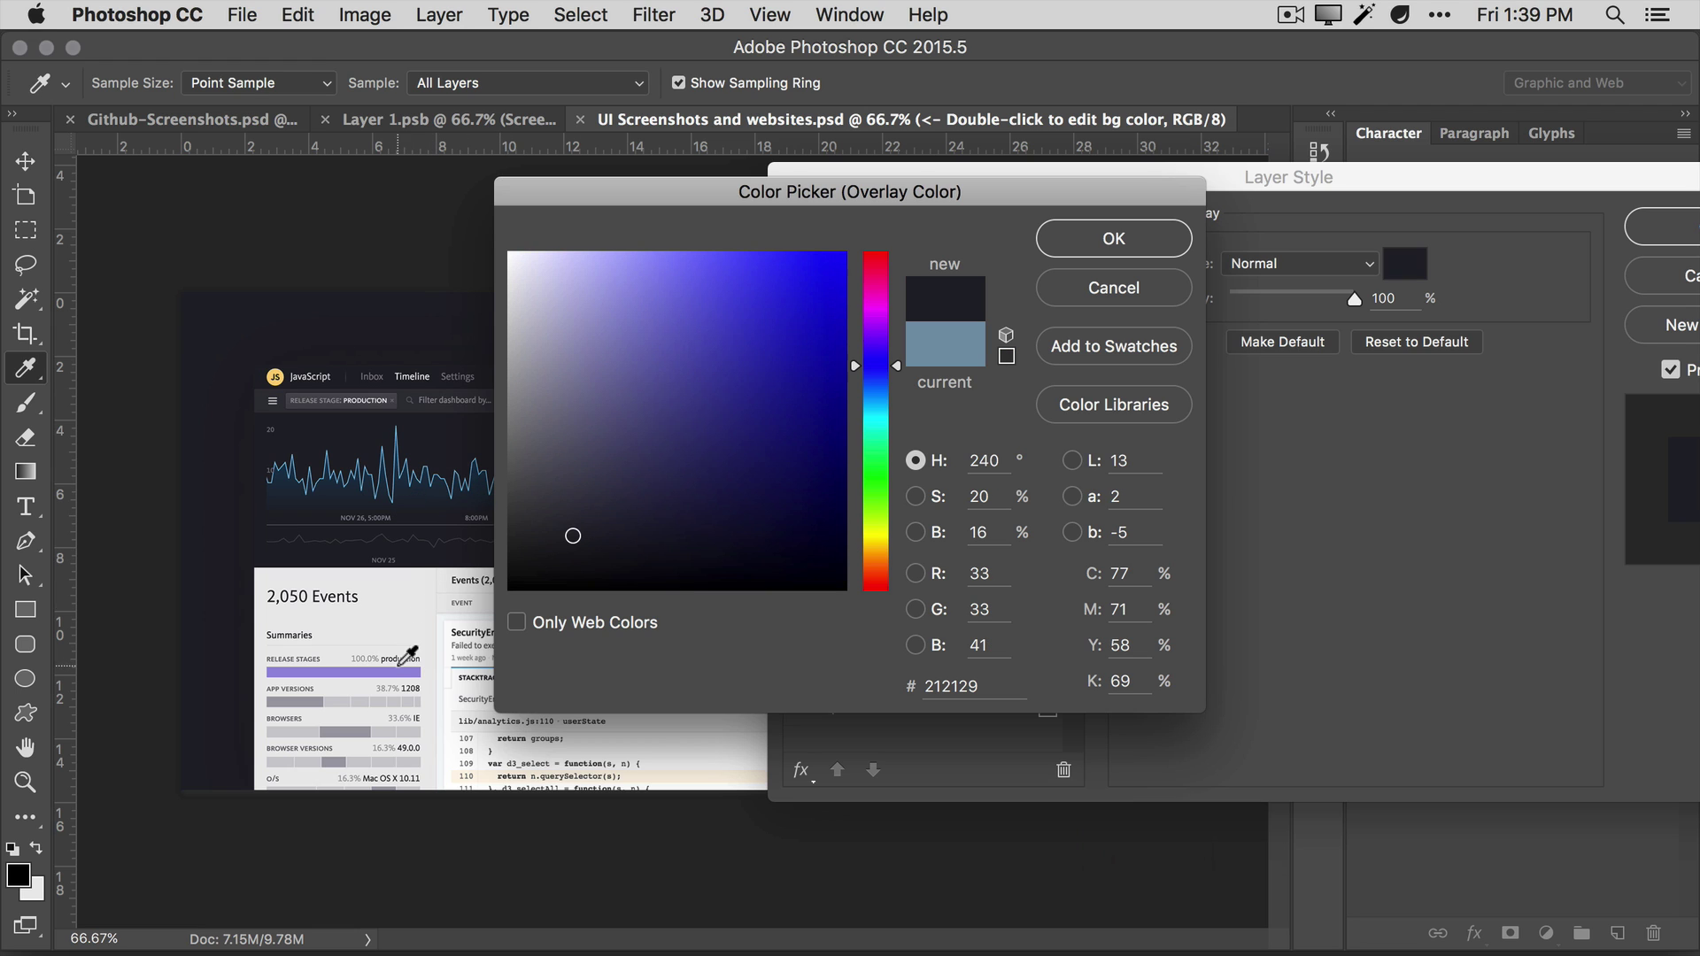
pyautogui.moveTo(392, 666)
pyautogui.mouseDown()
pyautogui.moveTo(386, 688)
pyautogui.moveTo(388, 670)
pyautogui.mouseUp()
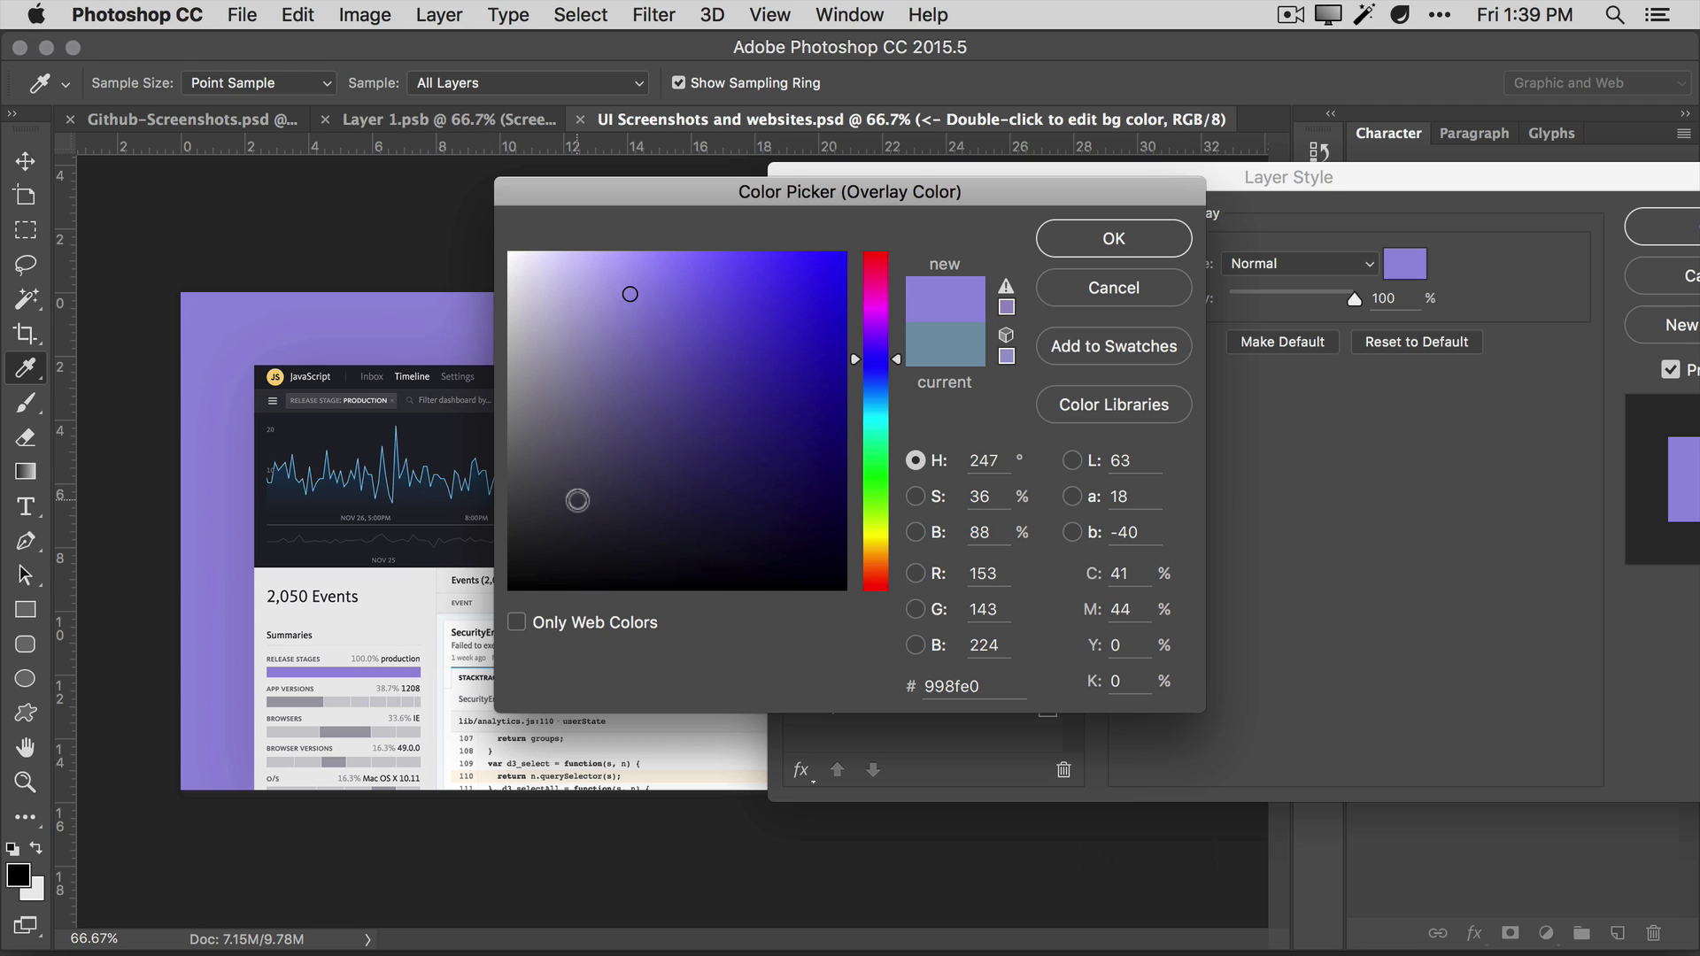
pyautogui.click(1108, 243)
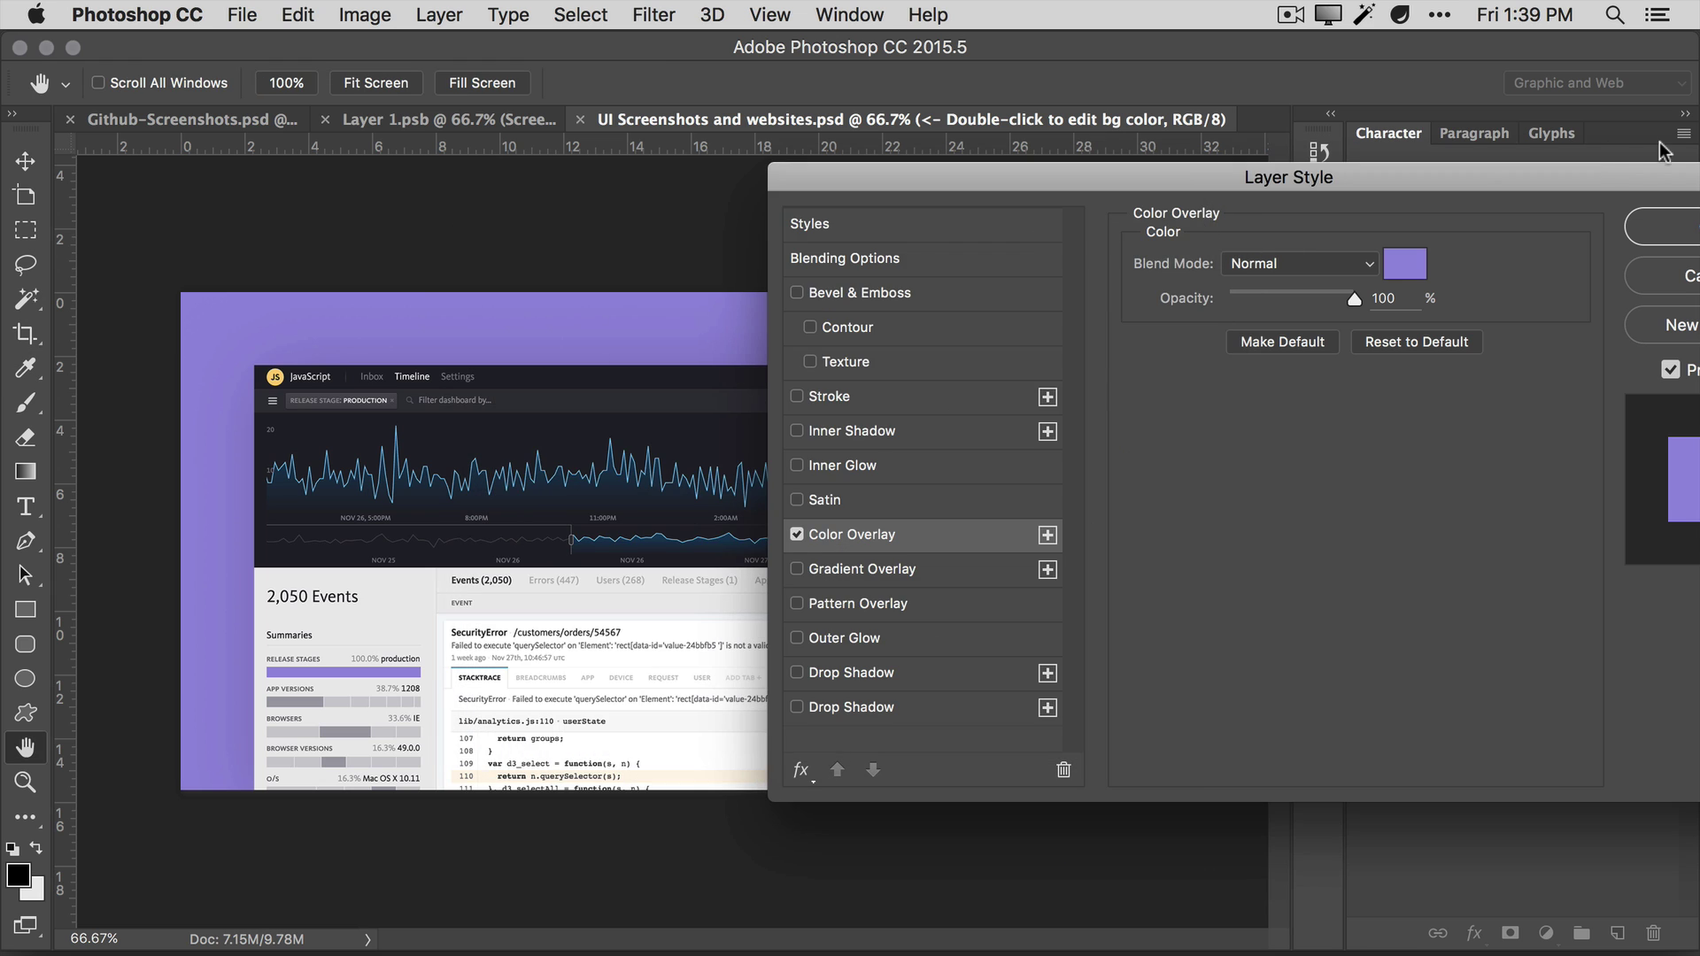
pyautogui.moveTo(1644, 179); pyautogui.dragTo(1304, 186)
pyautogui.click(1327, 237)
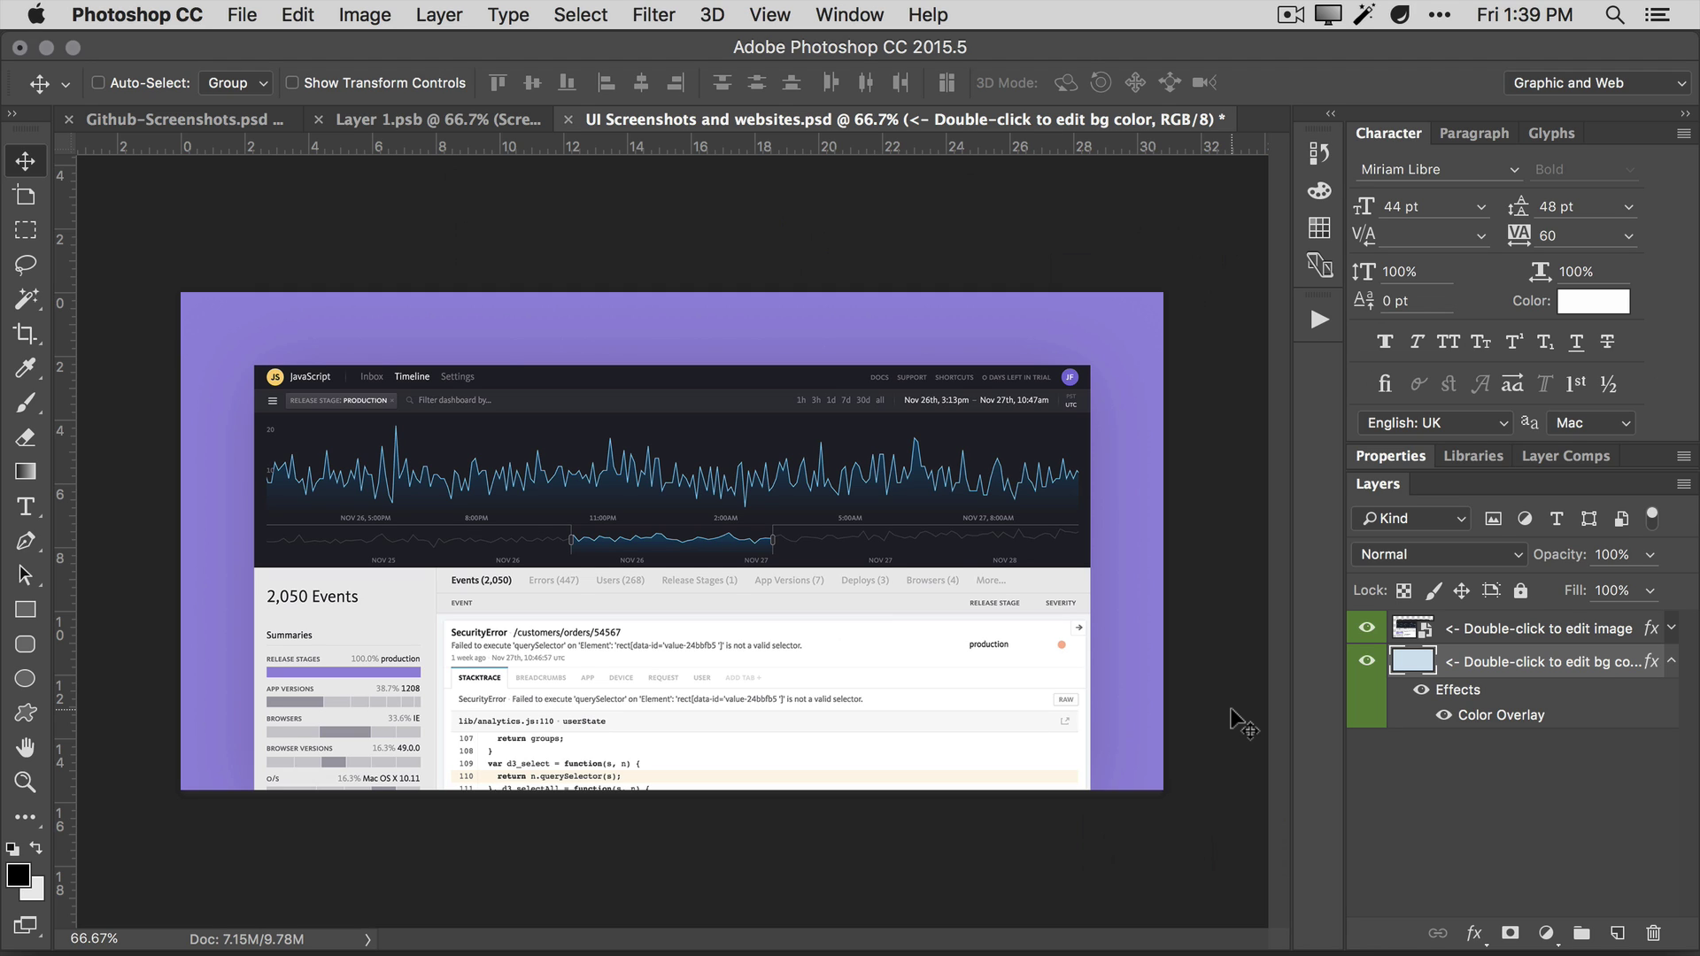
# Switch to Chrome and open github.com/laravel/laravel in a new tab.
pyautogui.press('super+Tab')
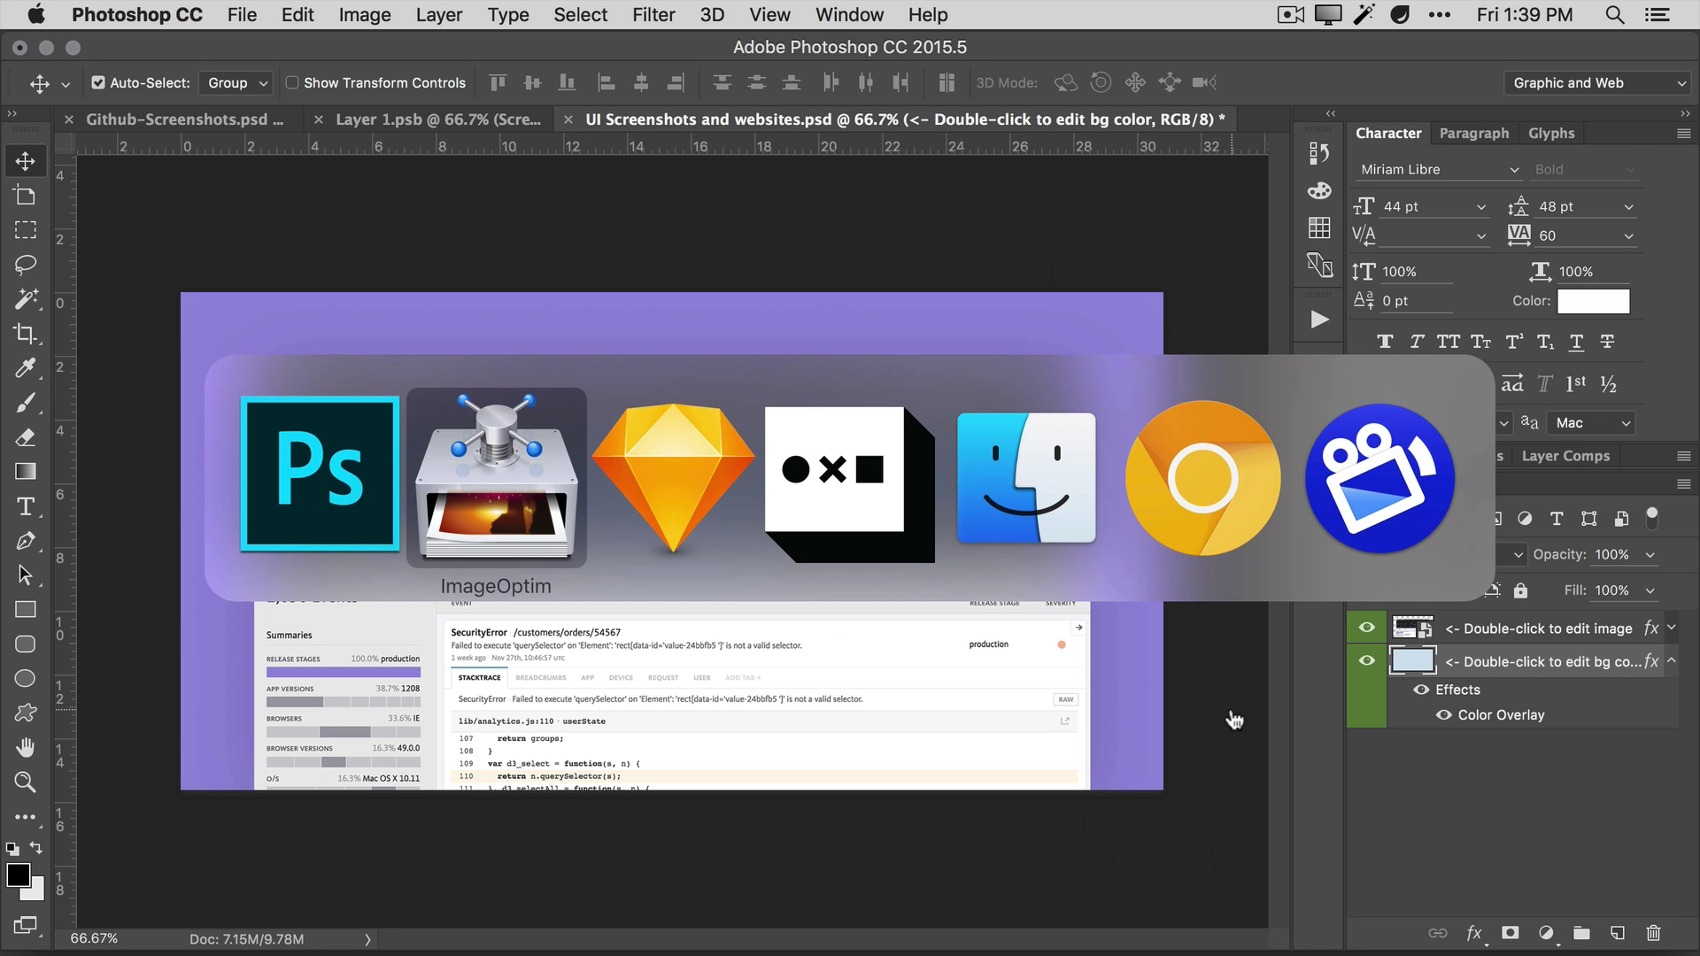
pyautogui.press('super+Tab')
pyautogui.press('super+Tab')
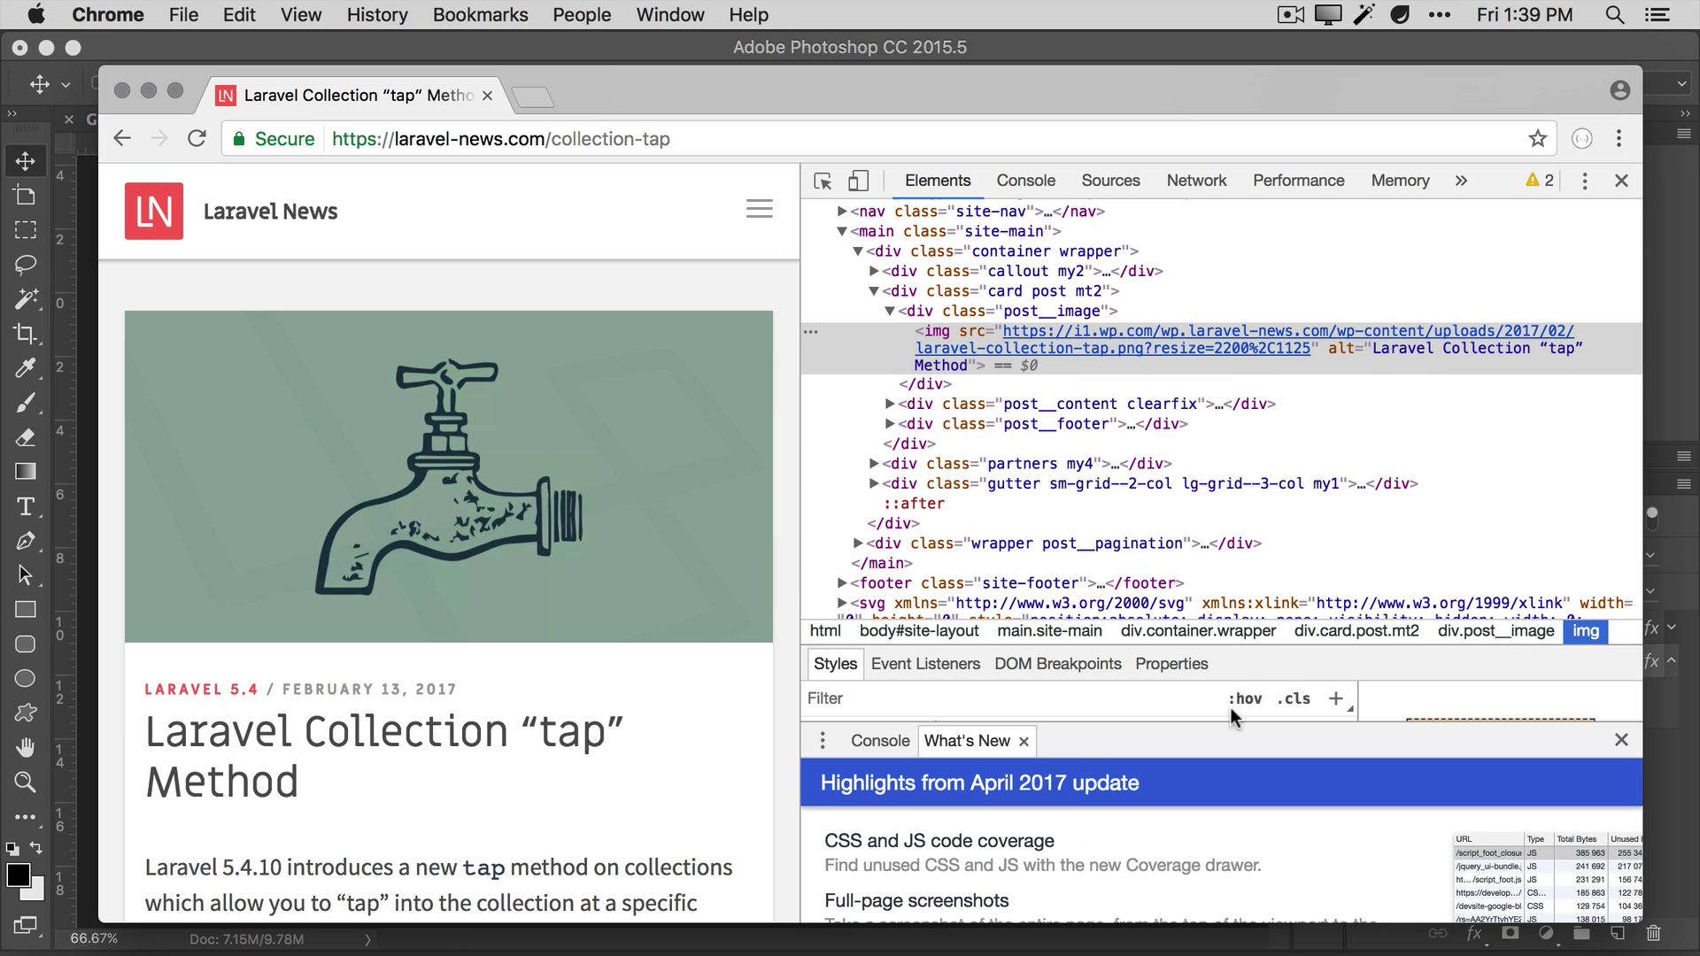
pyautogui.press('super+t')
pyautogui.write('git')
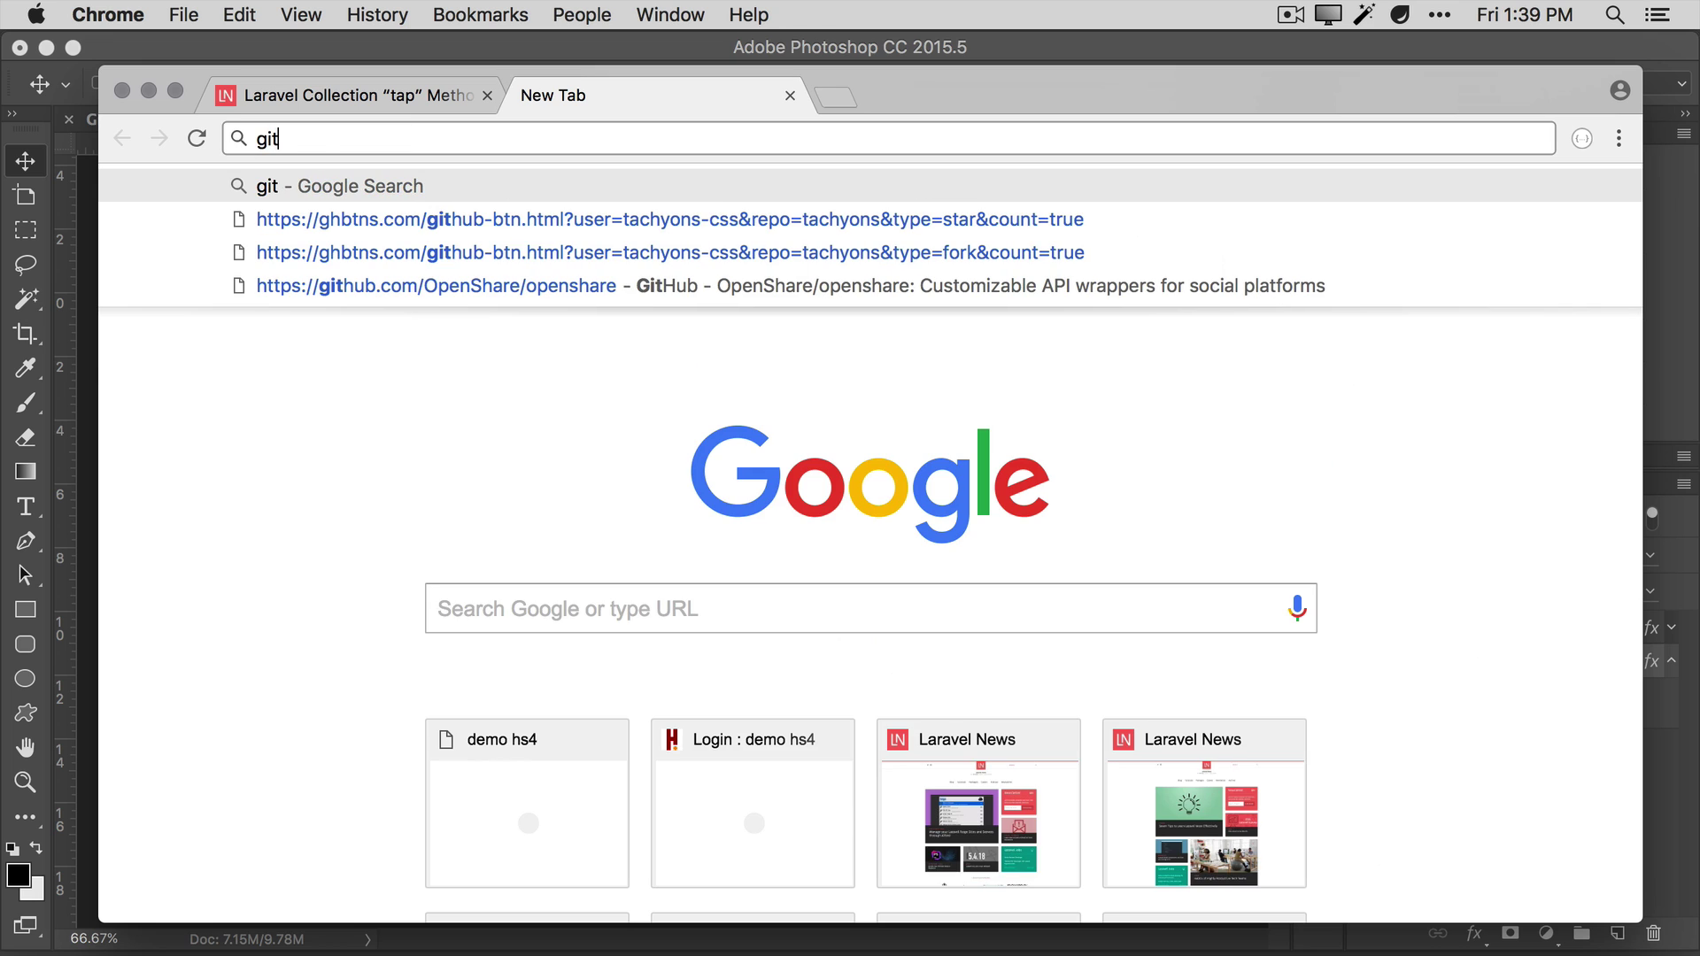
pyautogui.press('Down')
pyautogui.press('Up')
pyautogui.write('hub.com/laravel')
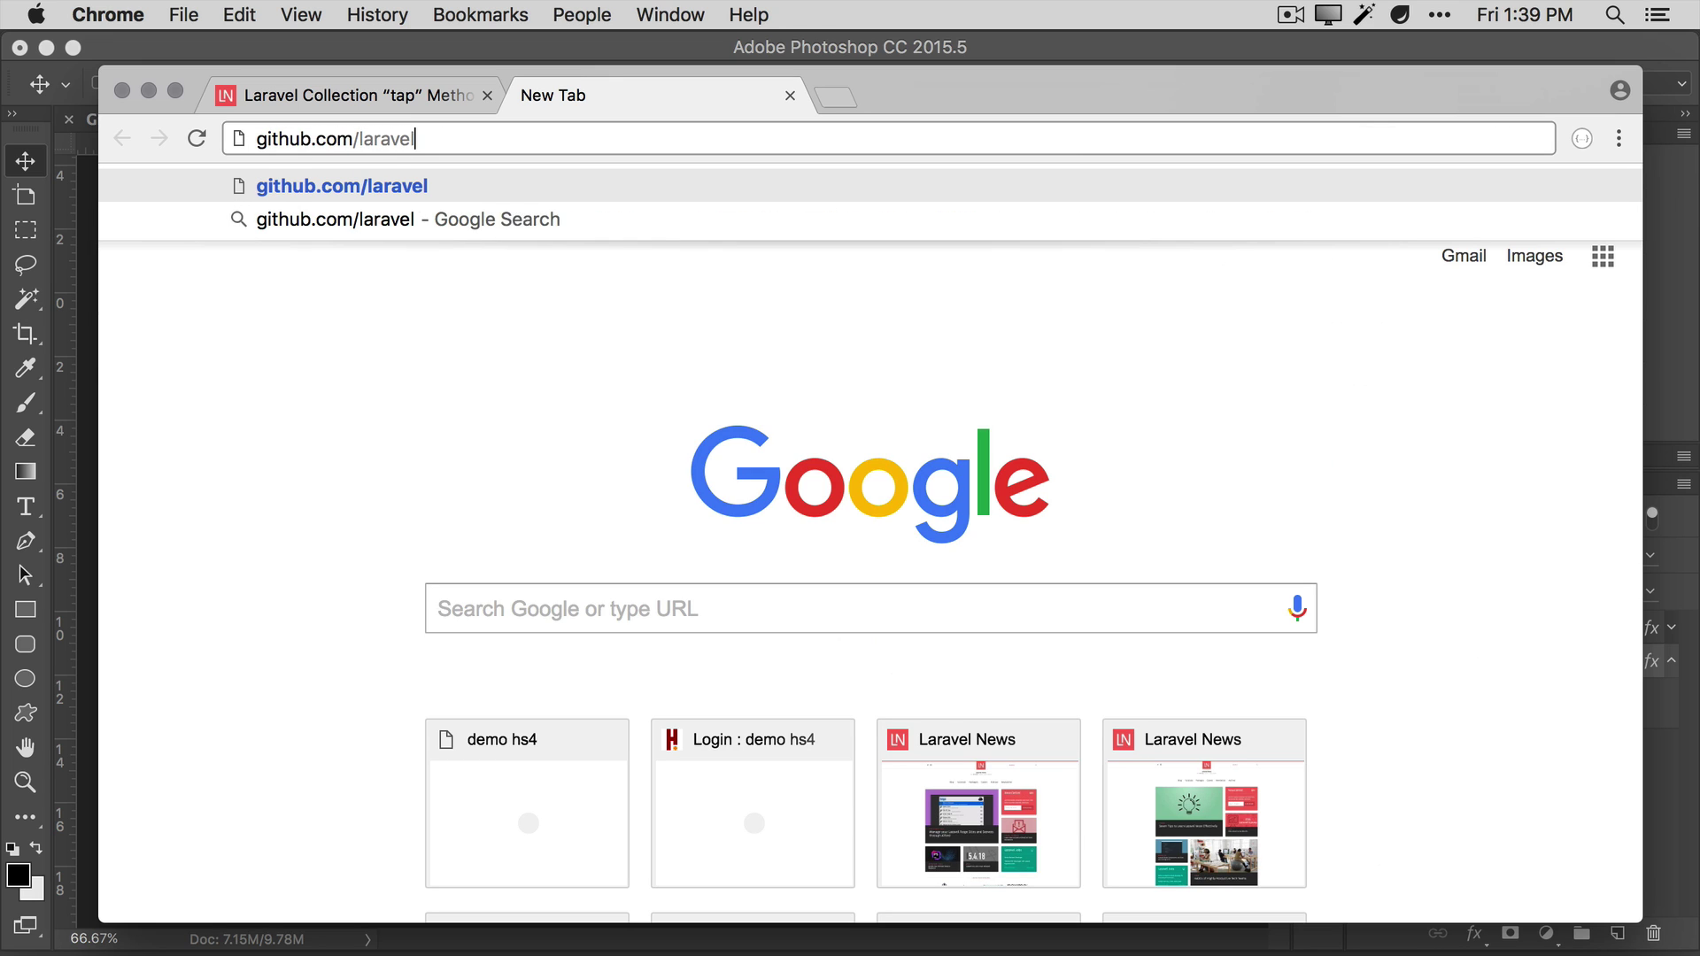
pyautogui.write('/laravel')
pyautogui.press('Return')
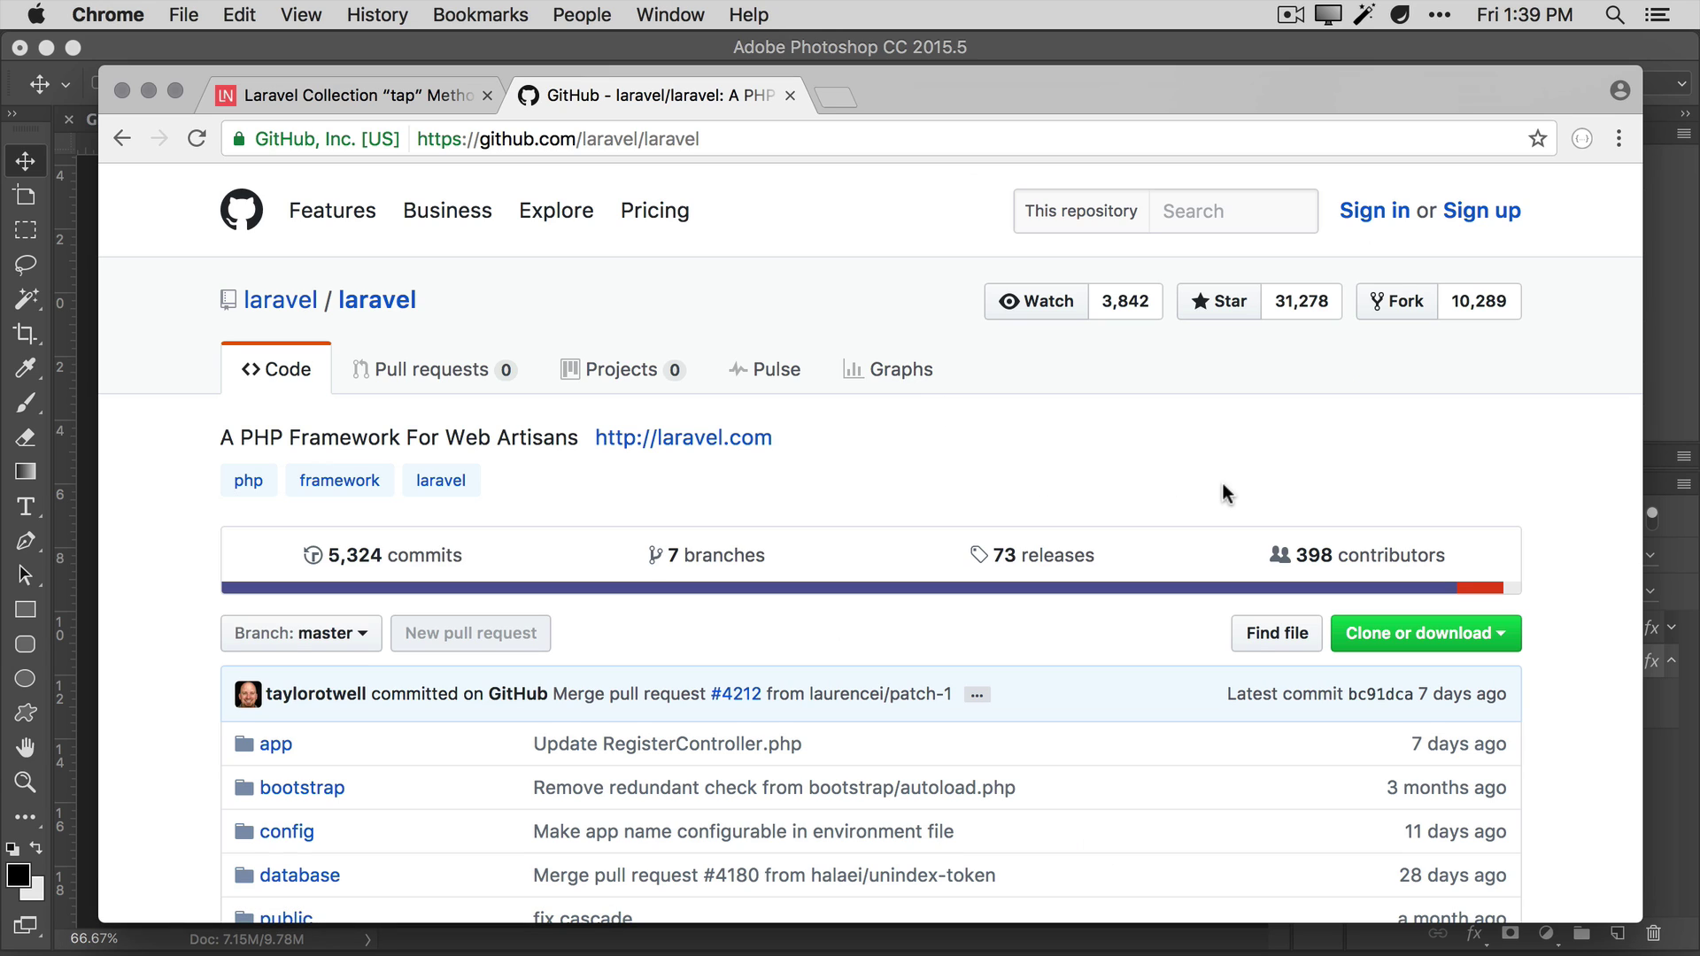
# Capture the repository page area, switch back to Photoshop and paste the capture into the template's image smart object.
pyautogui.press('super+shift+4')
pyautogui.moveTo(142, 165); pyautogui.dragTo(1588, 920)
pyautogui.press('super+Tab')
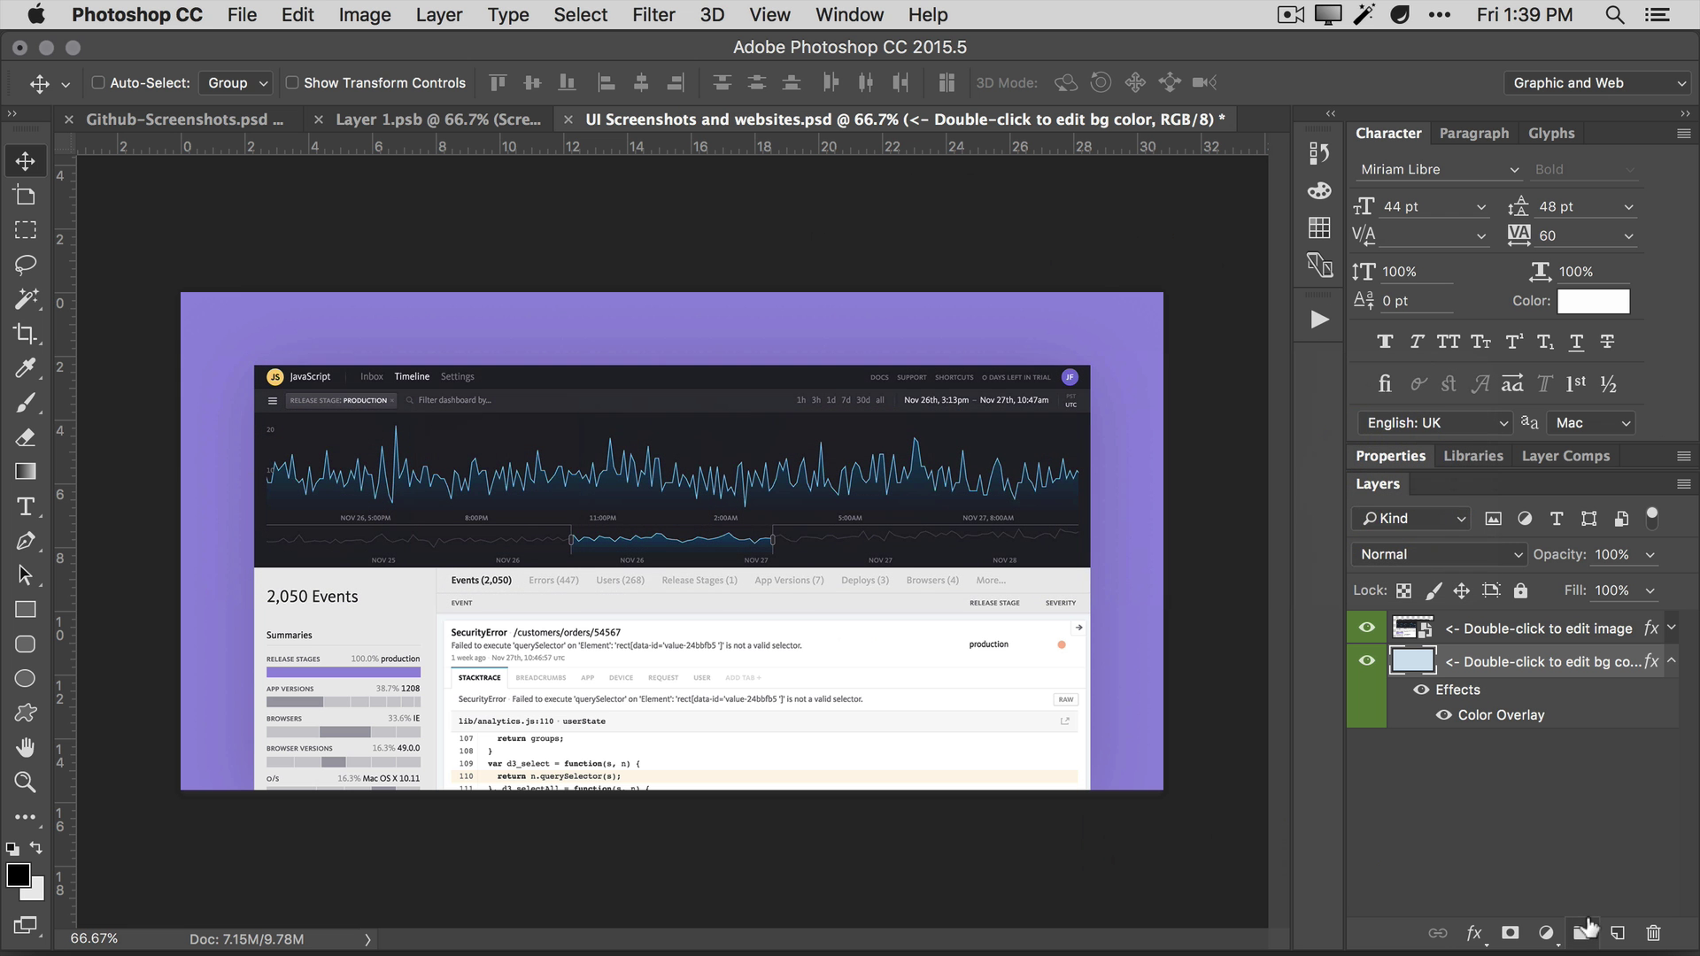
pyautogui.click(1419, 631)
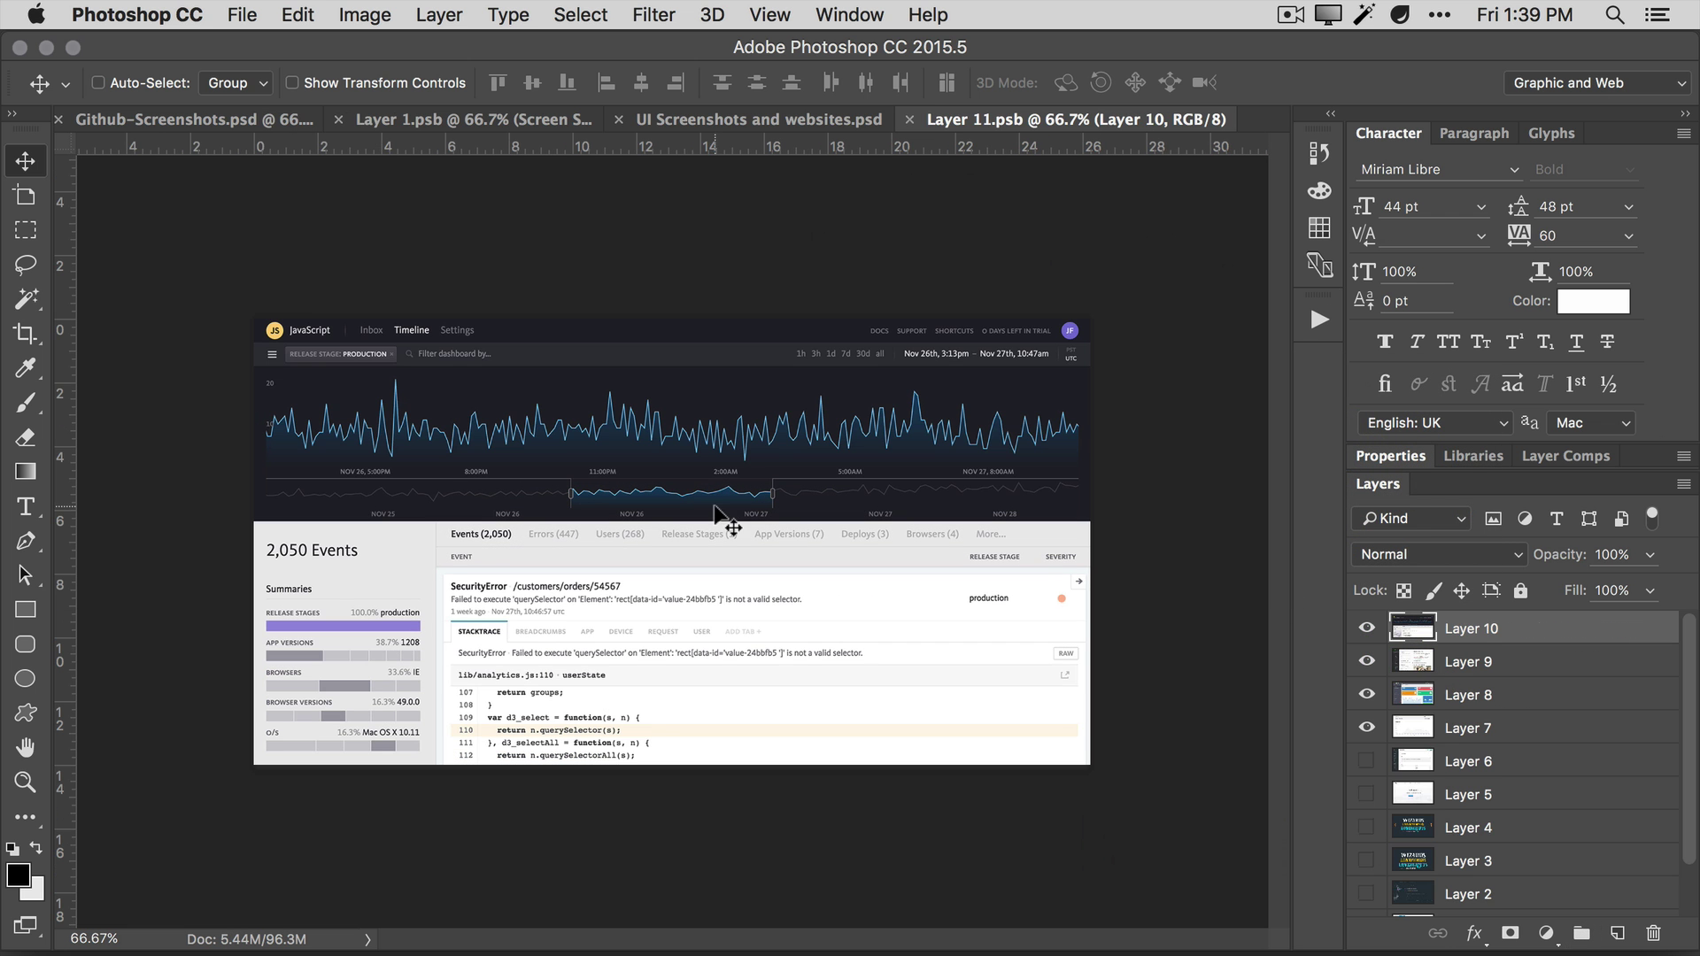
pyautogui.press('super+v')
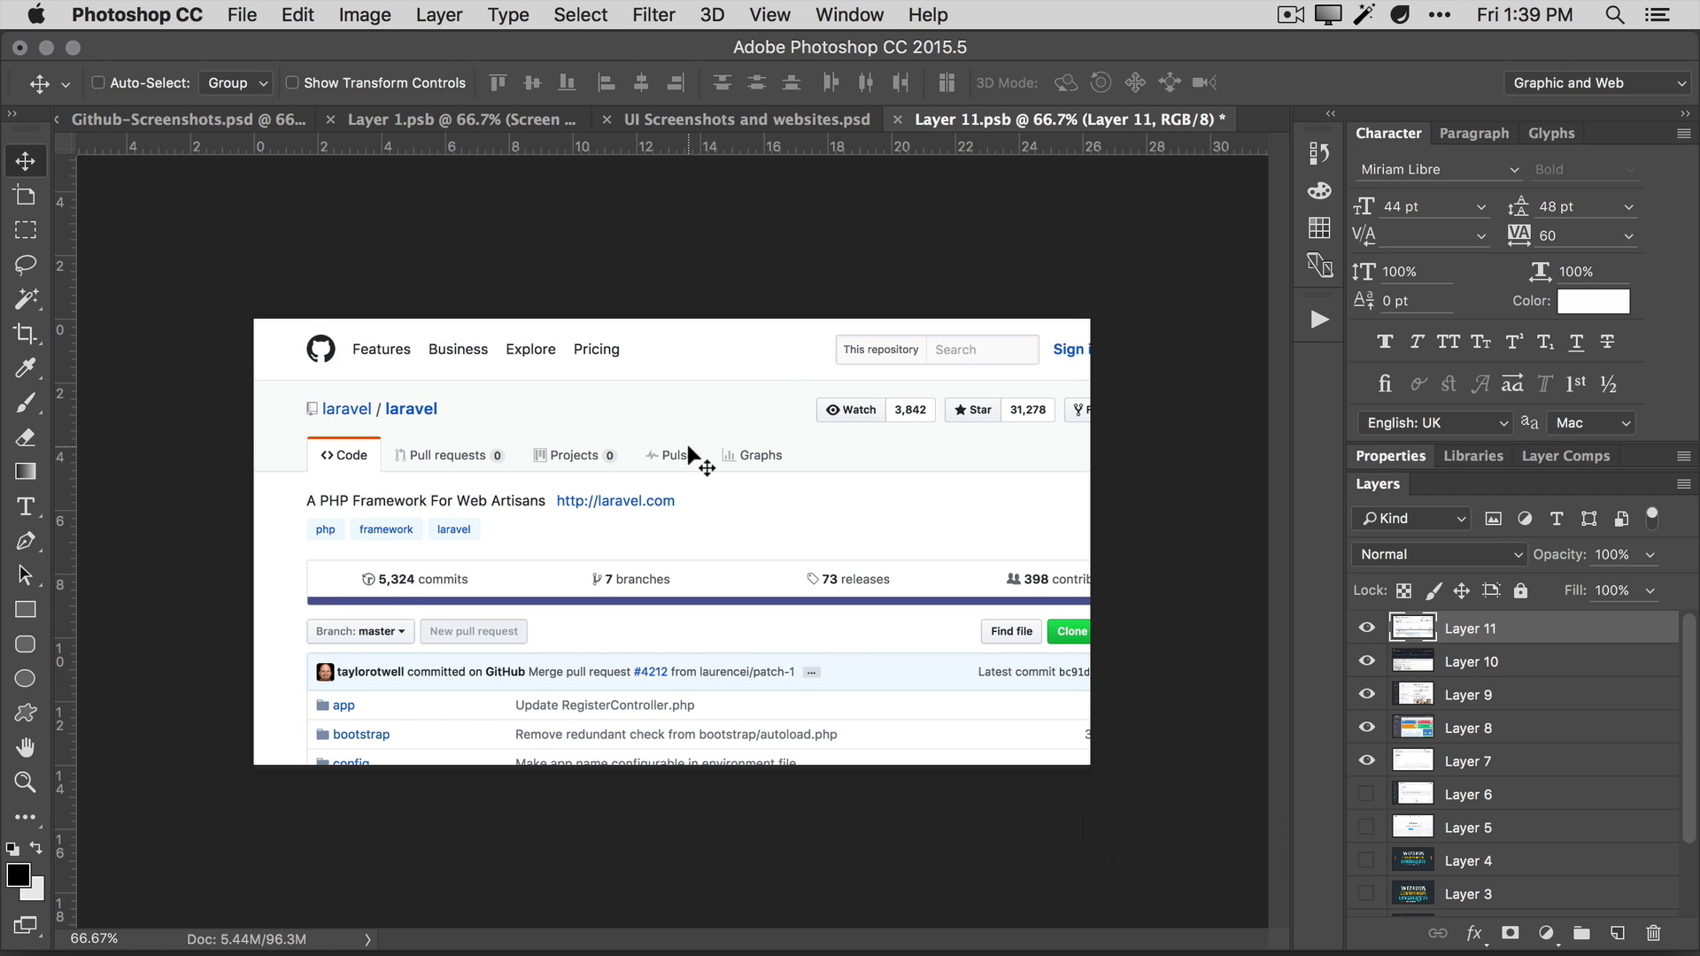
# Scale down and reposition the pasted repository capture to fit the canvas width, save the smart object and return to the UI Screenshots template.
pyautogui.moveTo(688, 447); pyautogui.dragTo(646, 447)
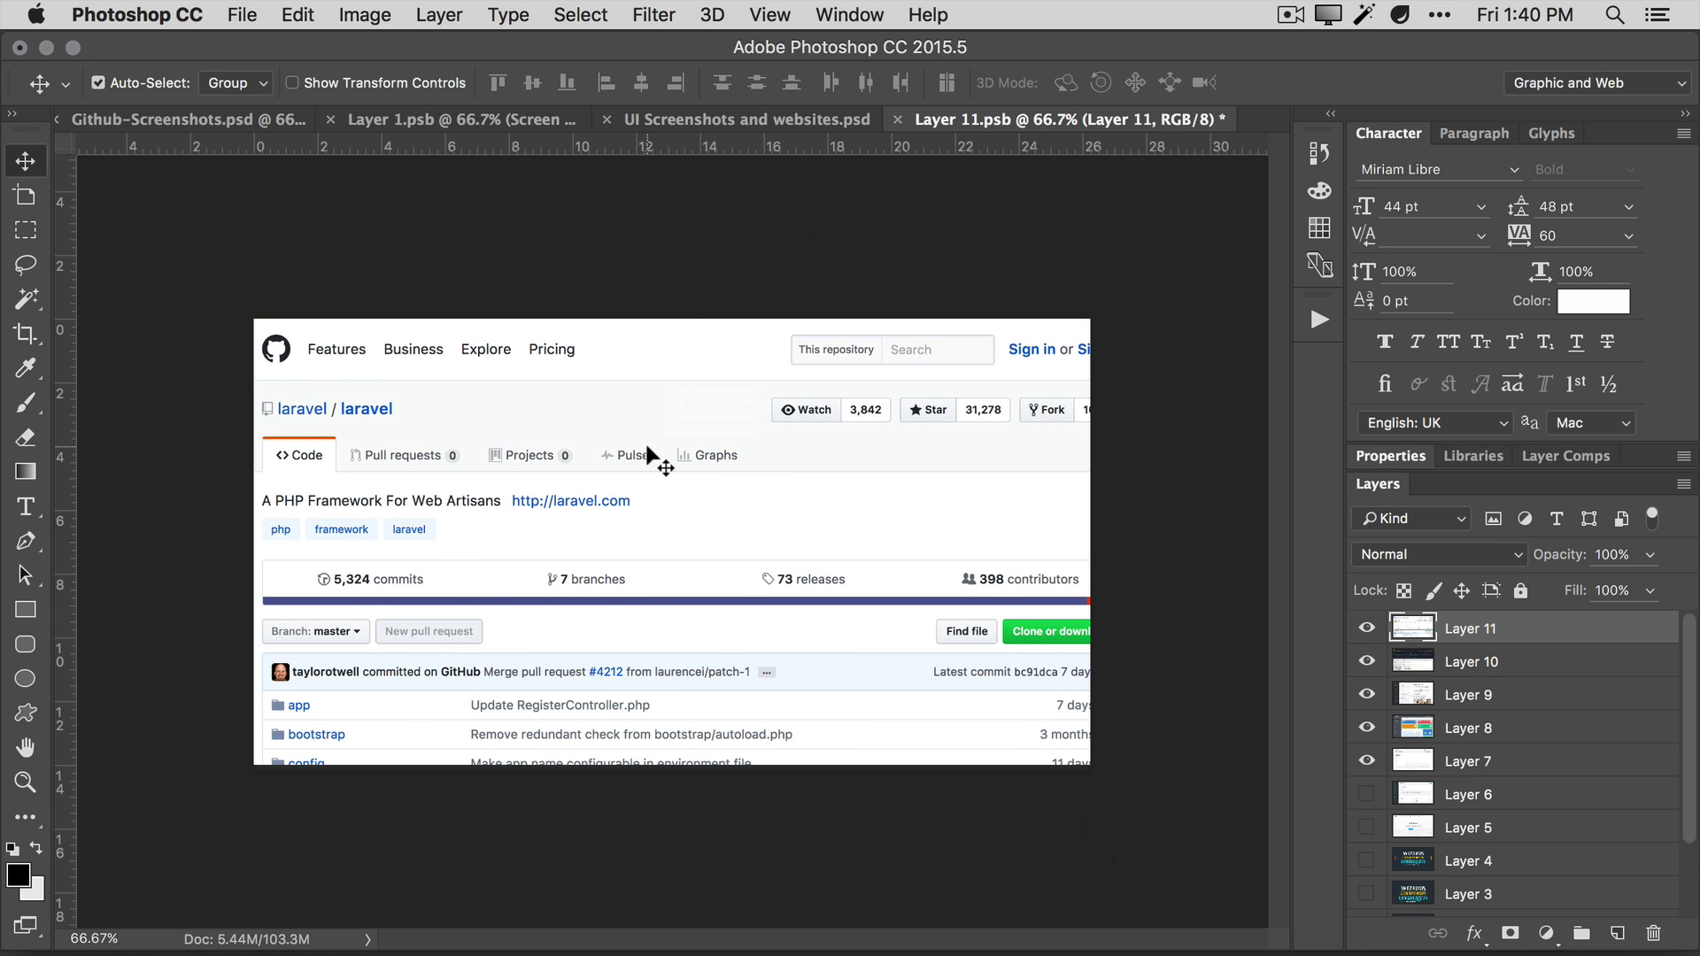
pyautogui.press('super+t')
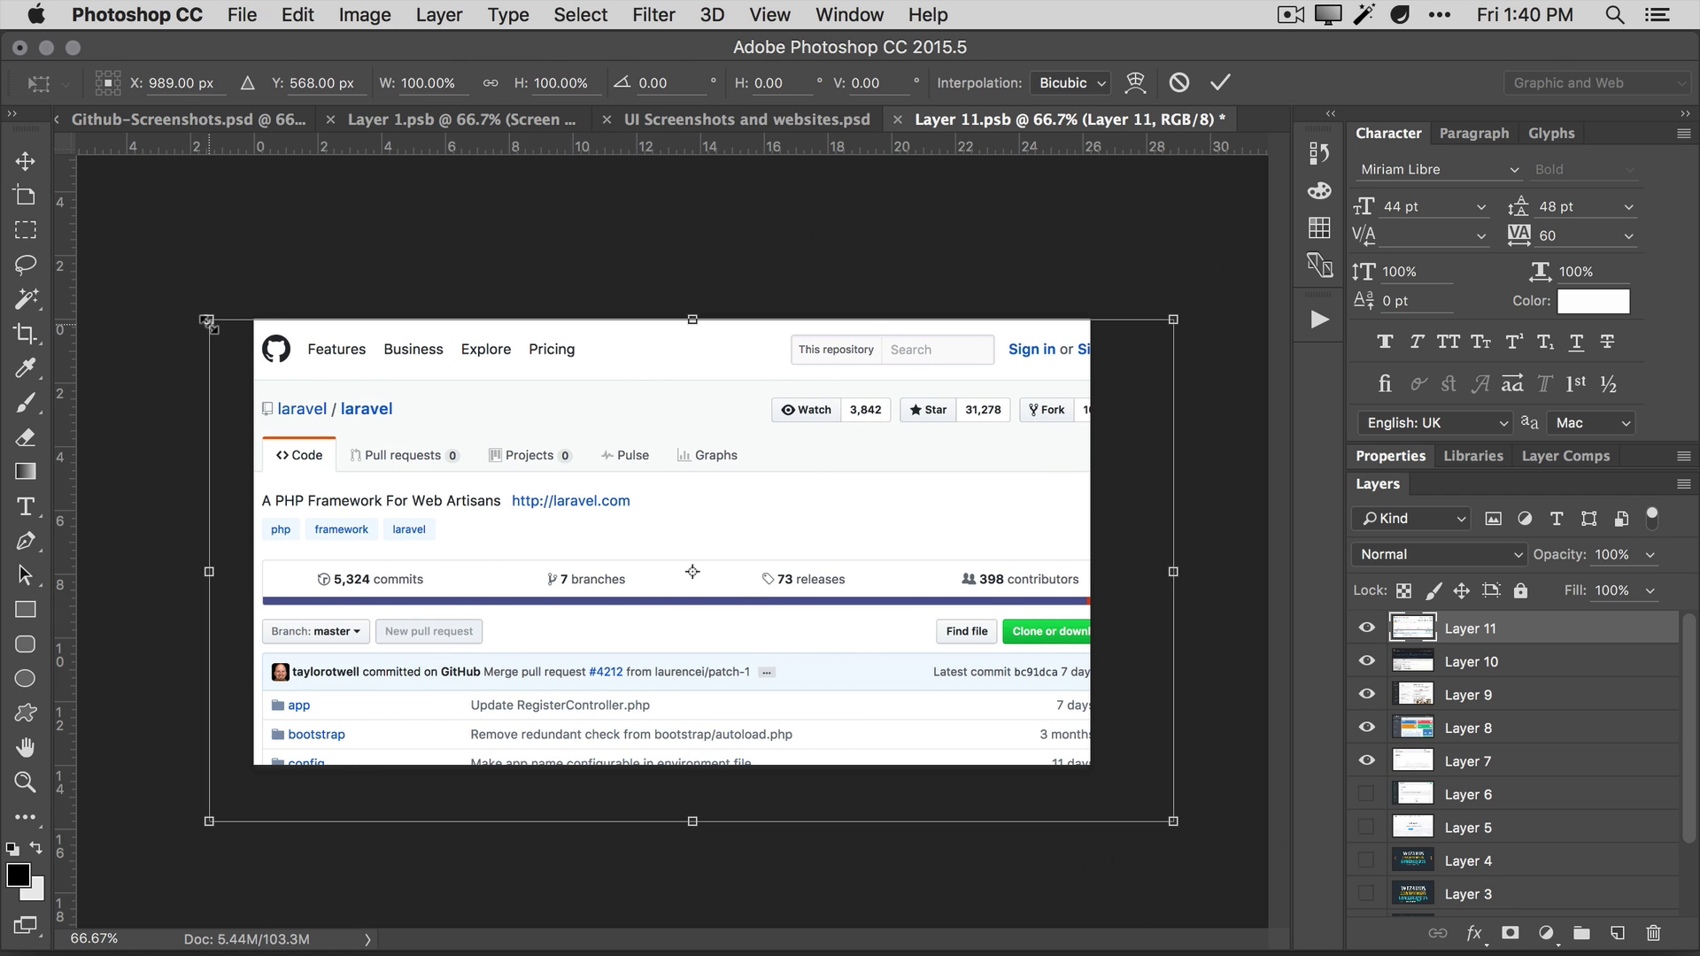
pyautogui.moveTo(209, 319); pyautogui.dragTo(251, 340)
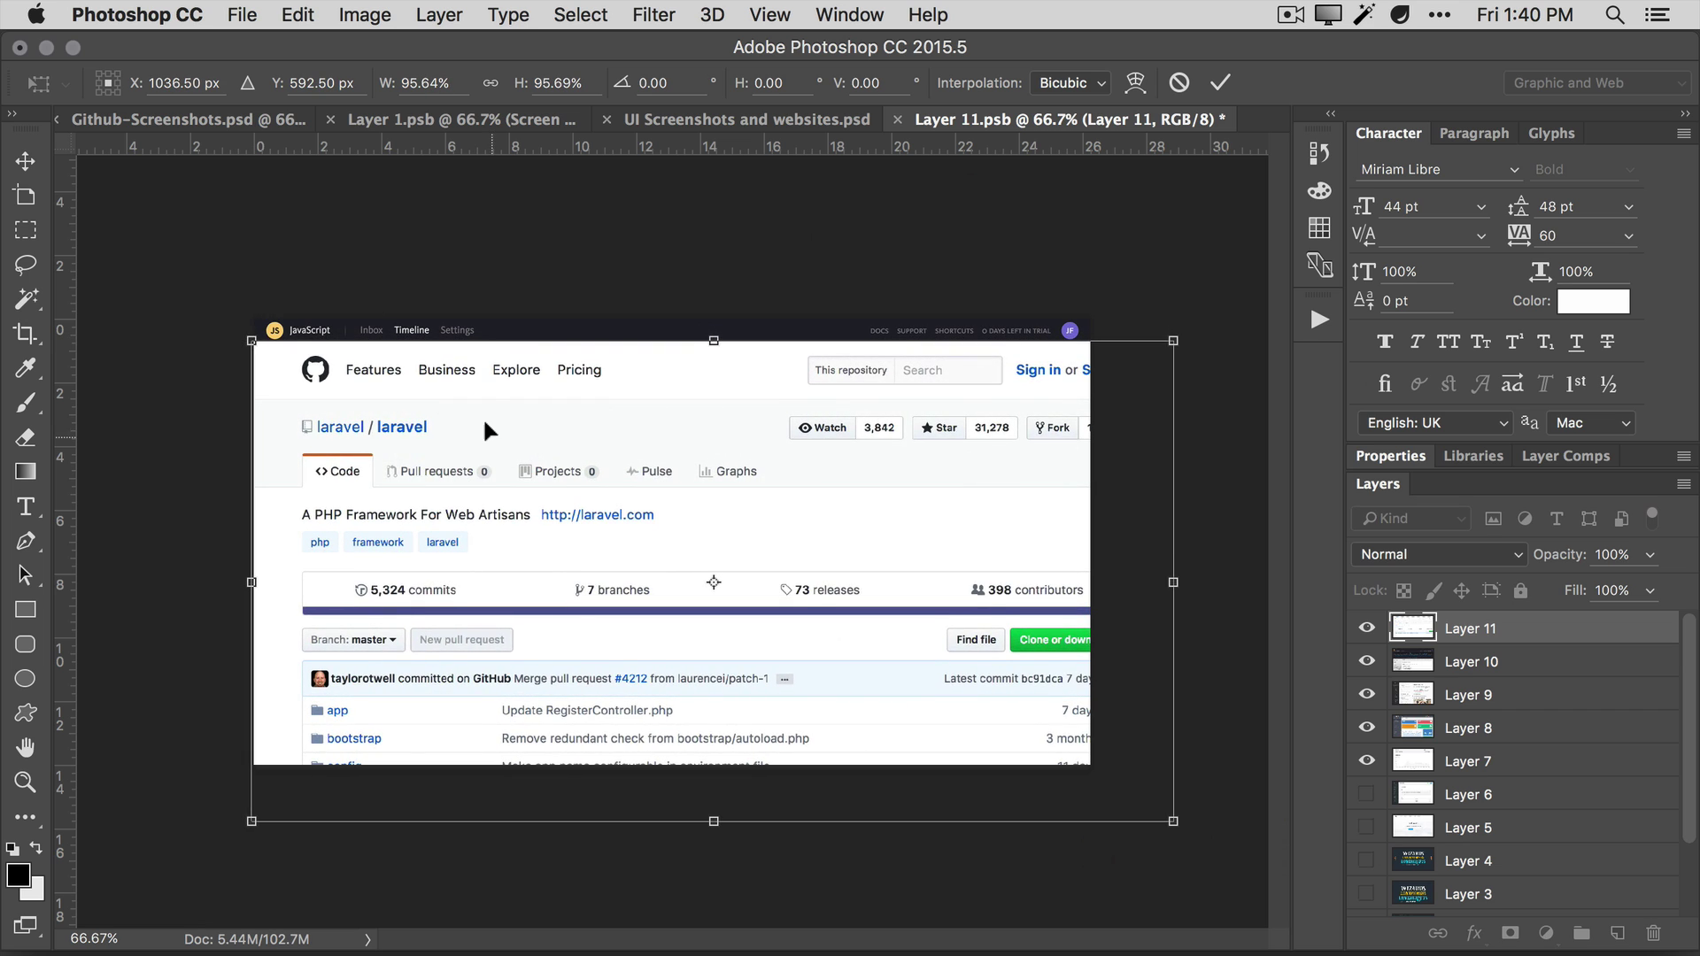
pyautogui.moveTo(484, 429); pyautogui.dragTo(453, 415)
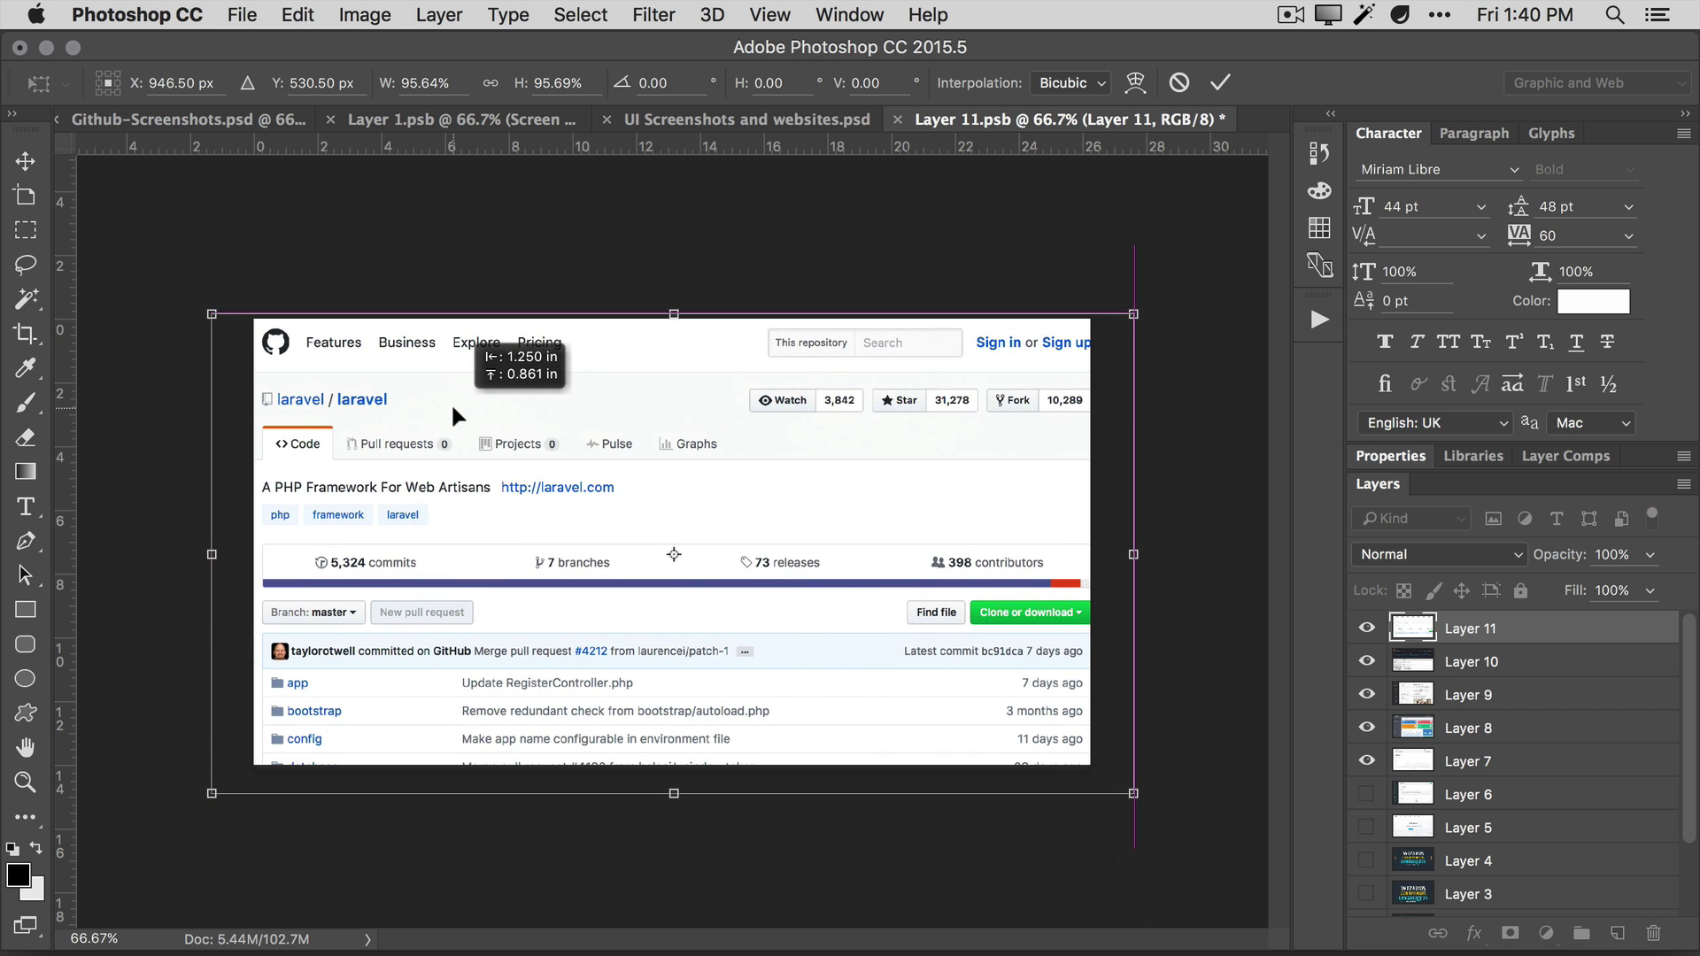
pyautogui.moveTo(1136, 796); pyautogui.dragTo(1122, 785)
pyautogui.moveTo(904, 678); pyautogui.dragTo(915, 680)
pyautogui.press('Return')
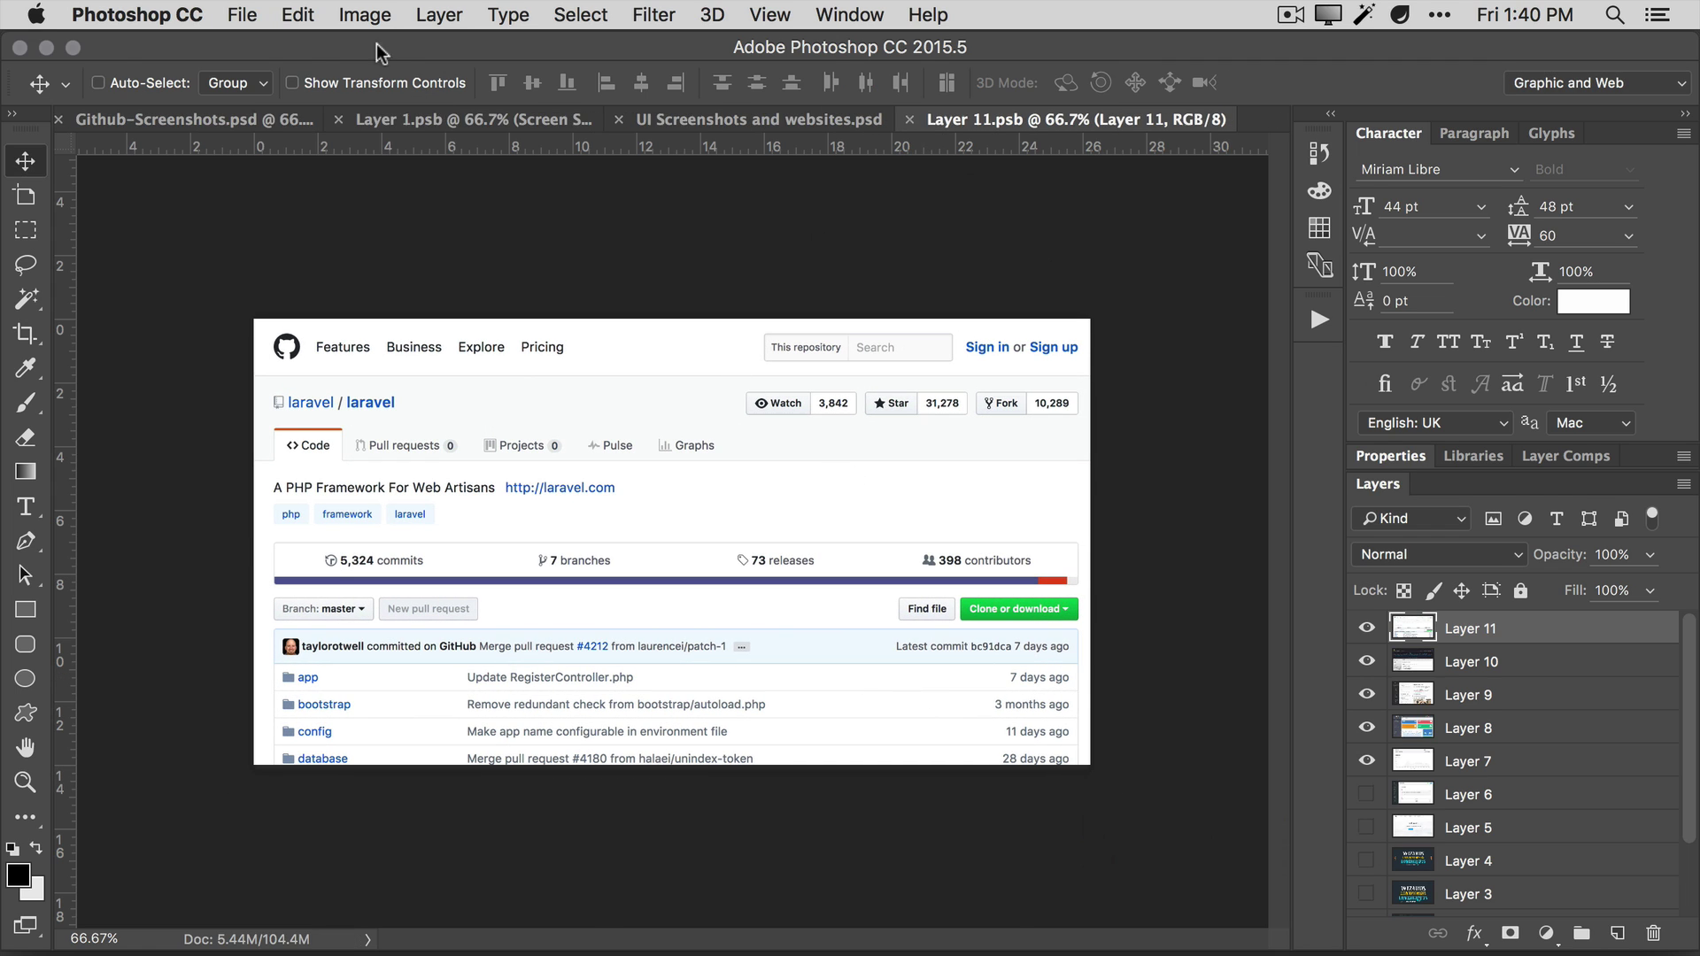
pyautogui.click(757, 122)
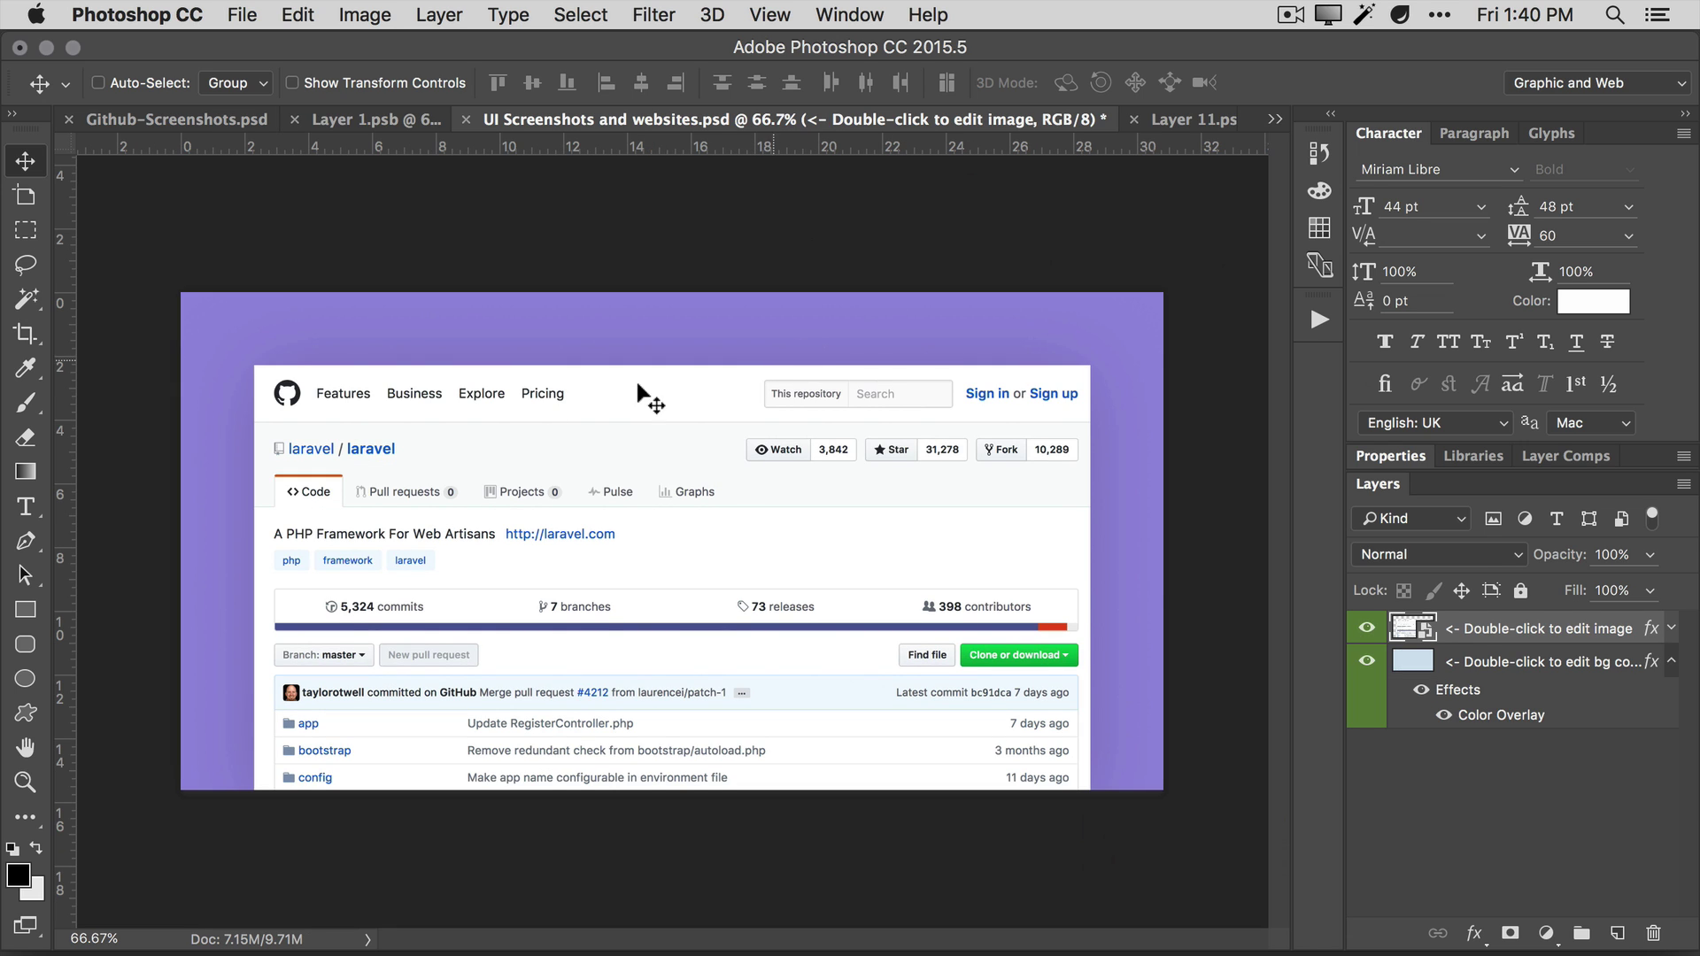
# Try the screenshot's pale blue, indigo and orange as background Color Overlay, settle on the folder icon's grey-blue 8197b2 and apply the style.
pyautogui.doubleClick(1529, 715)
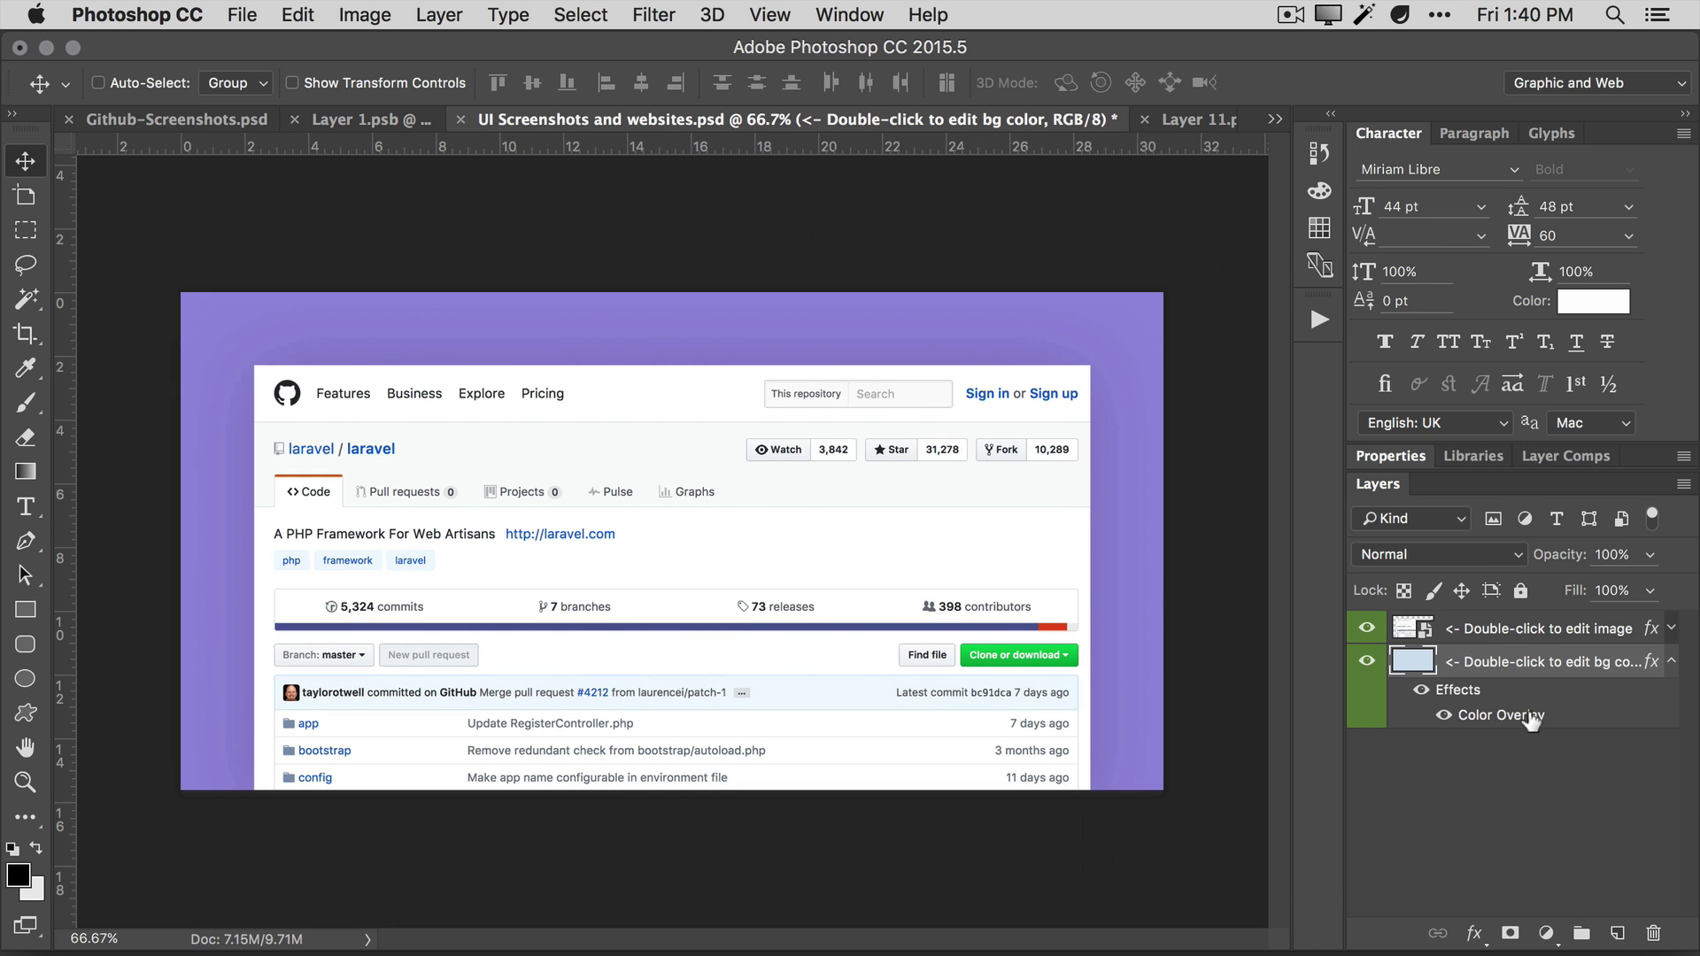
pyautogui.click(1077, 266)
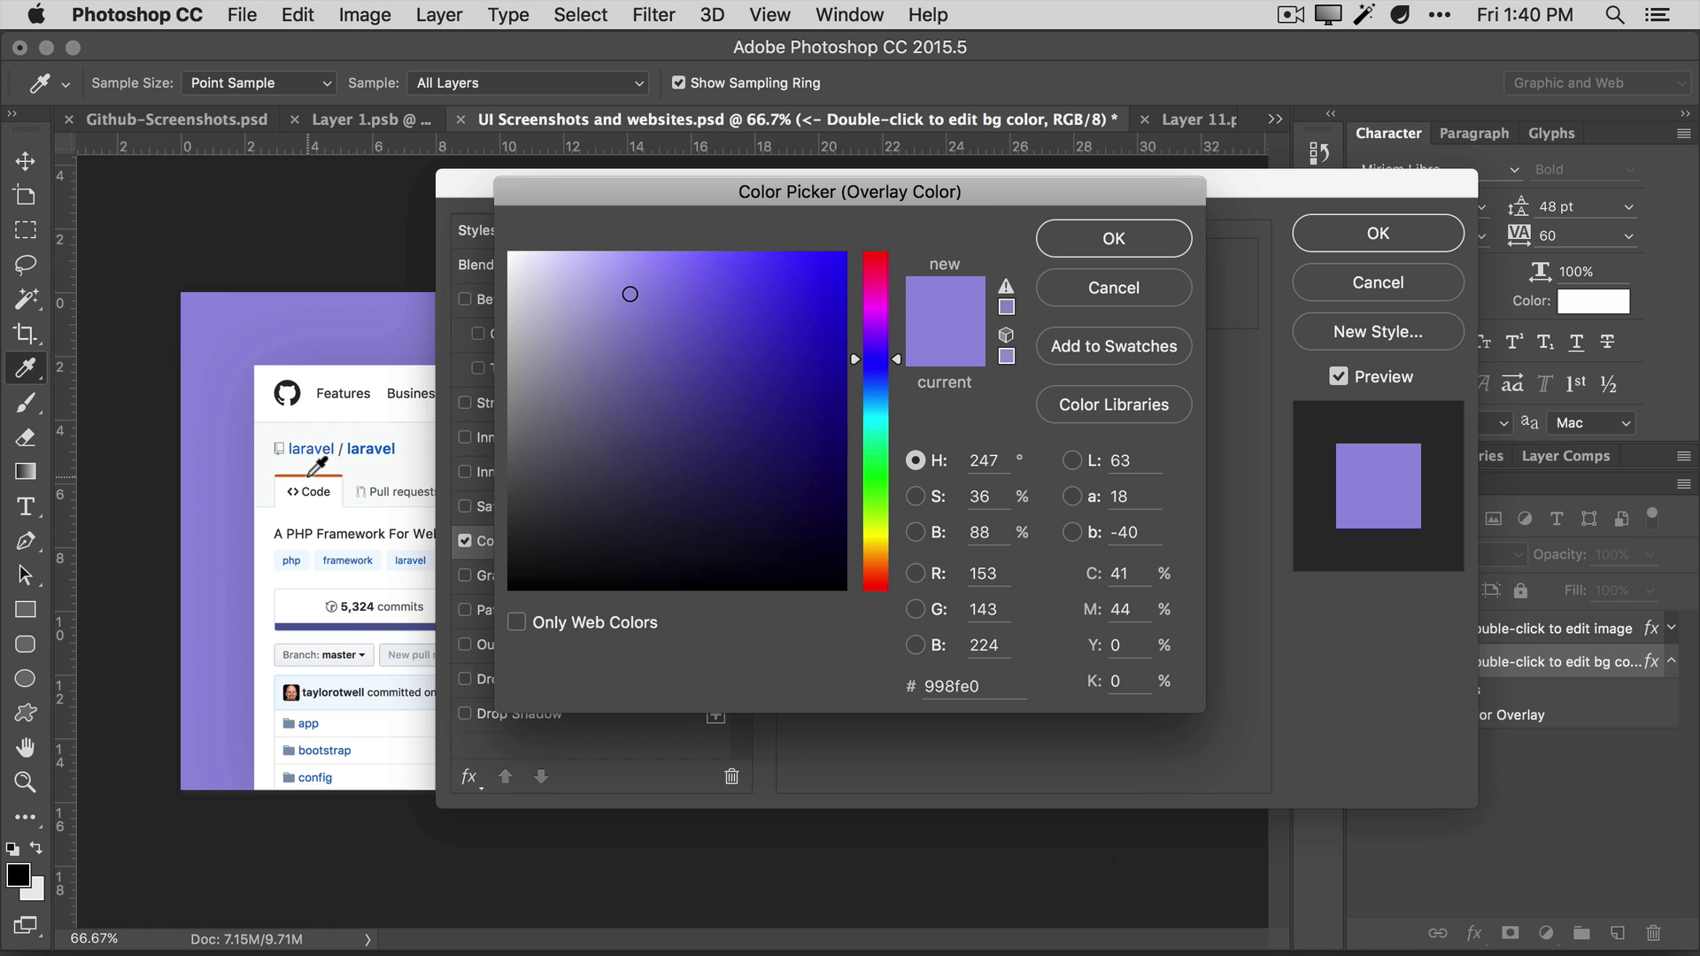
pyautogui.click(365, 688)
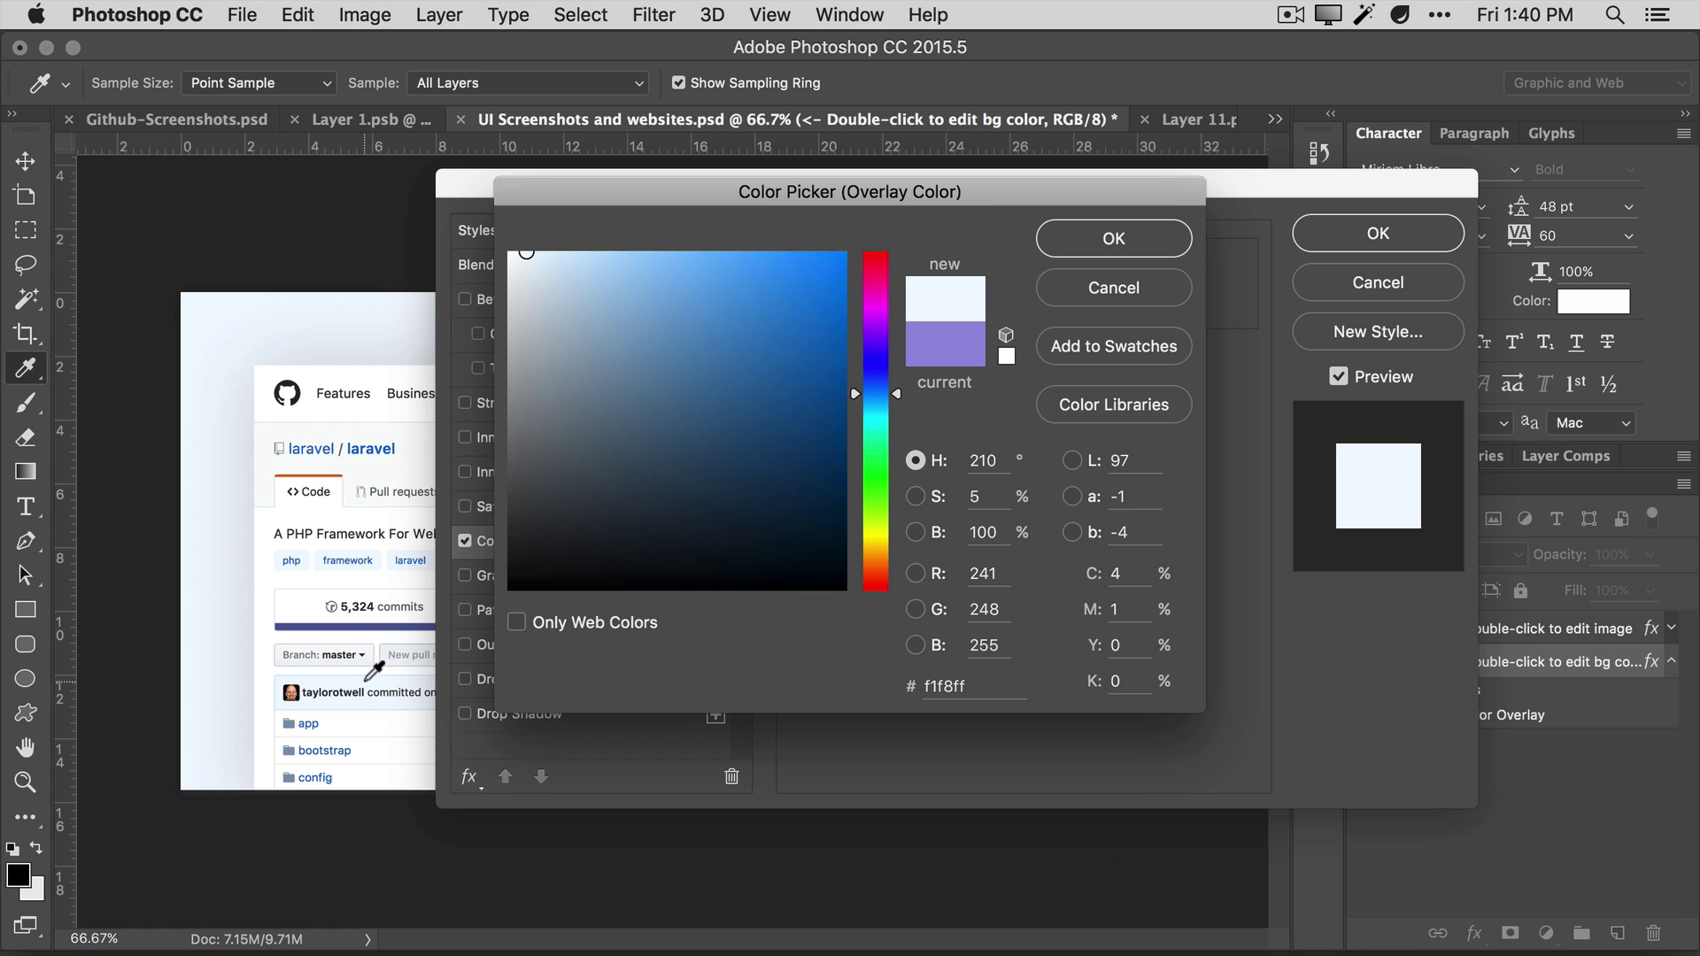
pyautogui.click(347, 627)
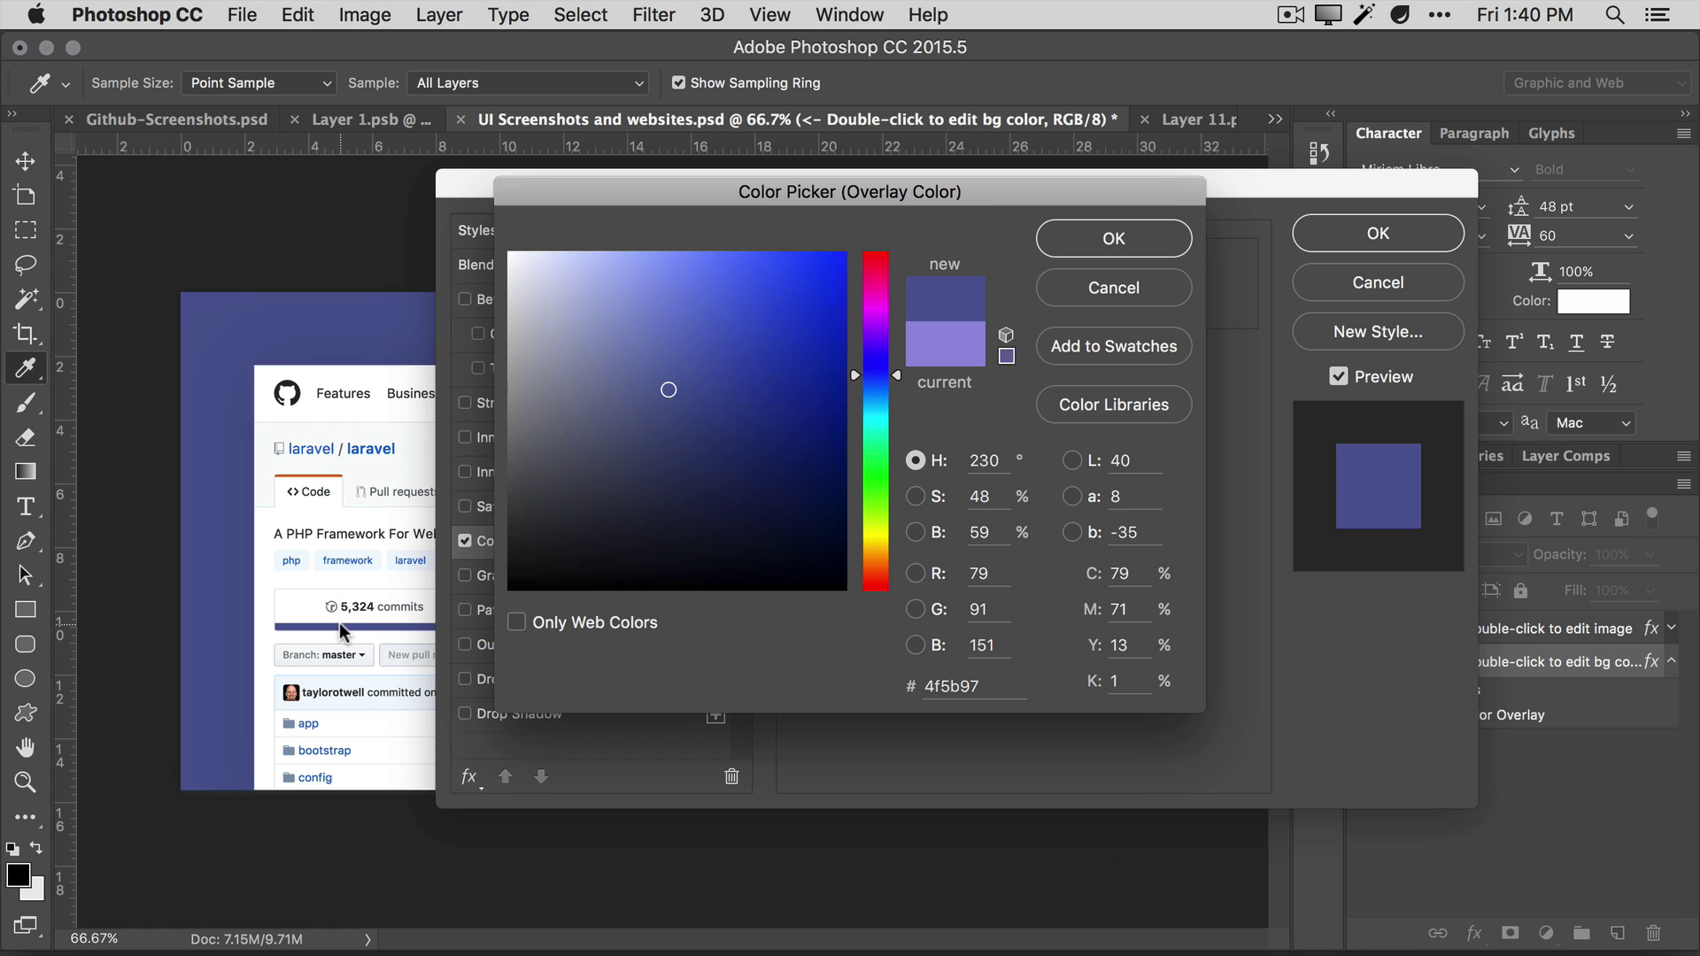
pyautogui.click(344, 561)
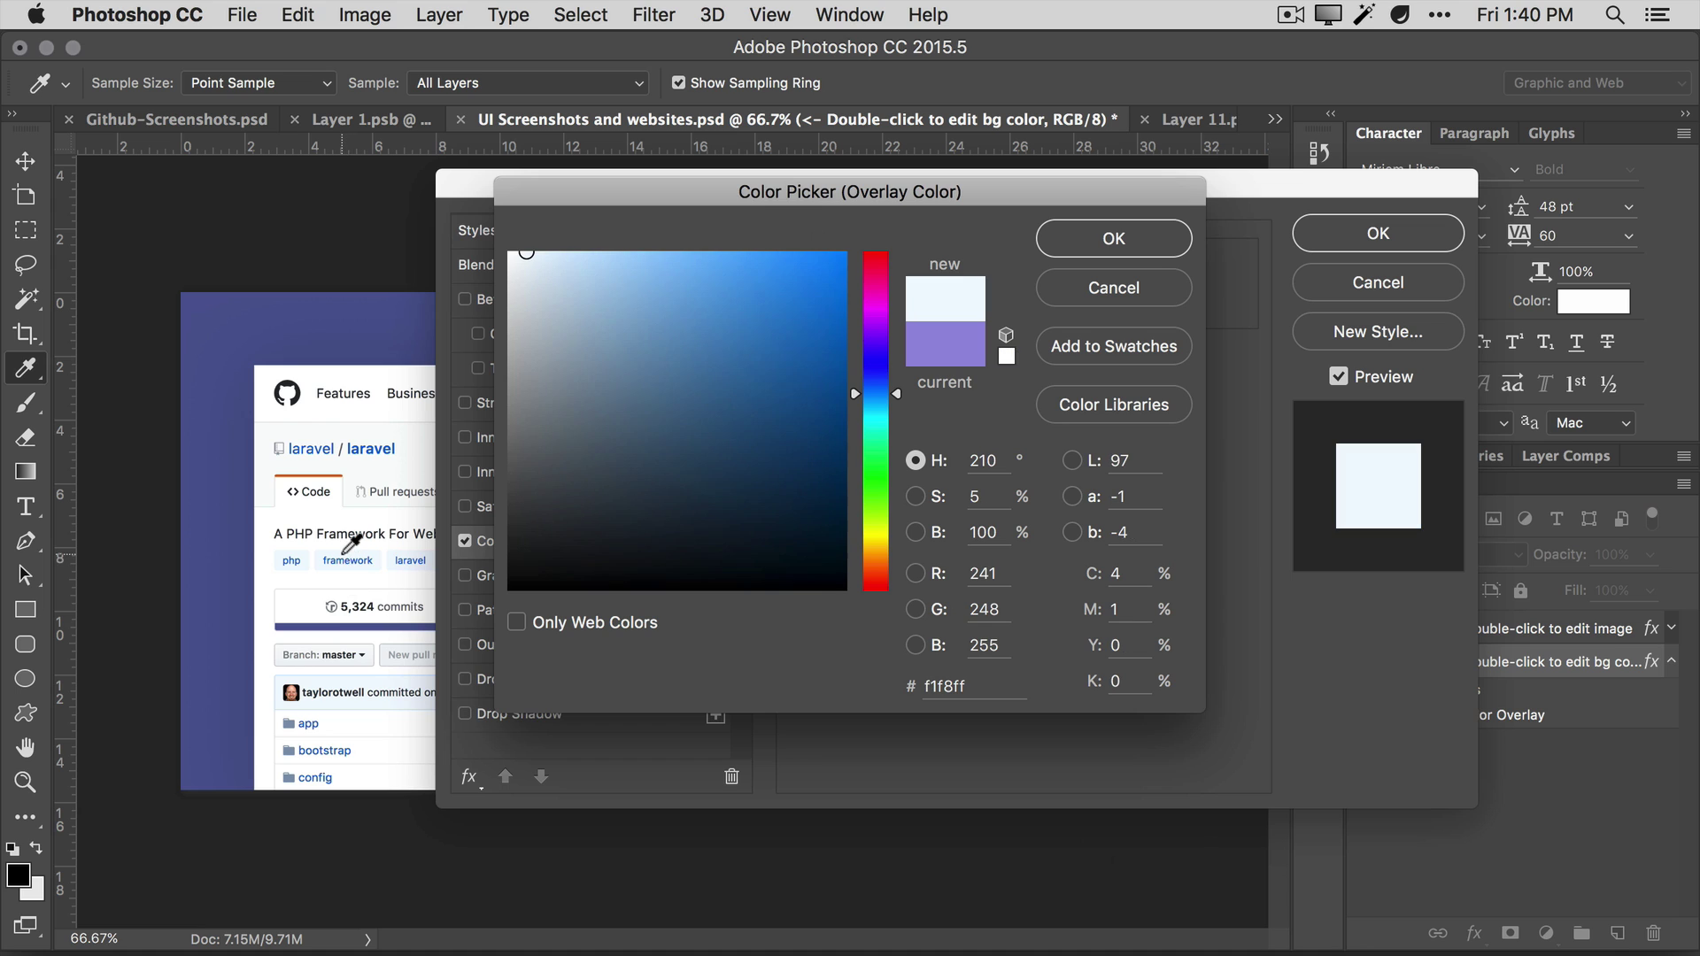
pyautogui.click(310, 475)
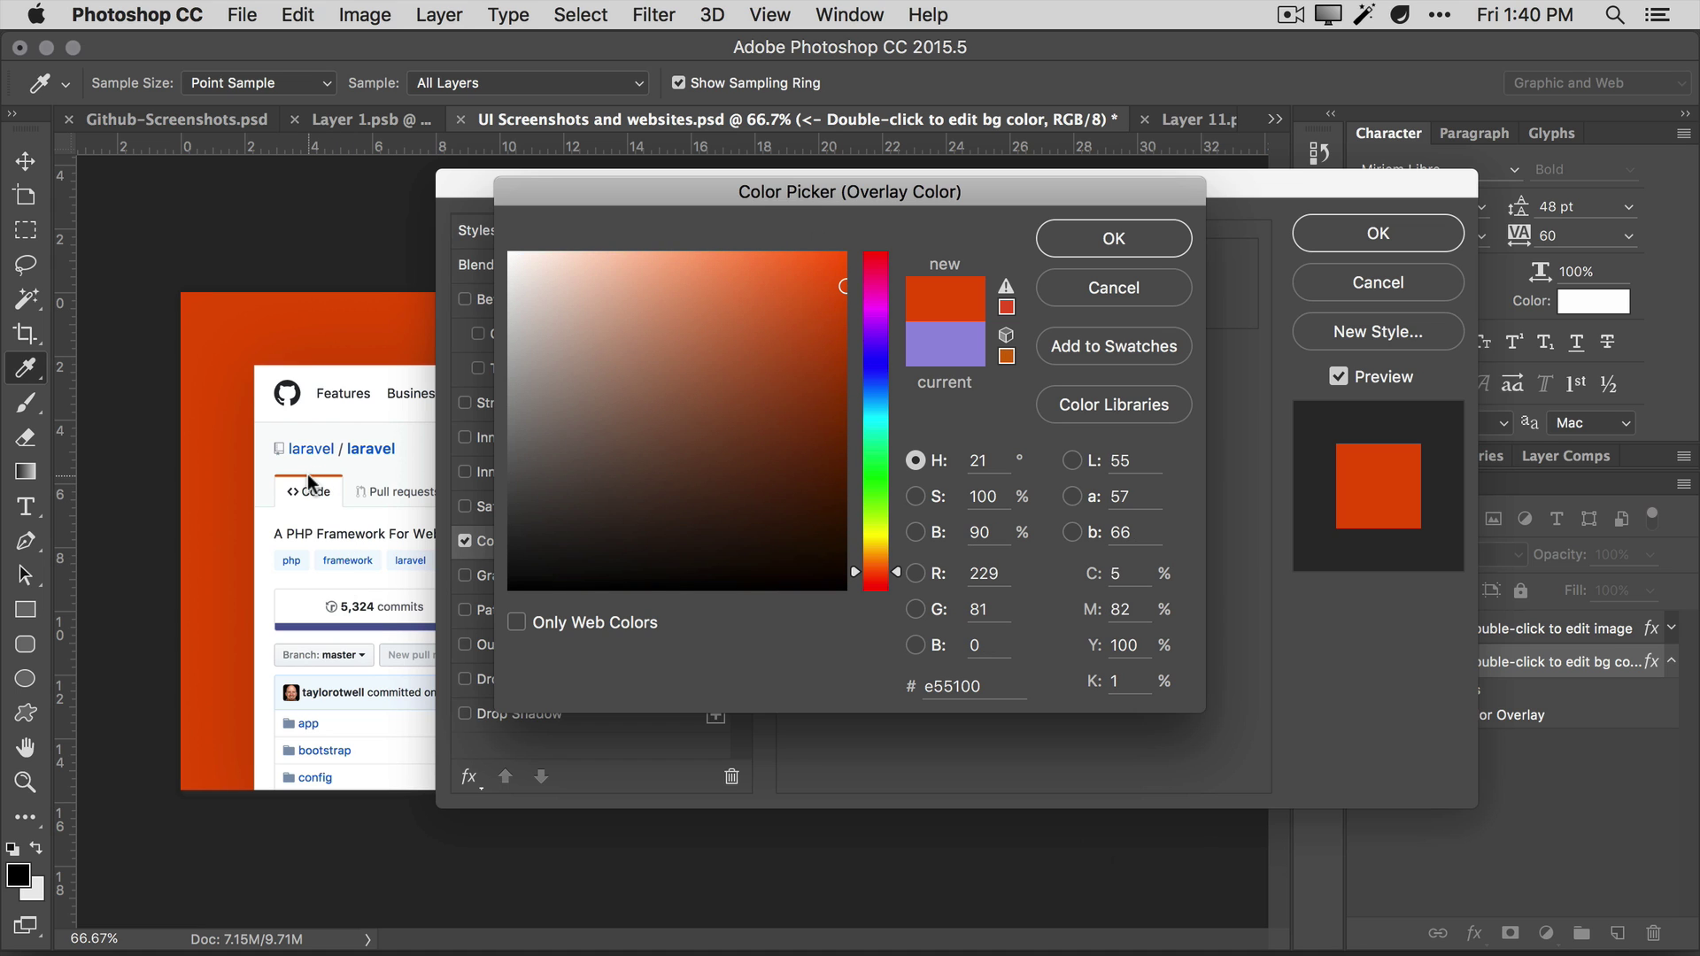
pyautogui.click(289, 723)
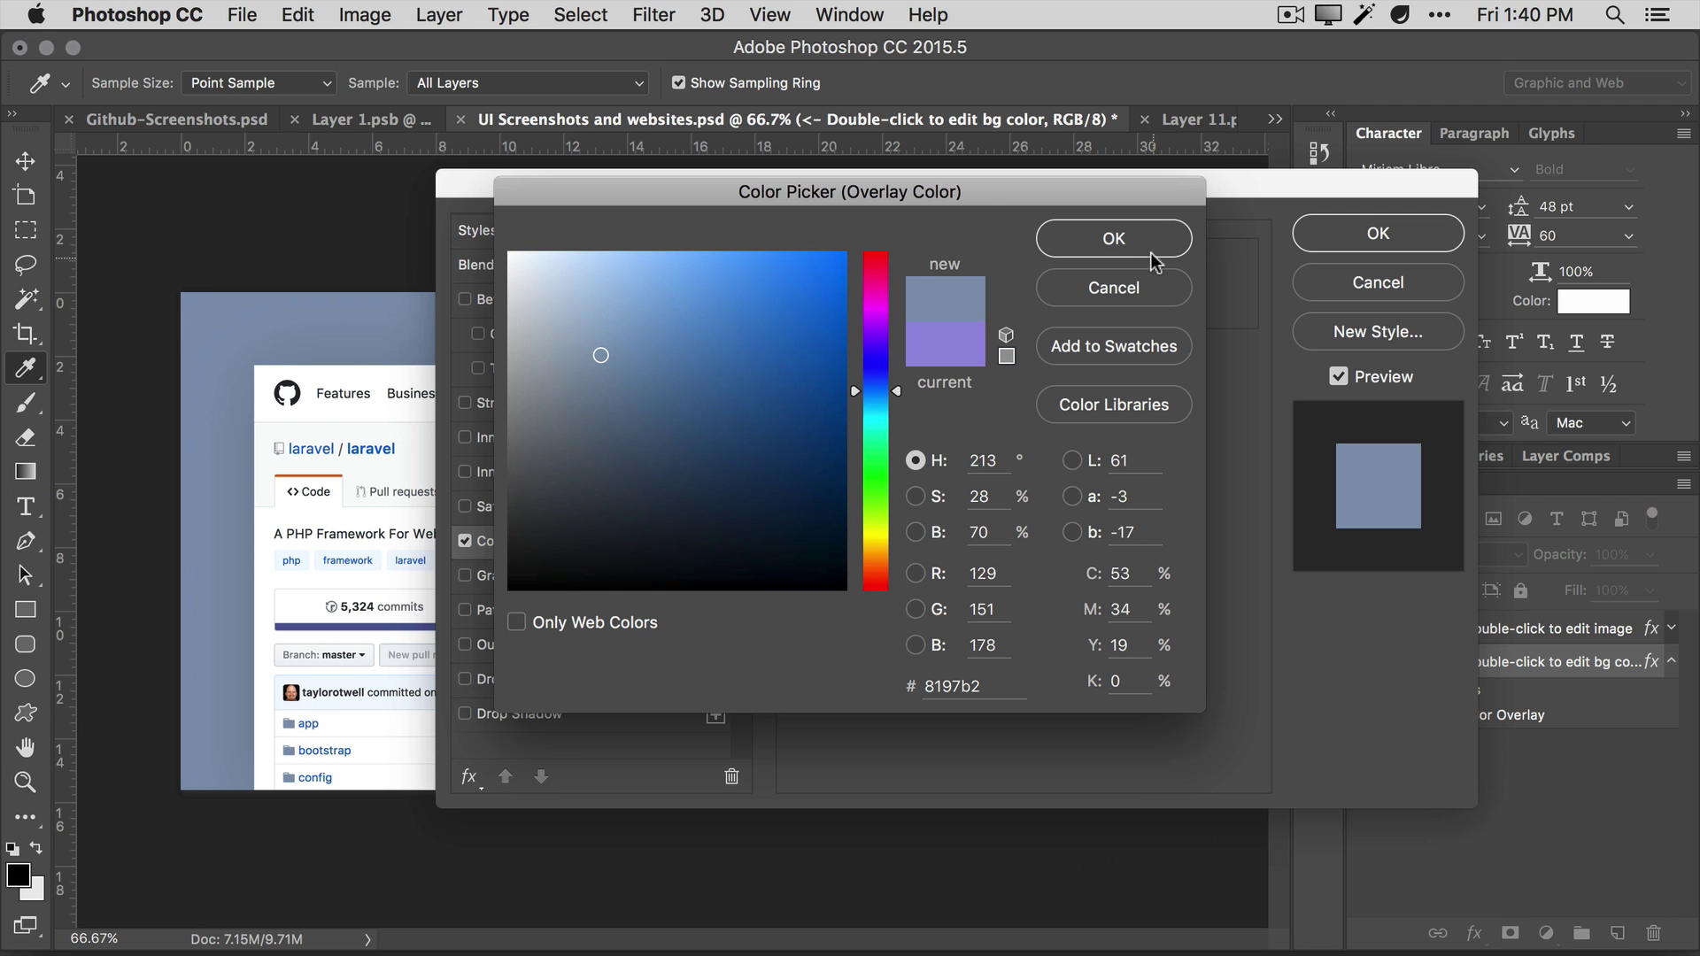
pyautogui.click(1153, 257)
pyautogui.click(1424, 237)
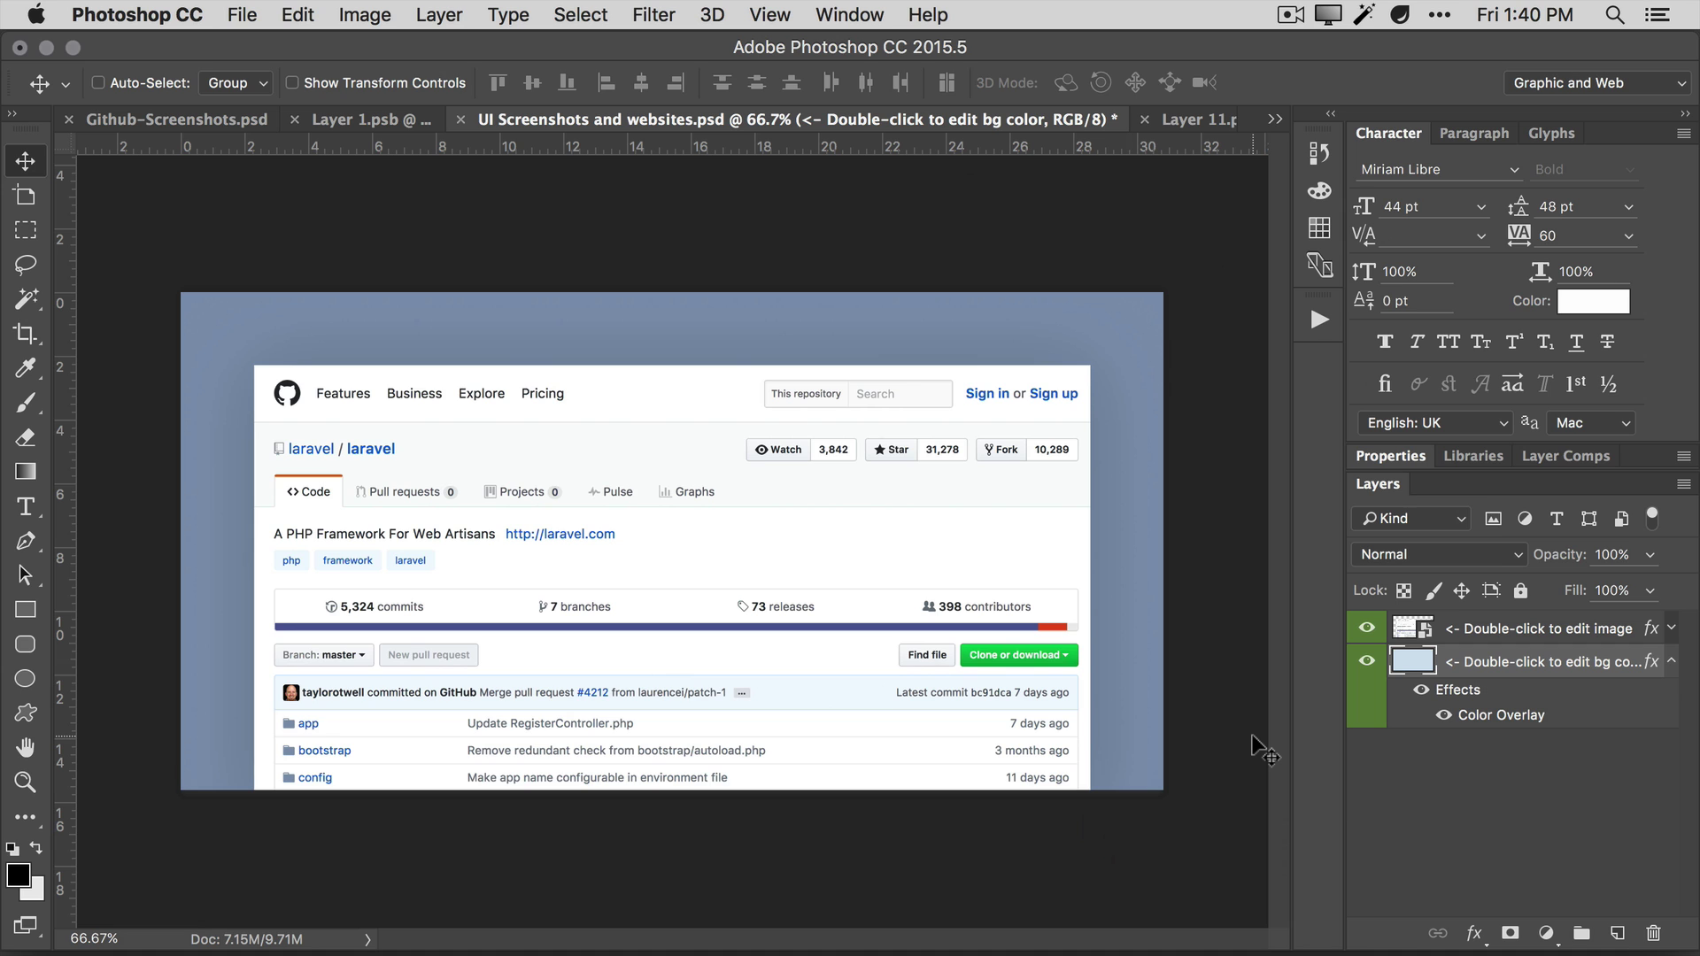
# Quick-export the finished header as a PNG named laravel.
pyautogui.click(242, 16)
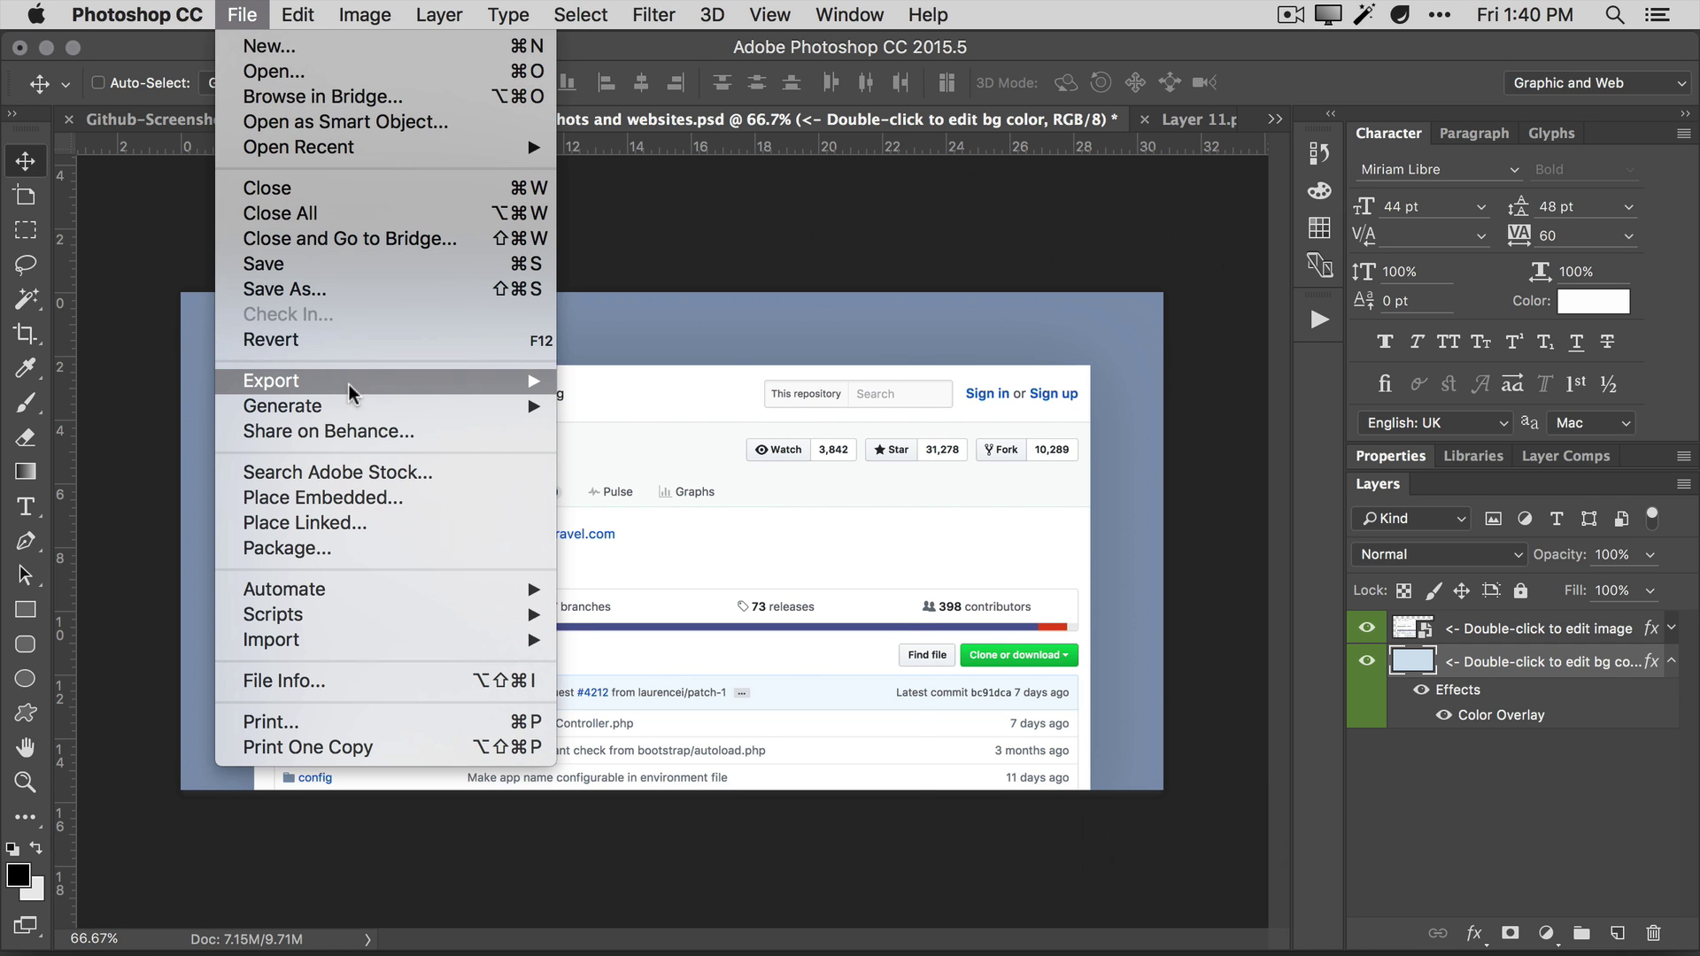
pyautogui.moveTo(351, 385)
pyautogui.click(617, 389)
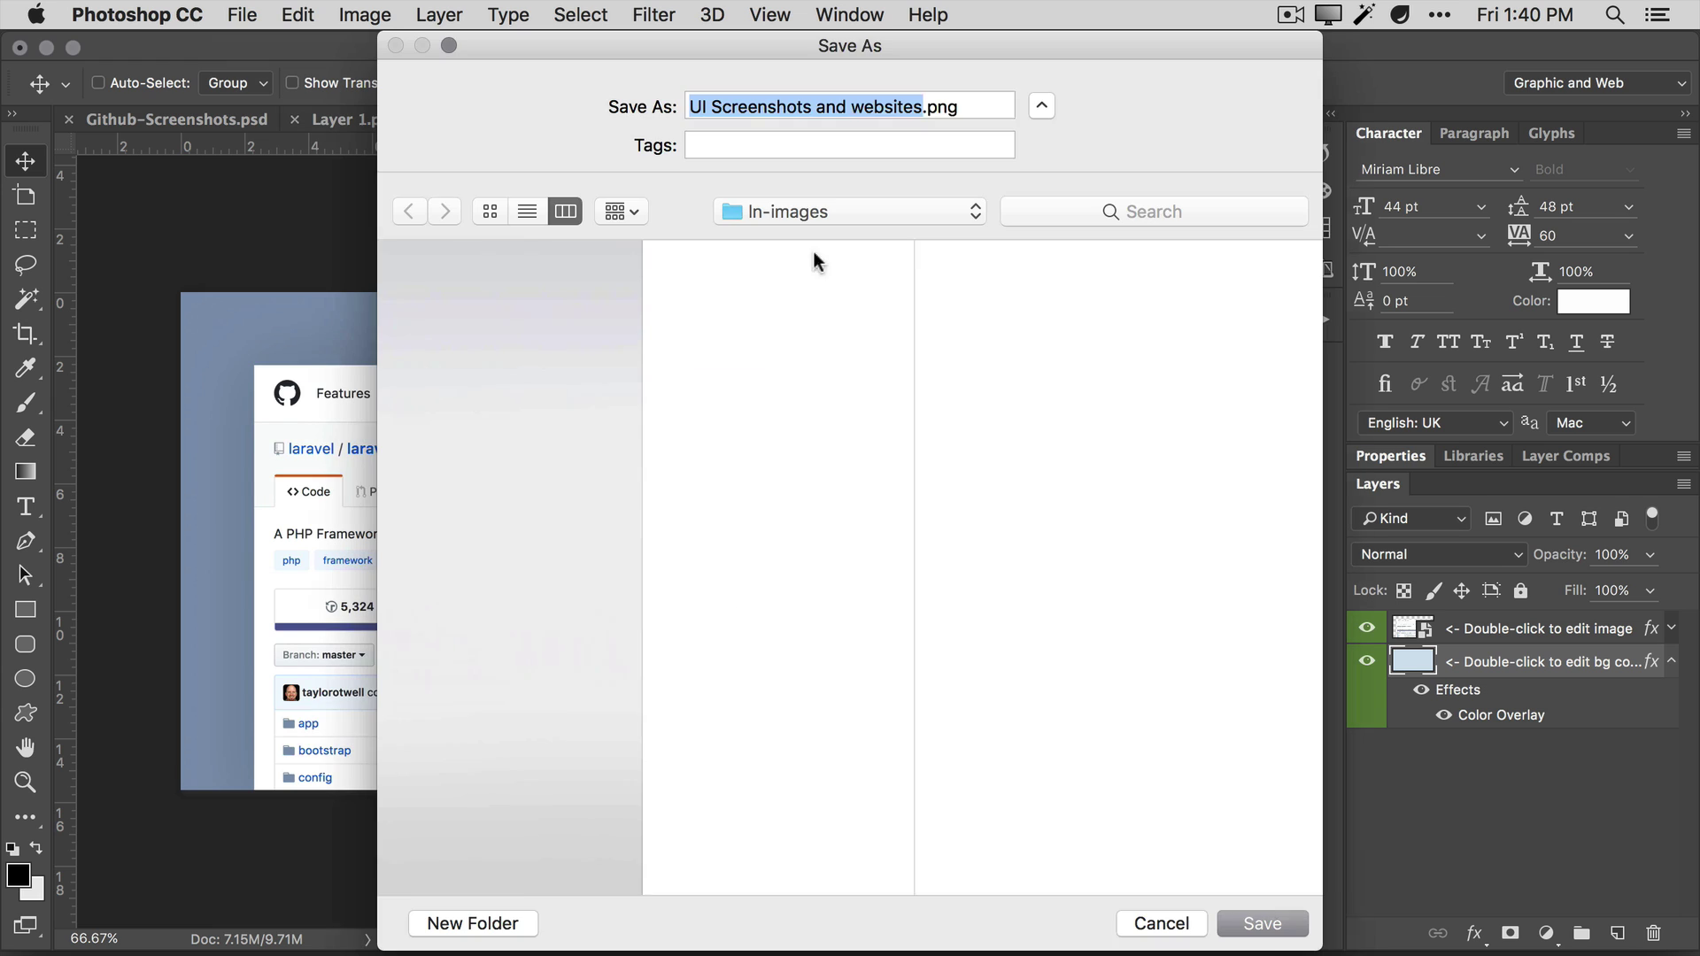
pyautogui.write('laravel')
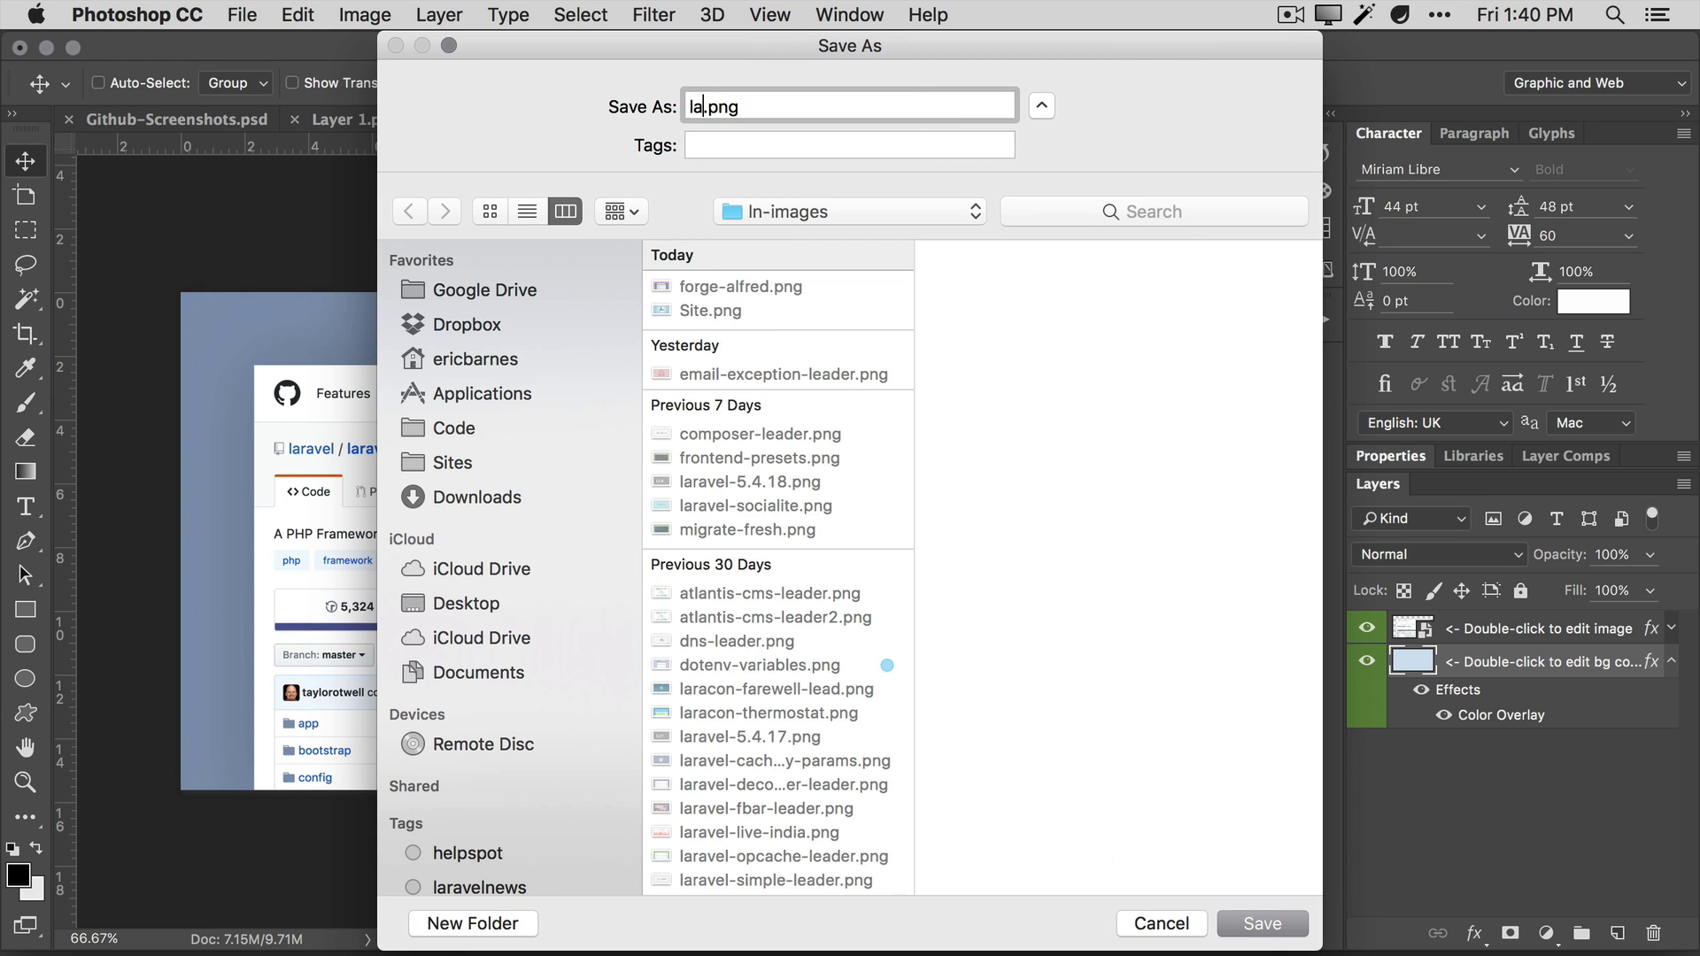
pyautogui.press('Return')
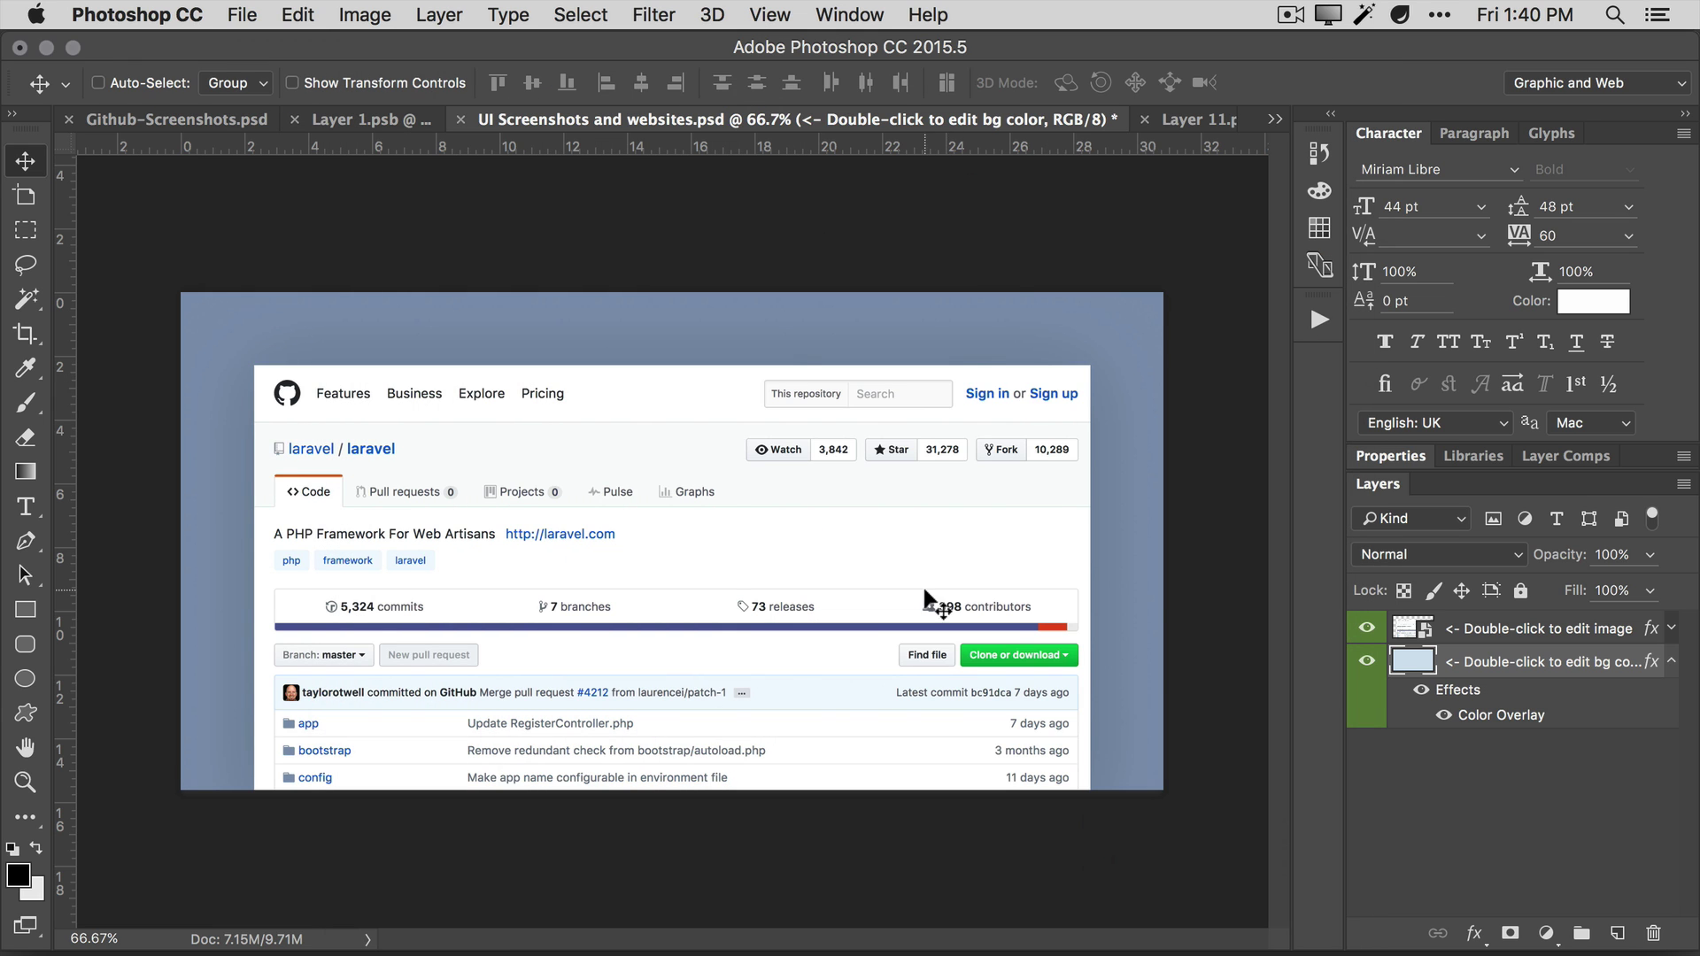
# Close the Finder window showing the exported images, switch to ImageOptim and select laravel.png in its optimization list.
pyautogui.press('super+Tab')
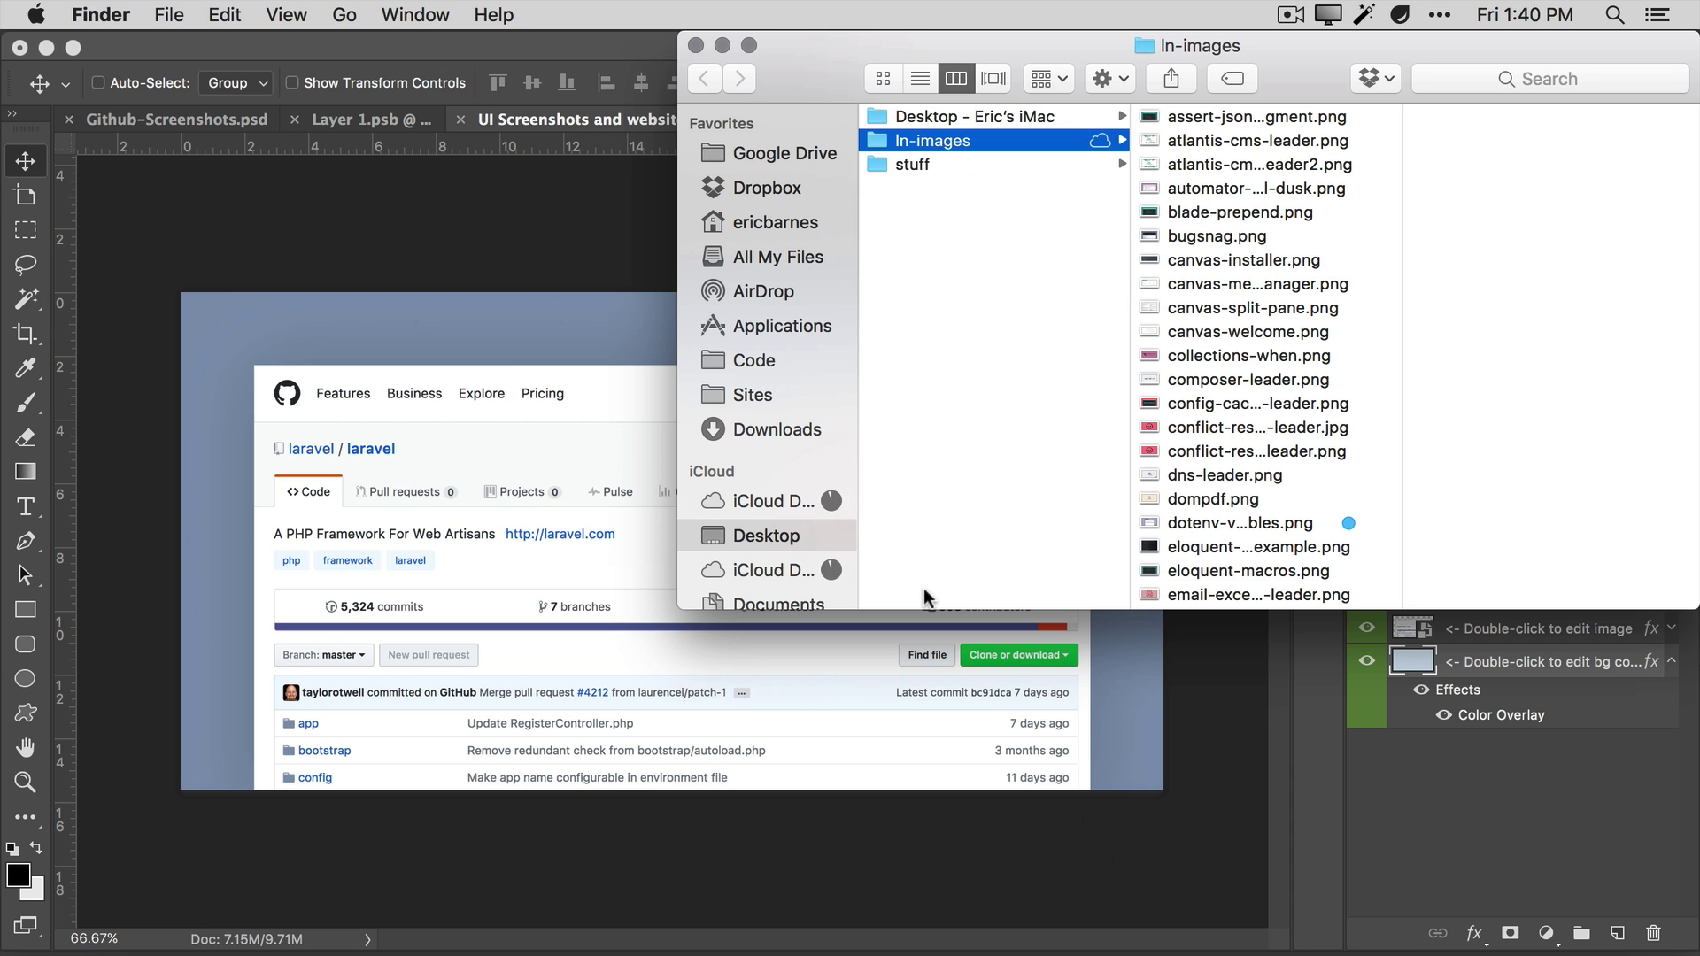
pyautogui.press('super+w')
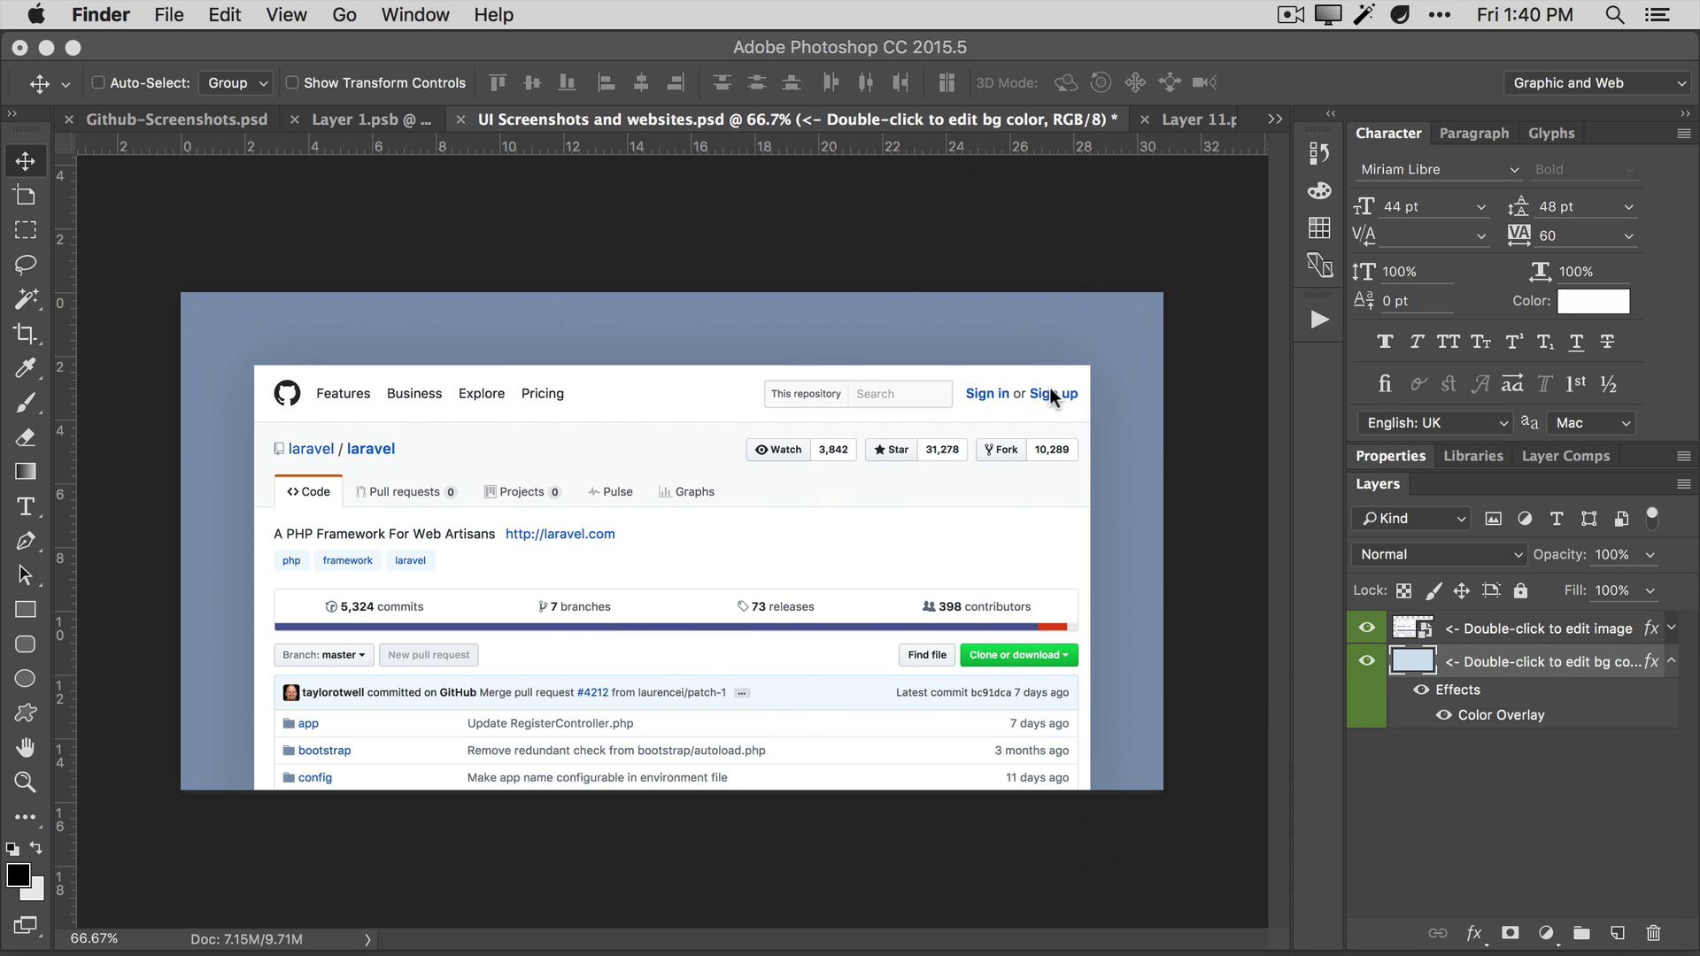
pyautogui.press('super+Tab')
pyautogui.press('super+Tab')
pyautogui.press('super+Tab')
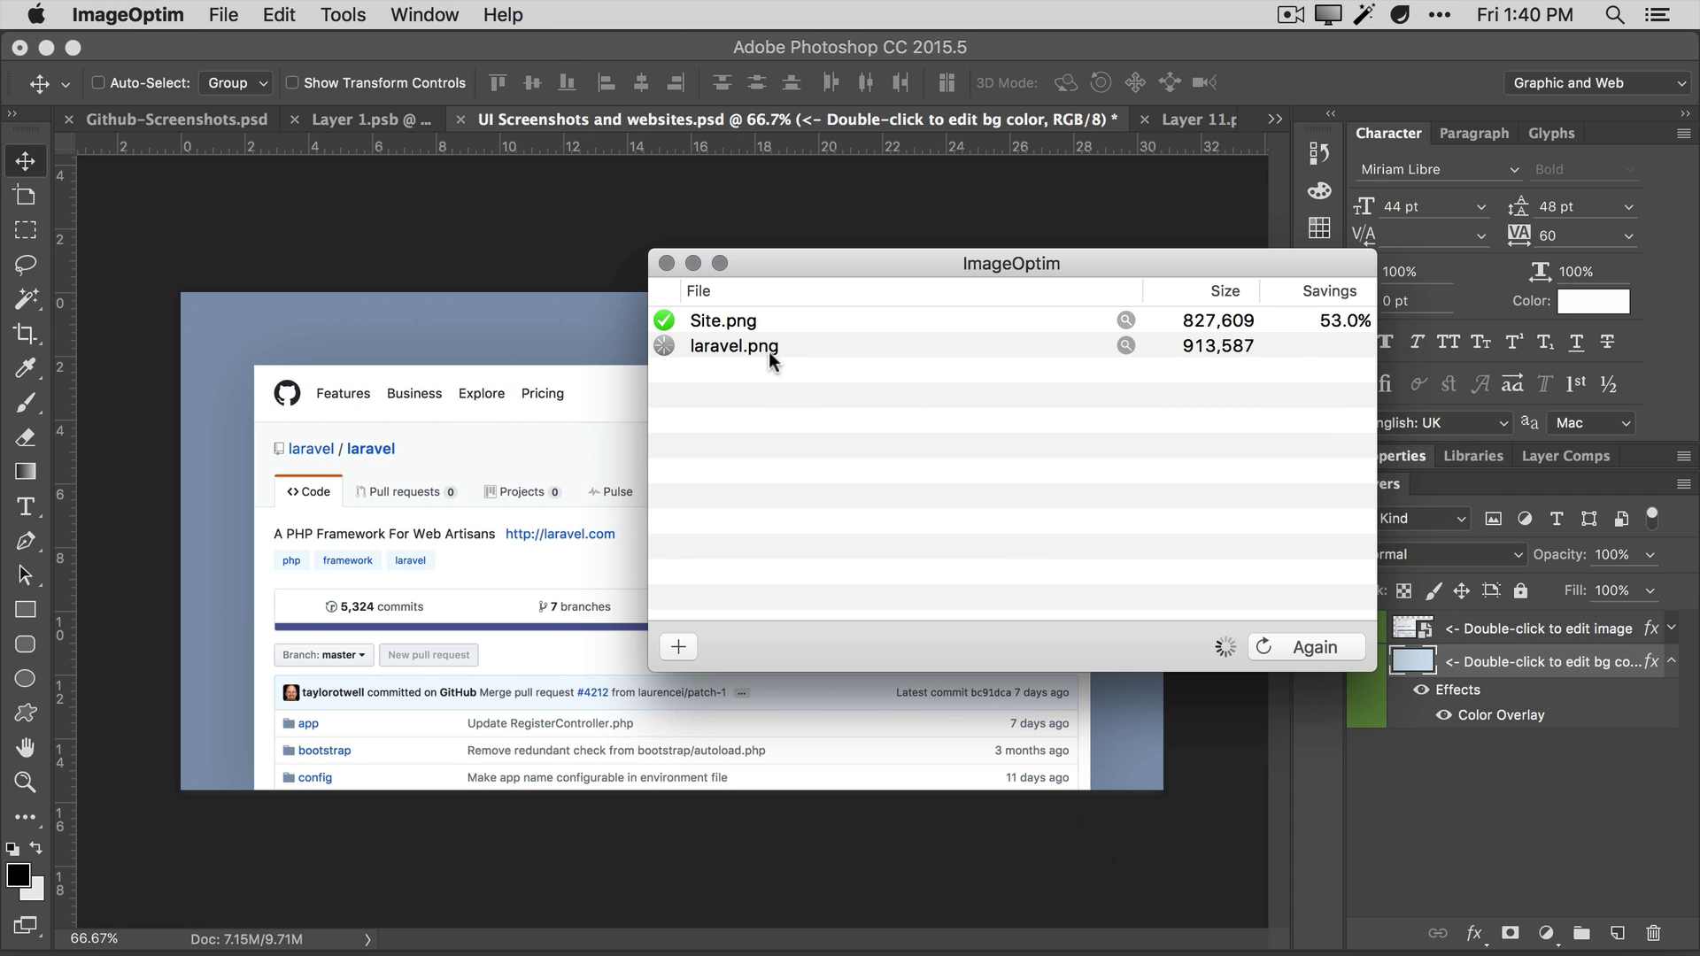
pyautogui.click(768, 352)
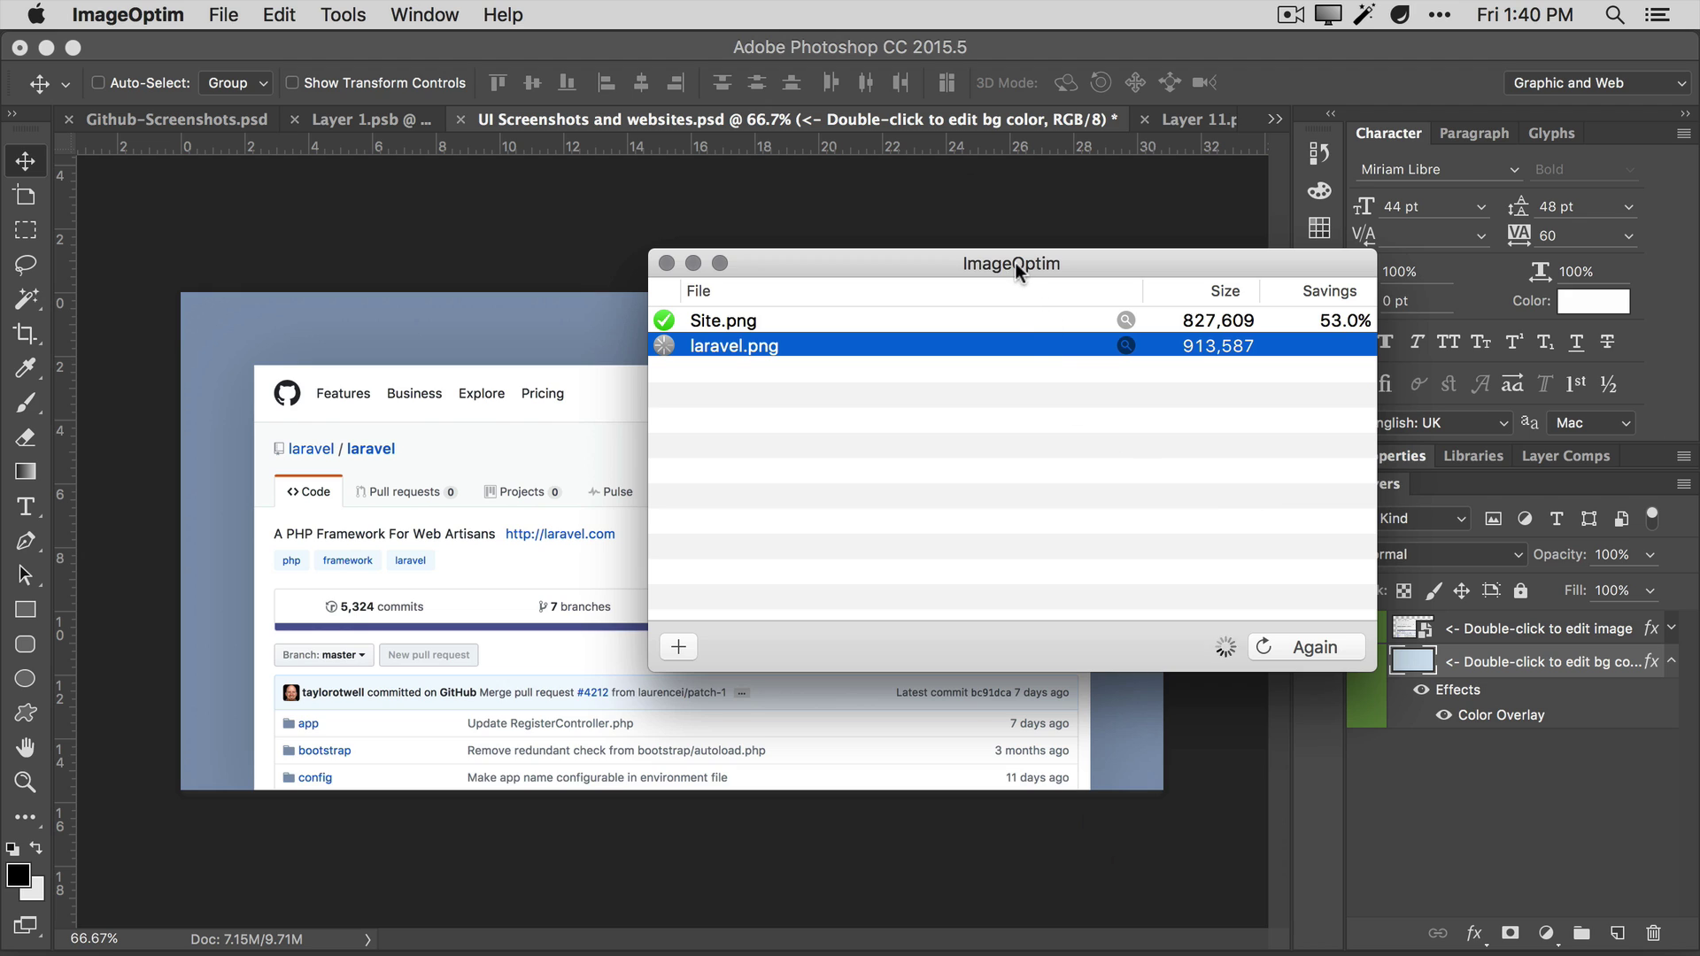